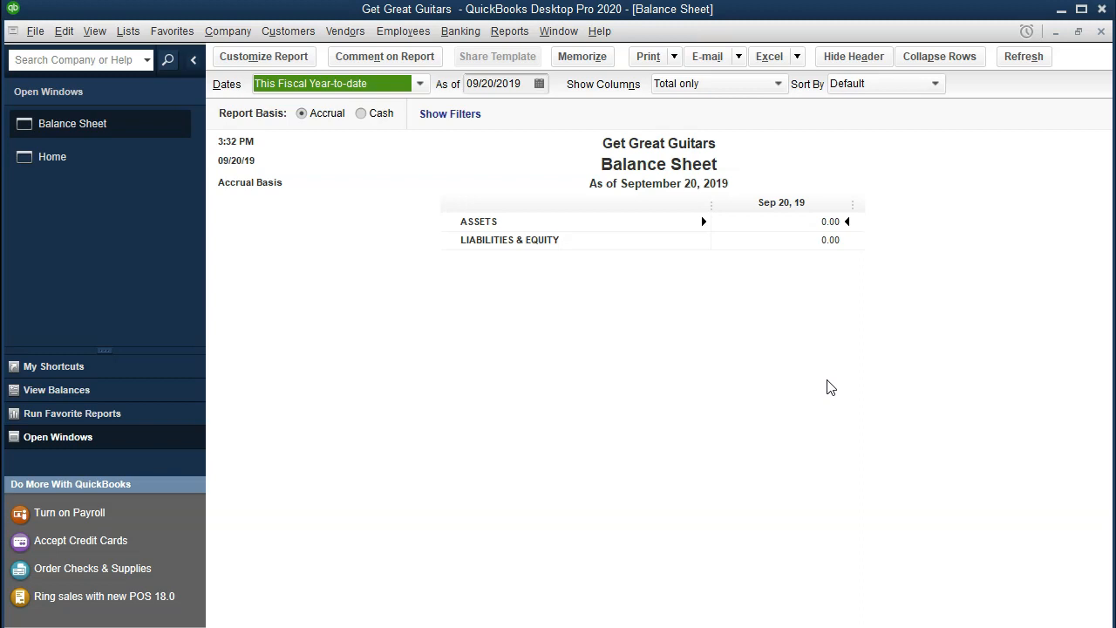
Set the balance sheet's as-of date to 01/01/2020.
key(Tab)
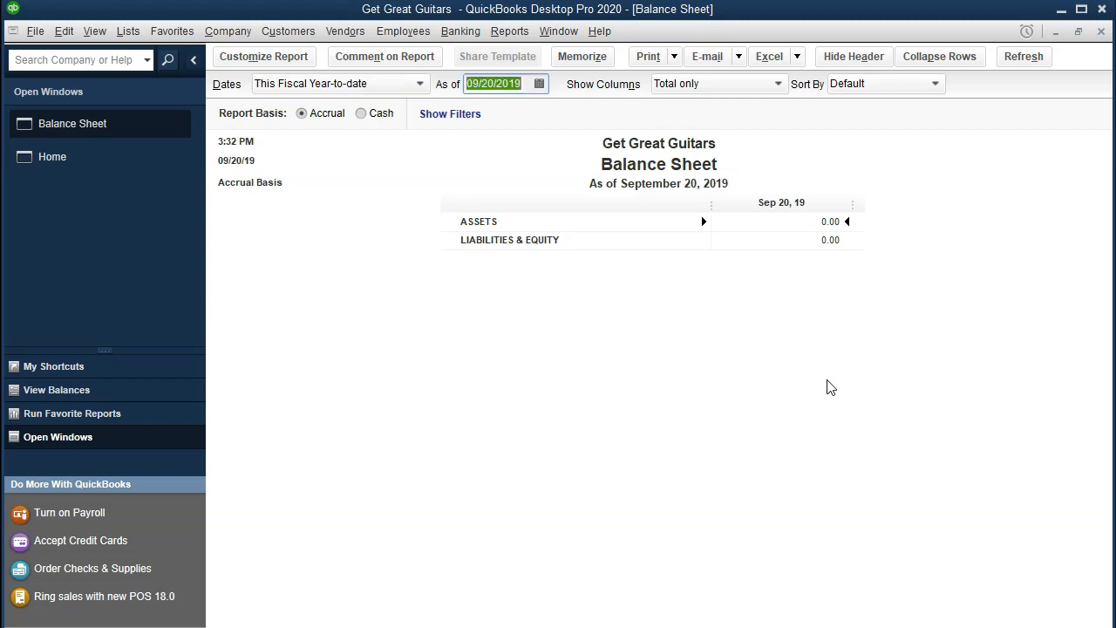
text(01/01/2020)
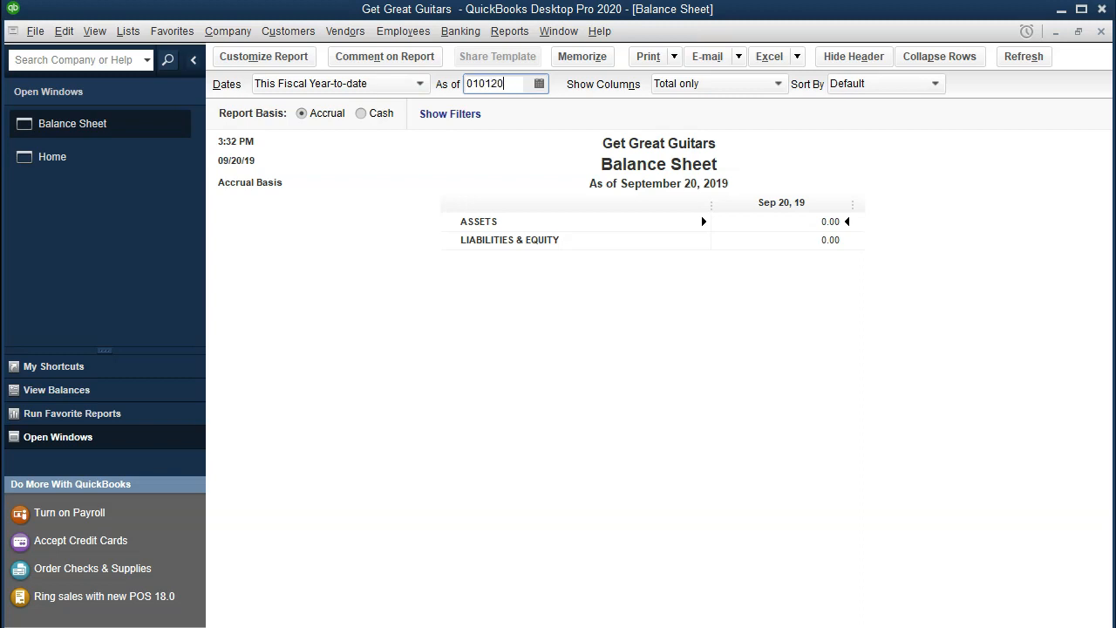
key(Tab)
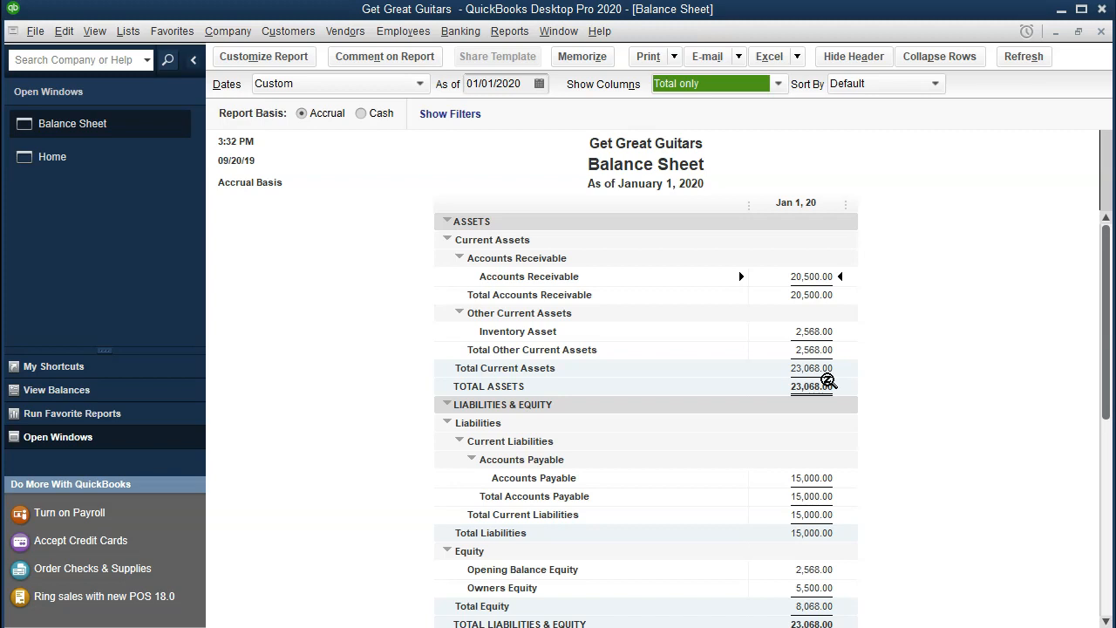
Examine the accounts receivable, inventory, accounts payable, owners equity and opening balance equity amounts on the balance sheet.
scroll(828, 382, down, 1)
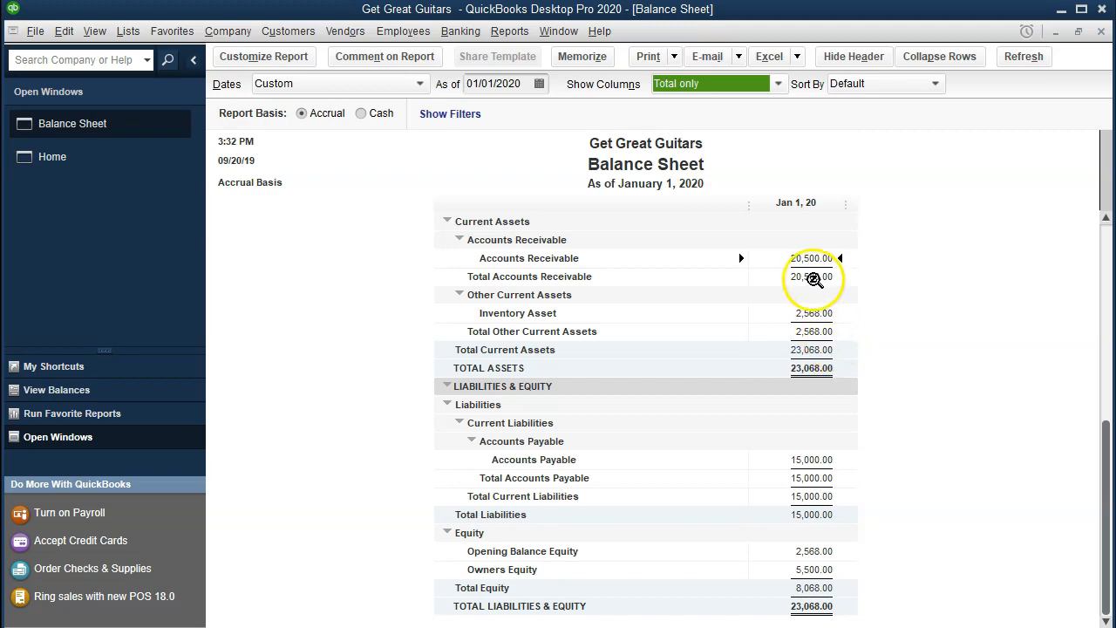
double_click(805, 262)
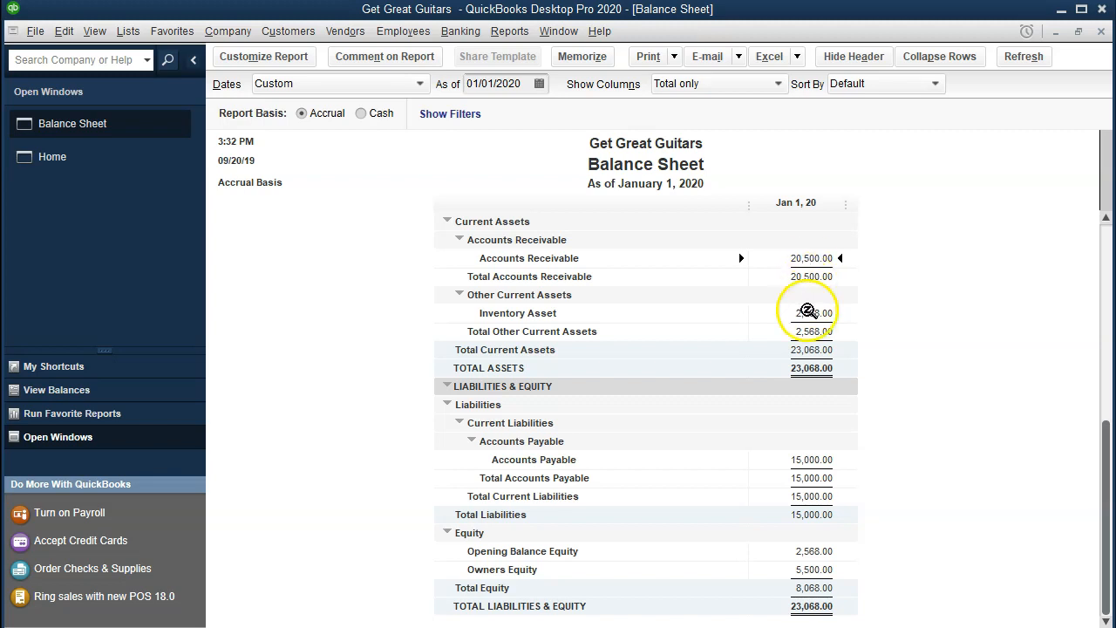
click(807, 311)
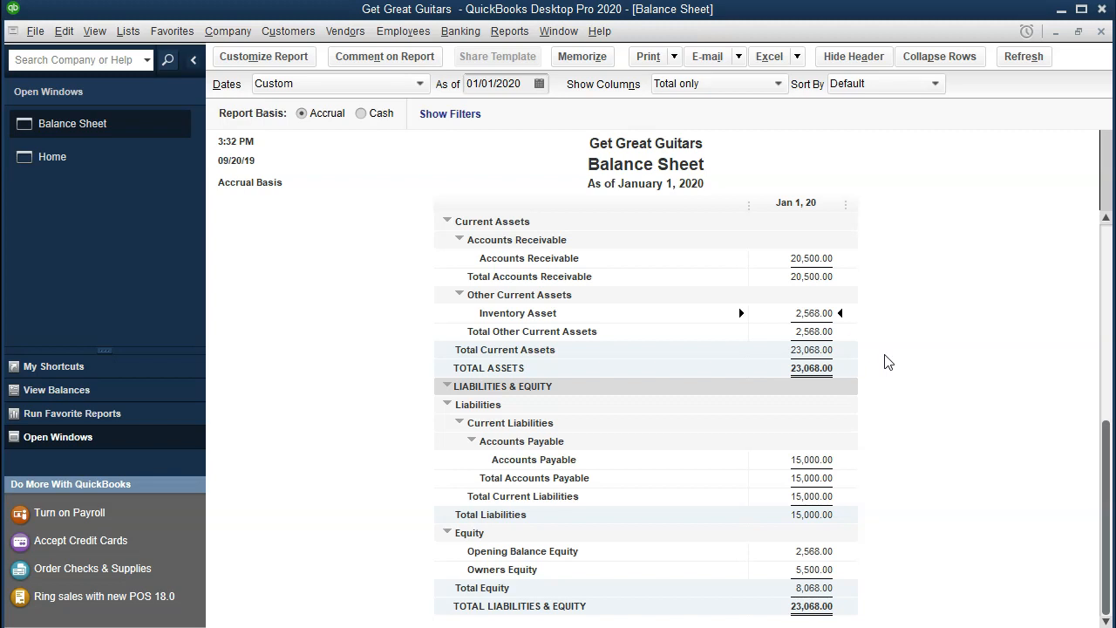
click(813, 459)
click(857, 269)
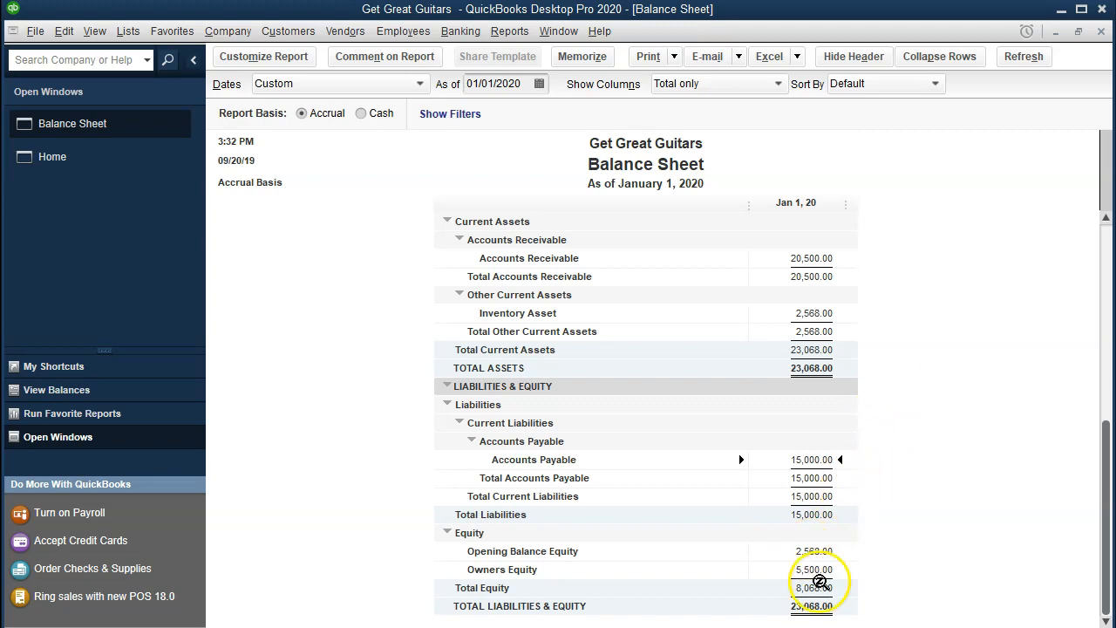
click(817, 571)
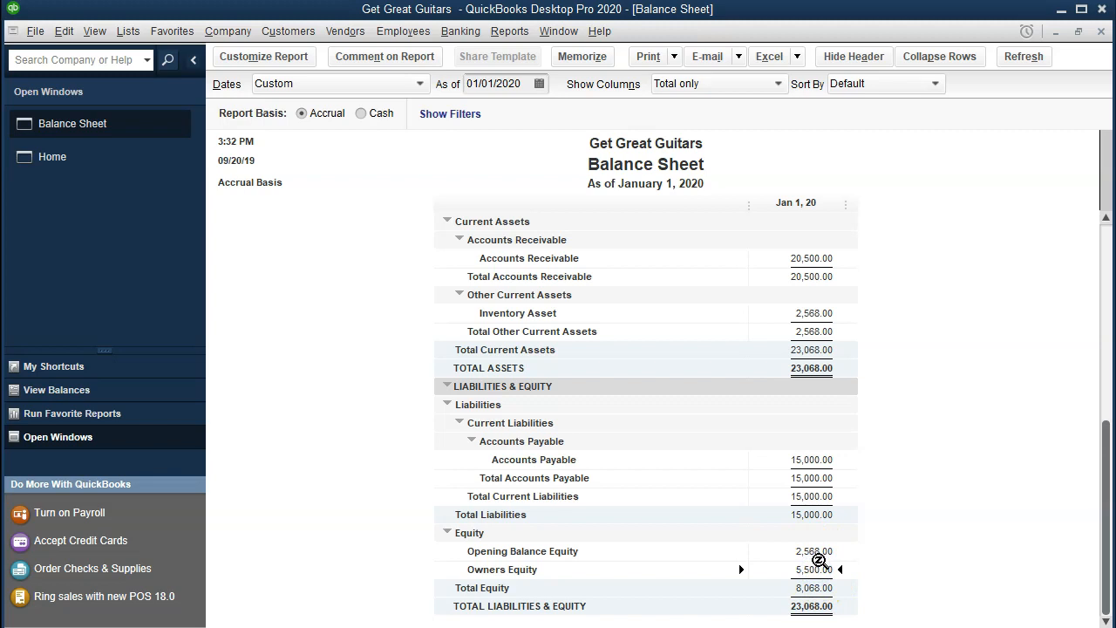
click(816, 551)
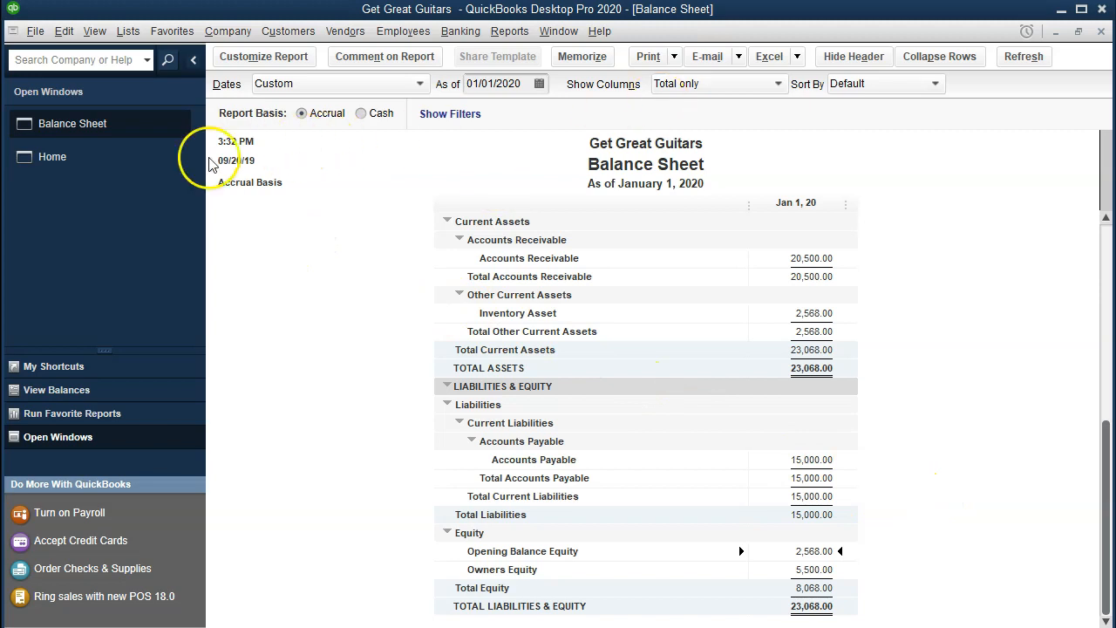
Open the Chart of Accounts from the home page and look through its asset accounts.
click(131, 164)
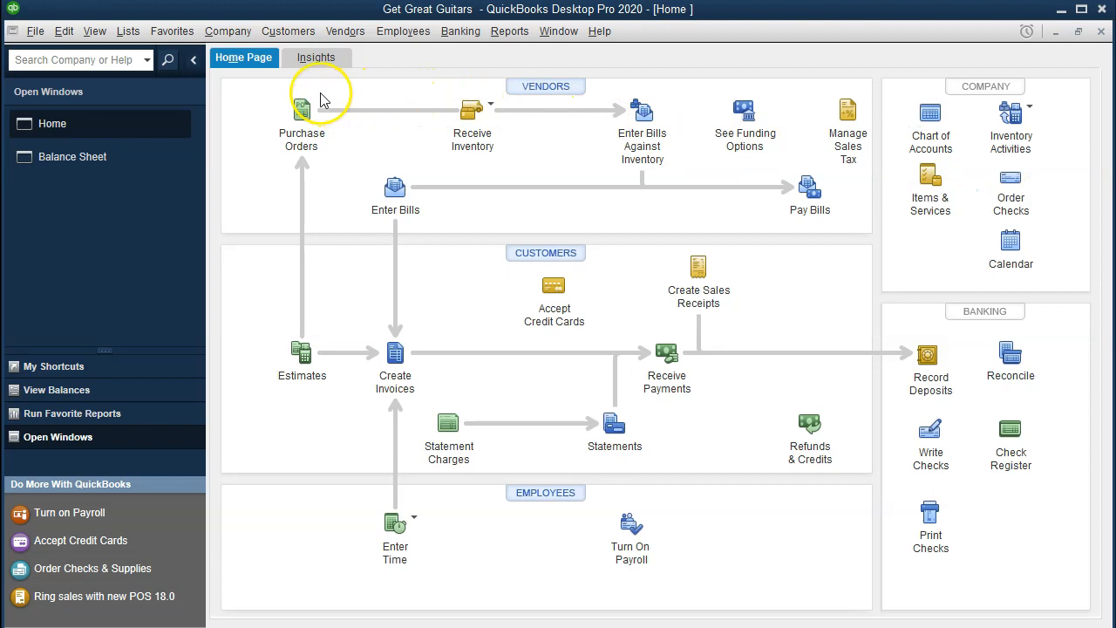
click(229, 31)
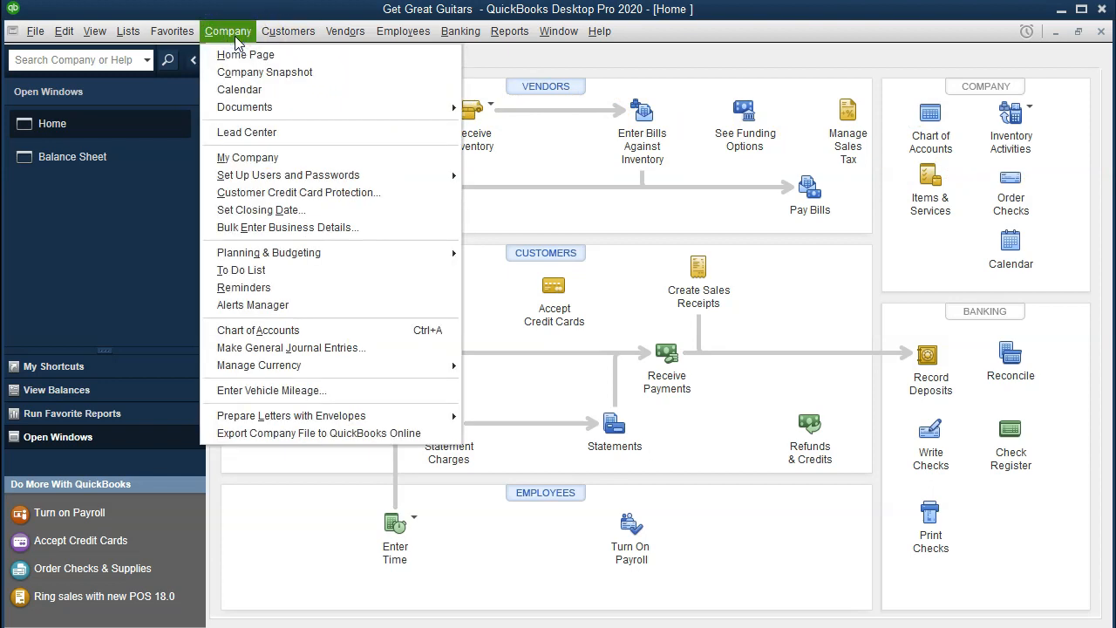
mouse_move(137, 39)
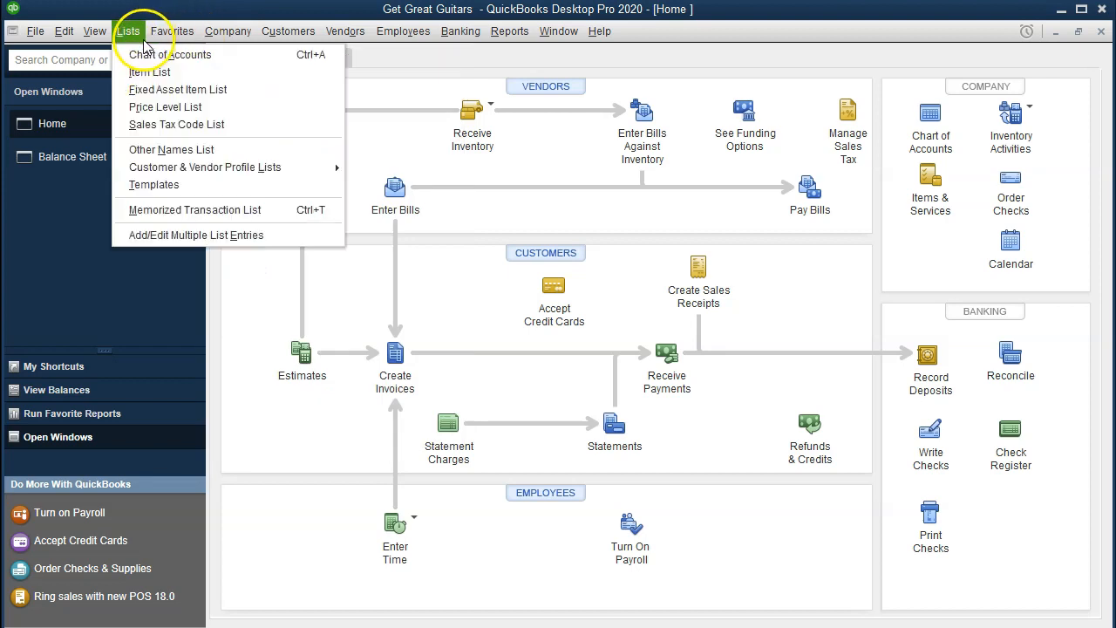
click(219, 59)
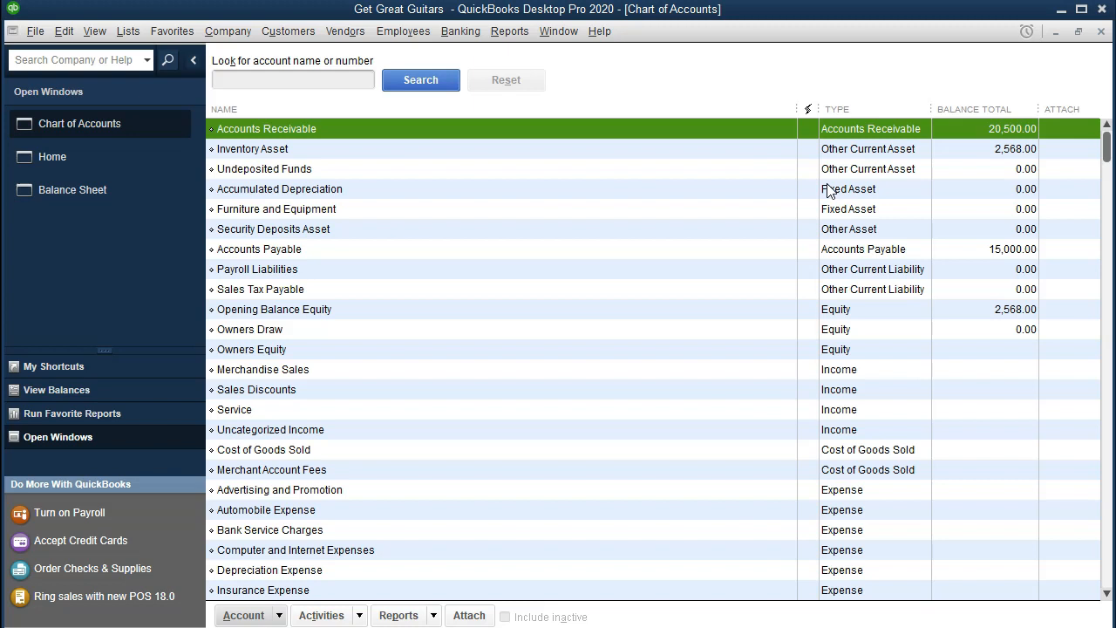
key(Down)
key(Up)
key(Down)
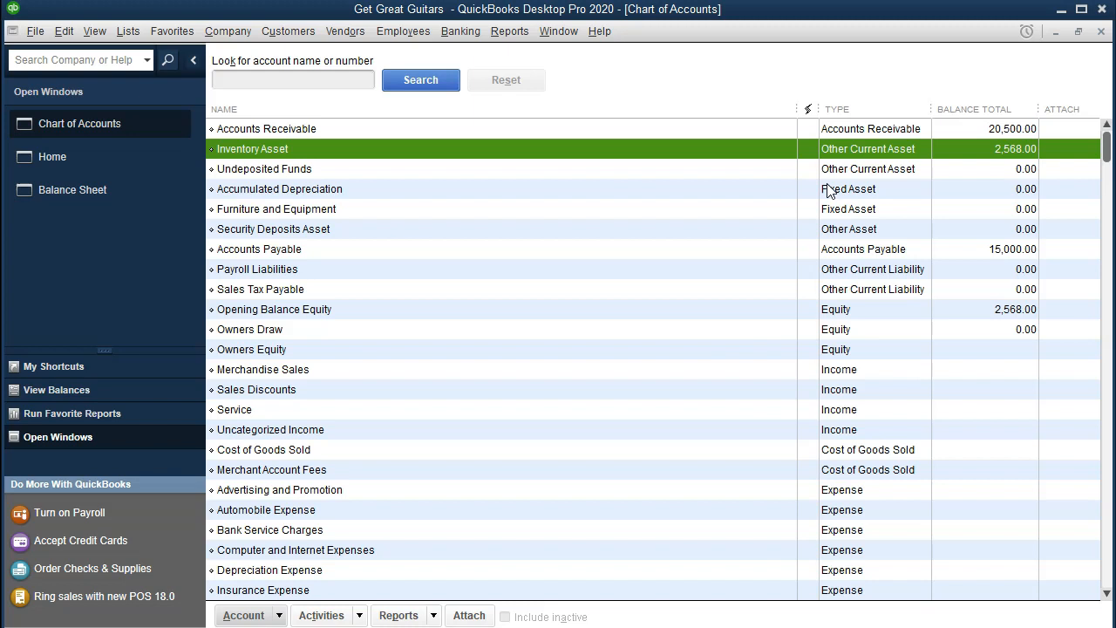
key(Down)
key(Down)
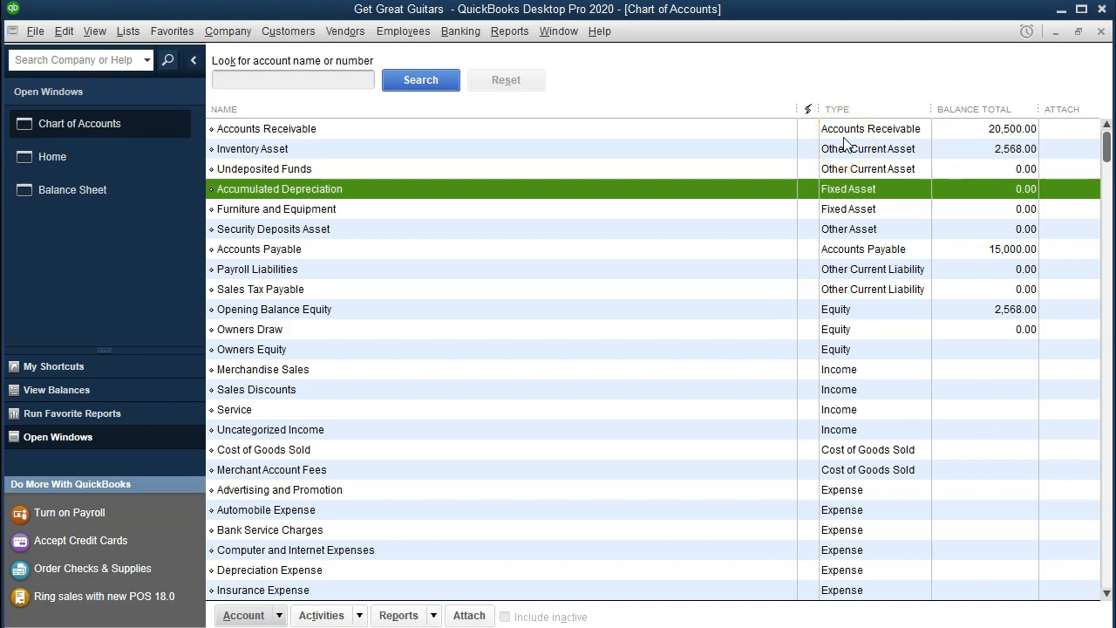
Start a new account of type Bank and name it Checking.
click(279, 616)
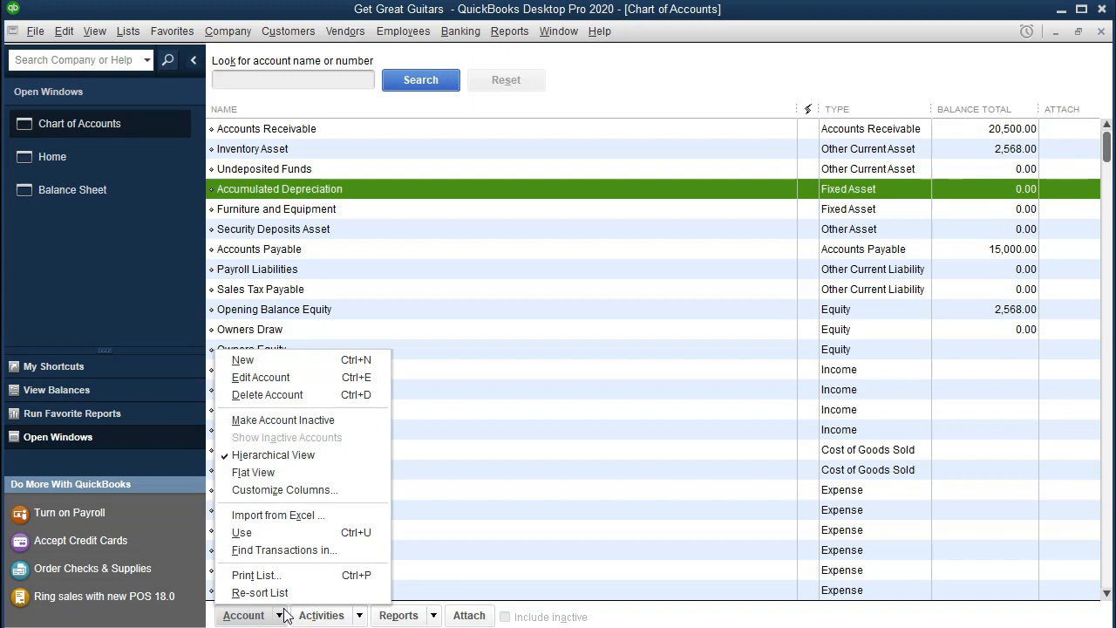
click(305, 361)
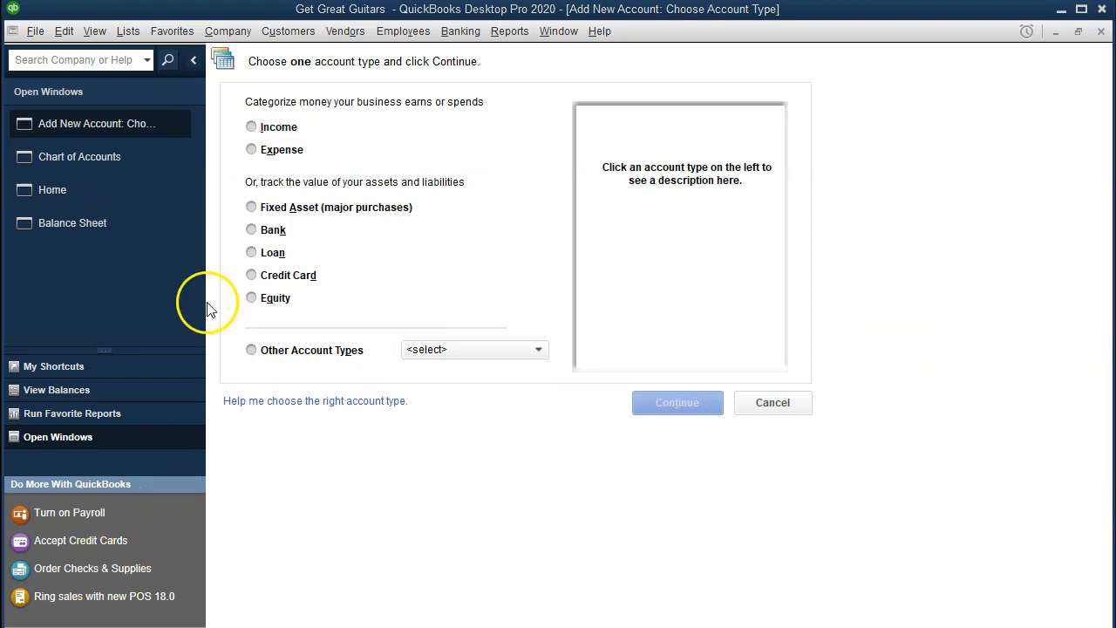
click(251, 230)
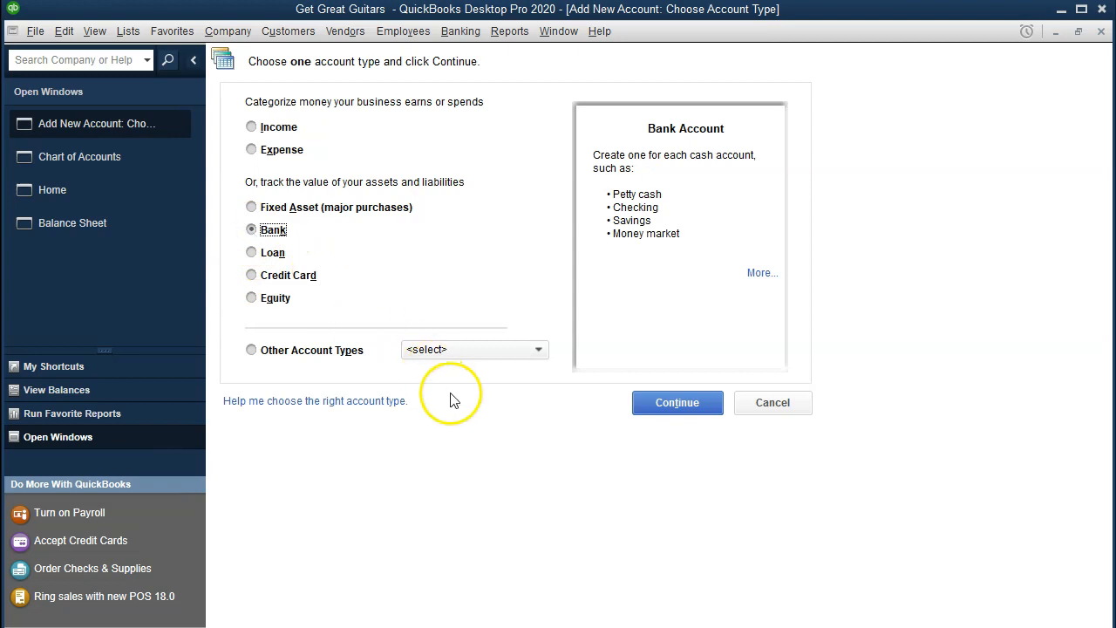
click(645, 414)
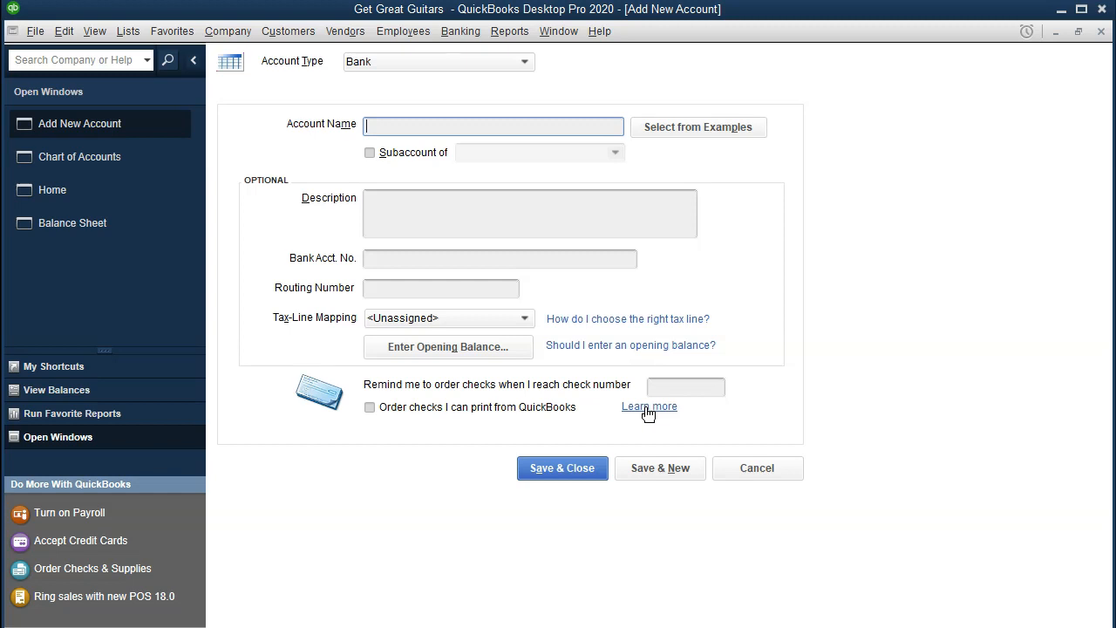
text(Checking)
Review the new account's optional fields, including subaccount, description, account and routing numbers, and the available Tax-Line Mapping choices.
click(320, 138)
click(381, 224)
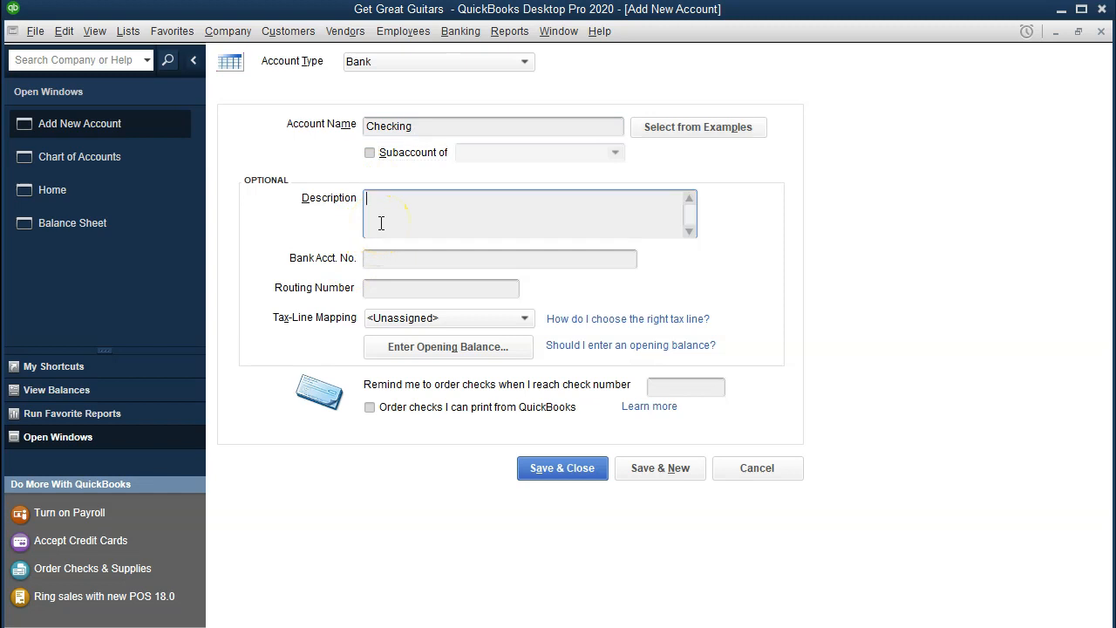
click(373, 166)
key(Tab)
key(Tab)
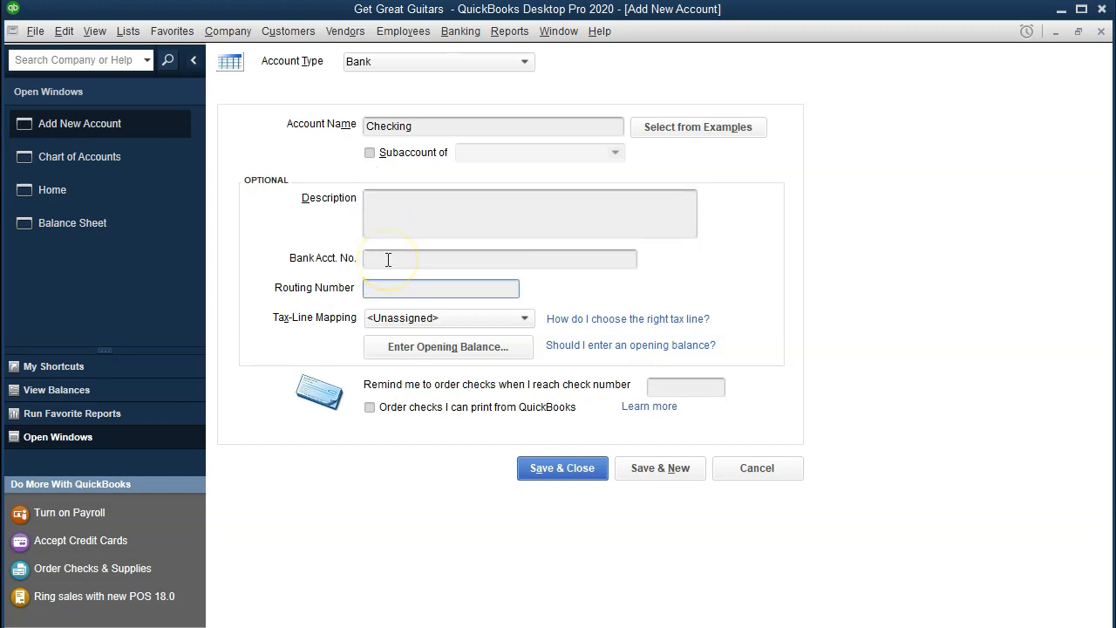
key(Tab)
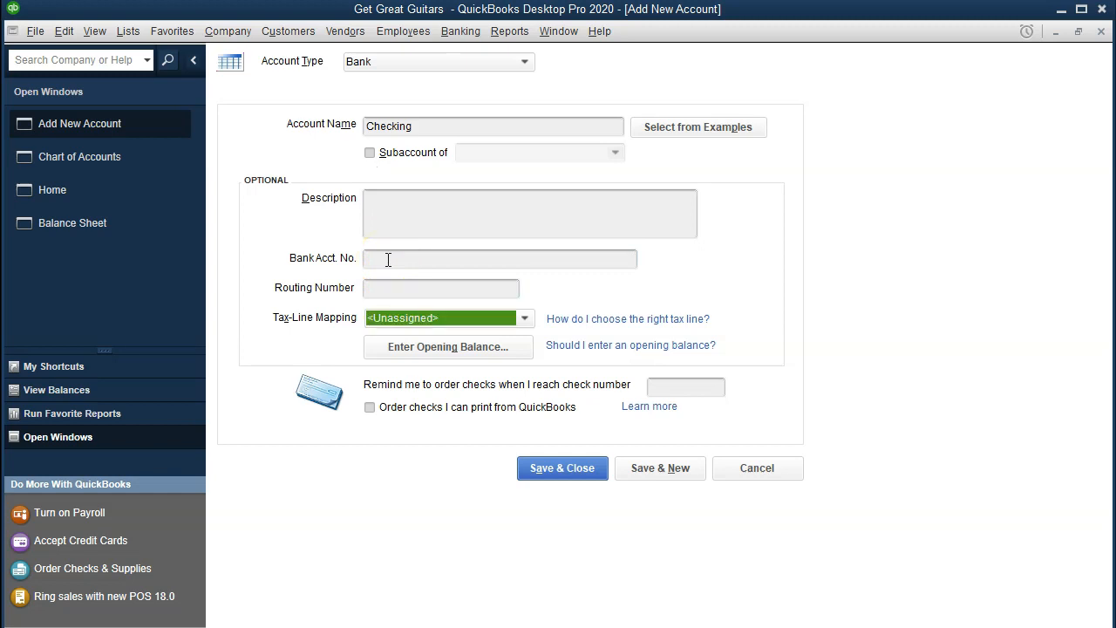
key(Tab)
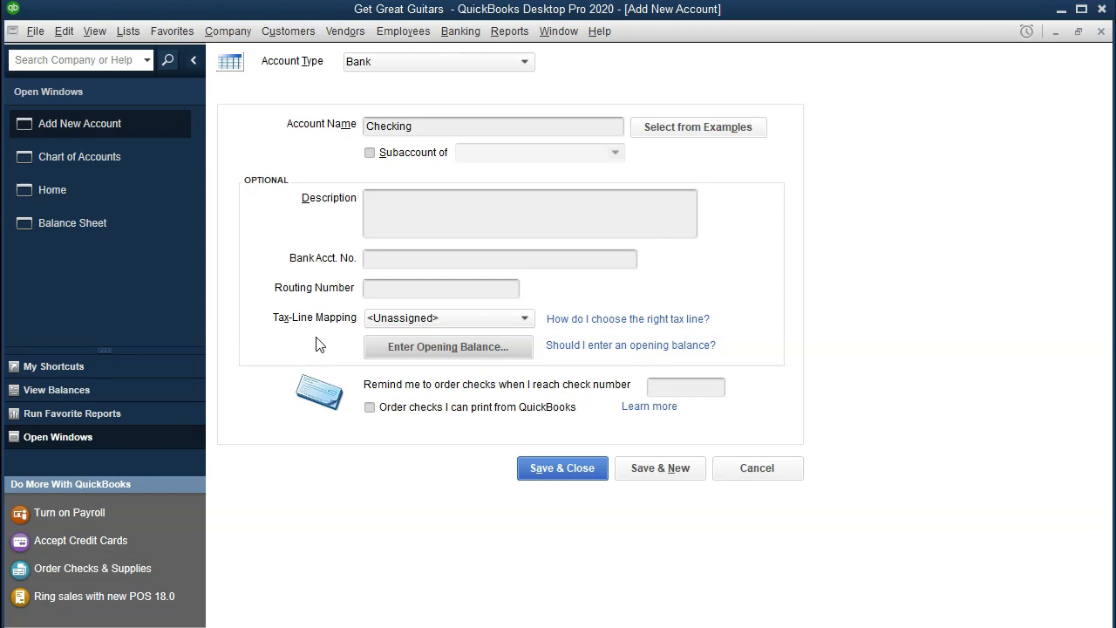
click(463, 320)
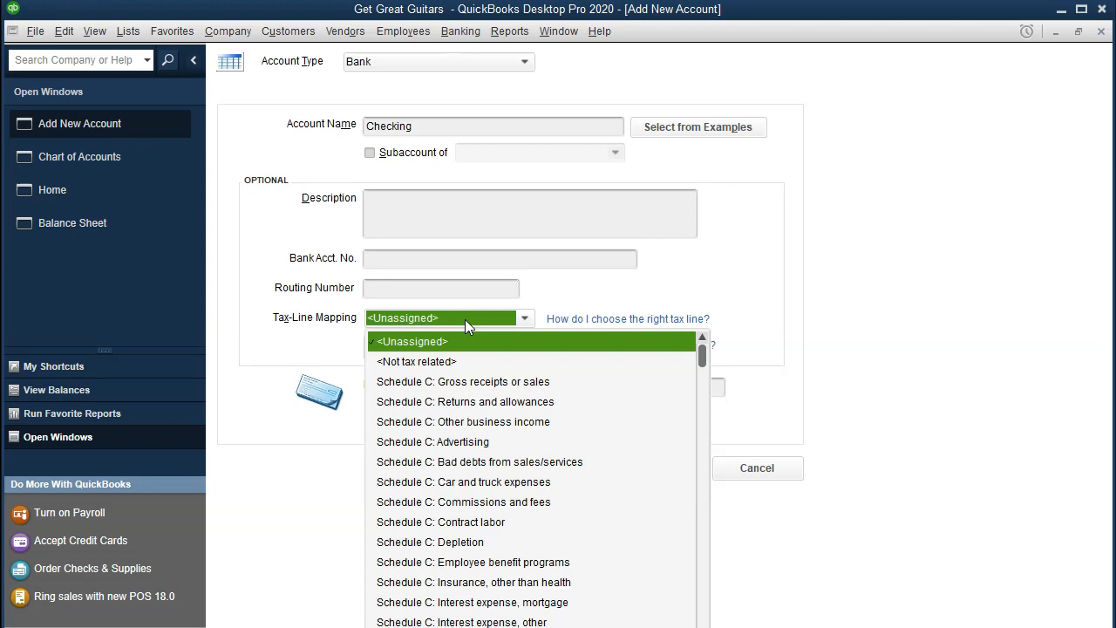
click(572, 283)
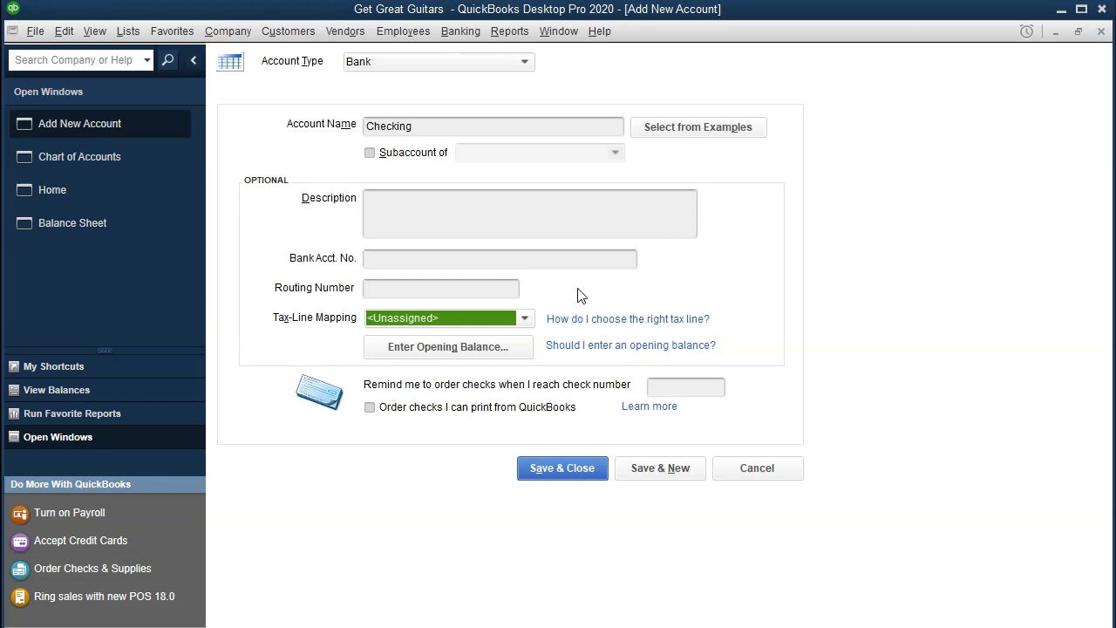
click(522, 319)
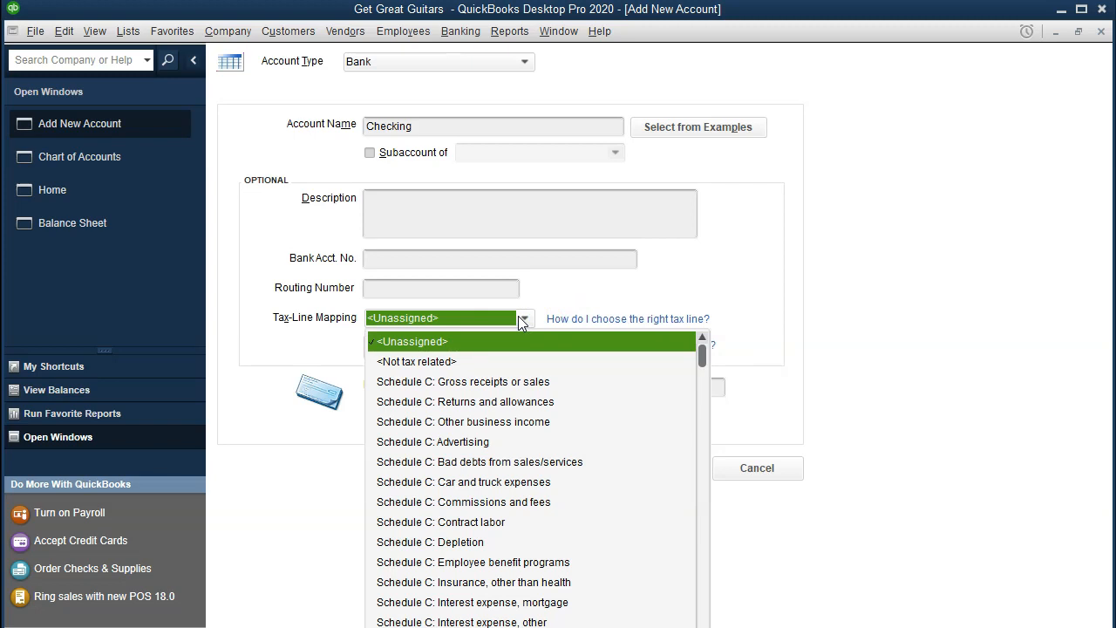
click(690, 279)
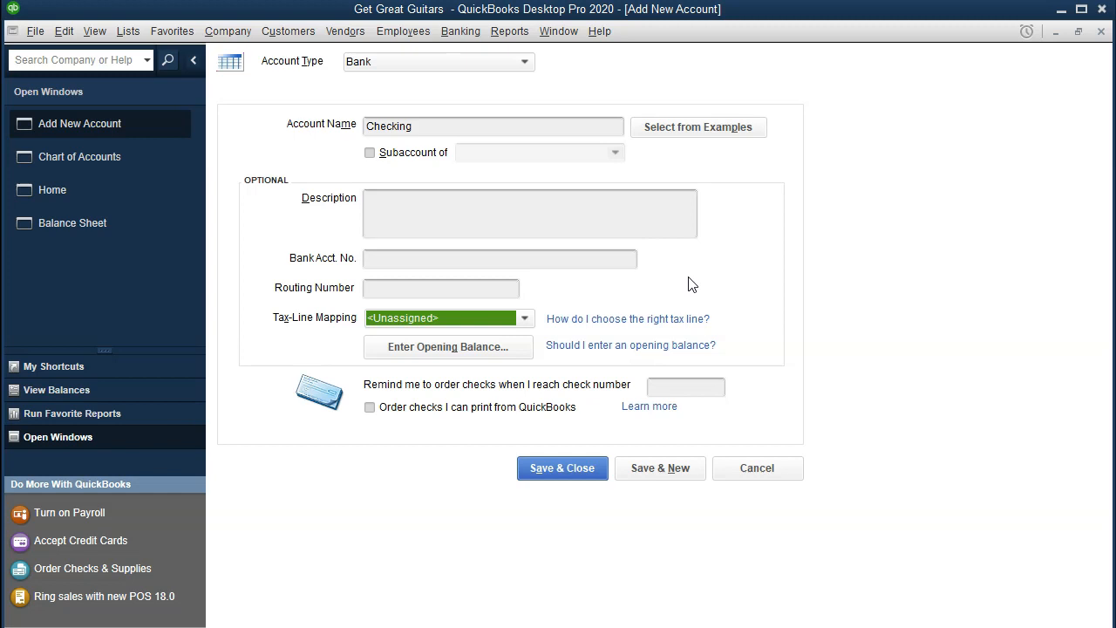
click(524, 320)
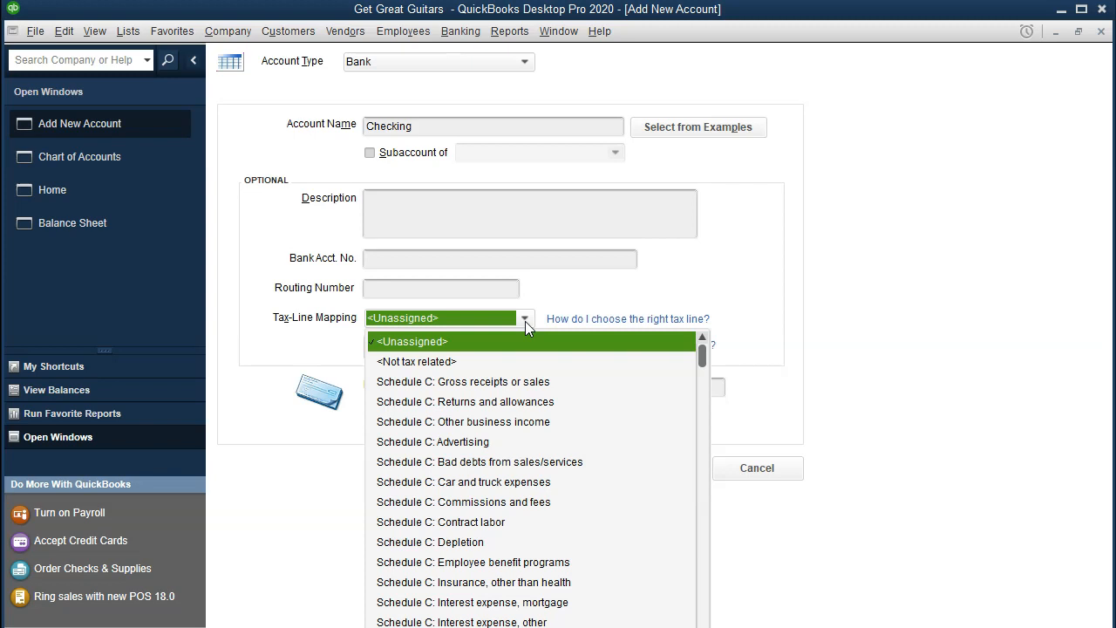
click(558, 286)
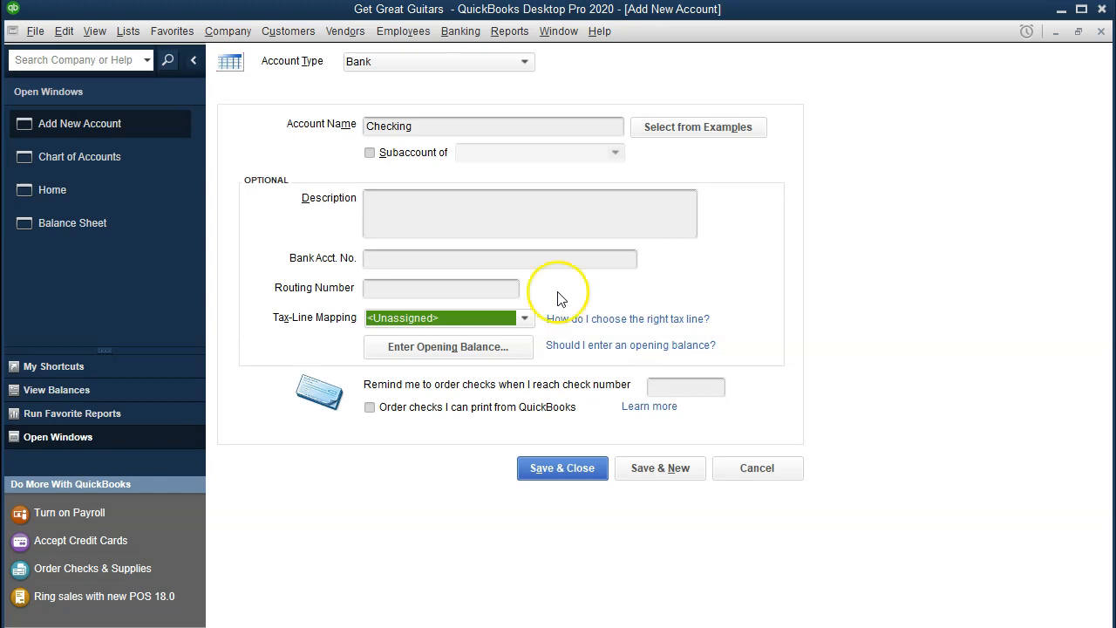
Enter the Checking account's opening balance with a statement ending balance of 25,000.00 and a statement ending date of 12/31/2019.
click(527, 356)
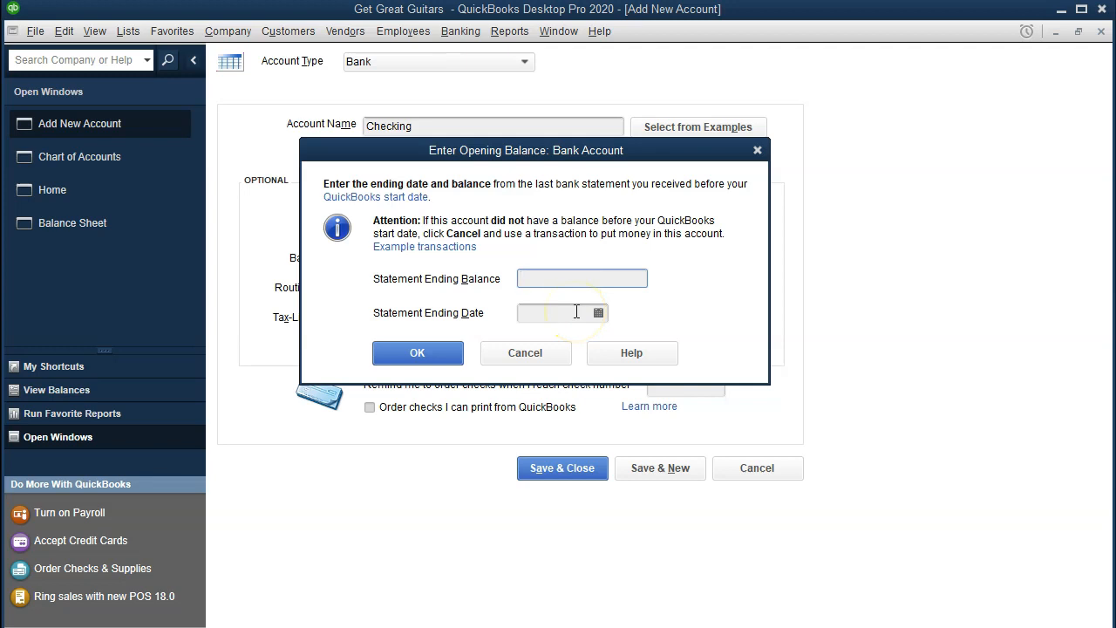
text(25000)
click(576, 311)
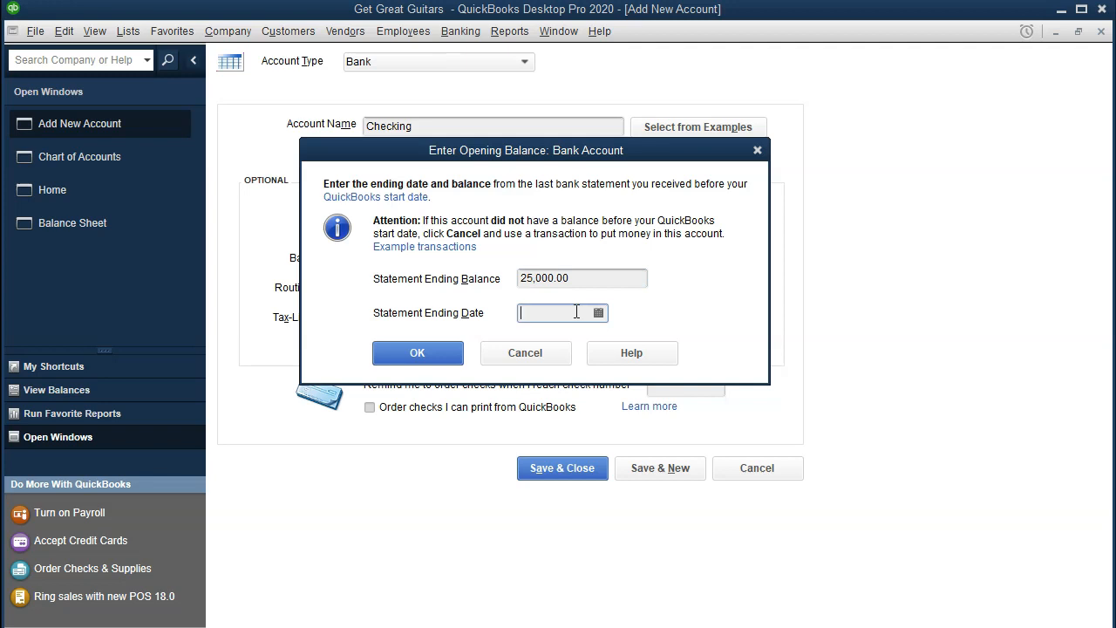
text(12/31/201)
text(9)
key(Tab)
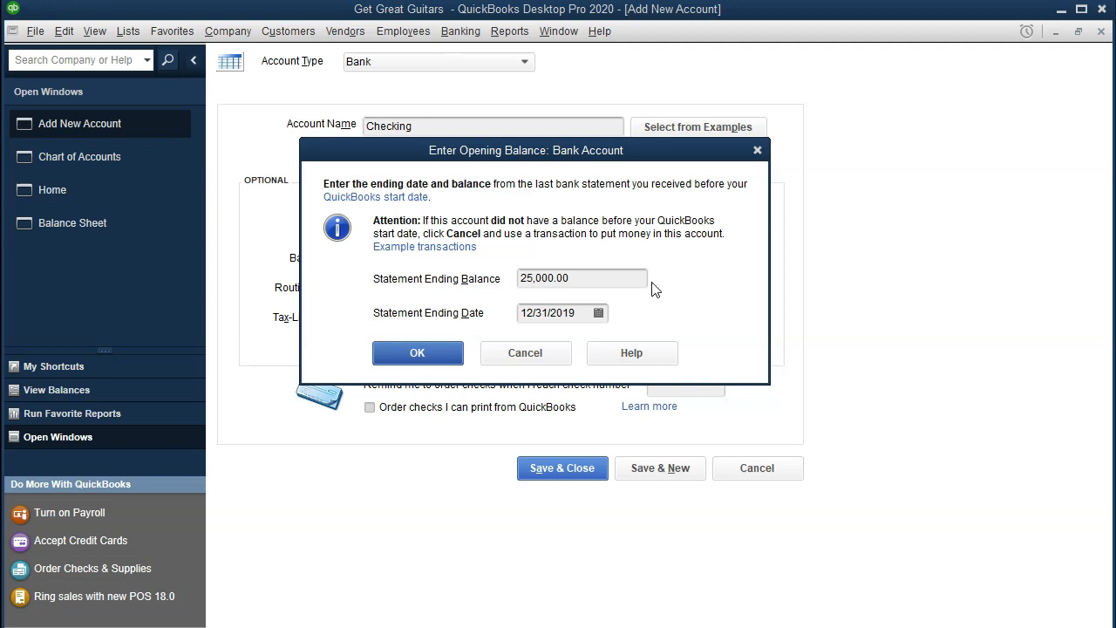
click(628, 281)
click(446, 353)
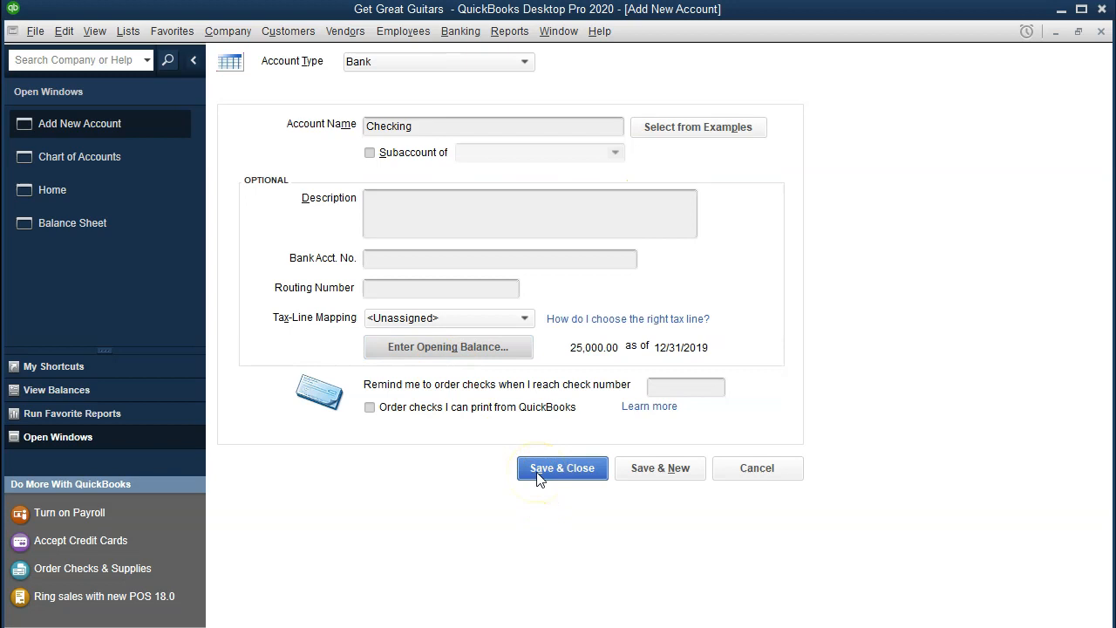
Save the new Checking account and dismiss the offer to set up bank feeds.
click(538, 476)
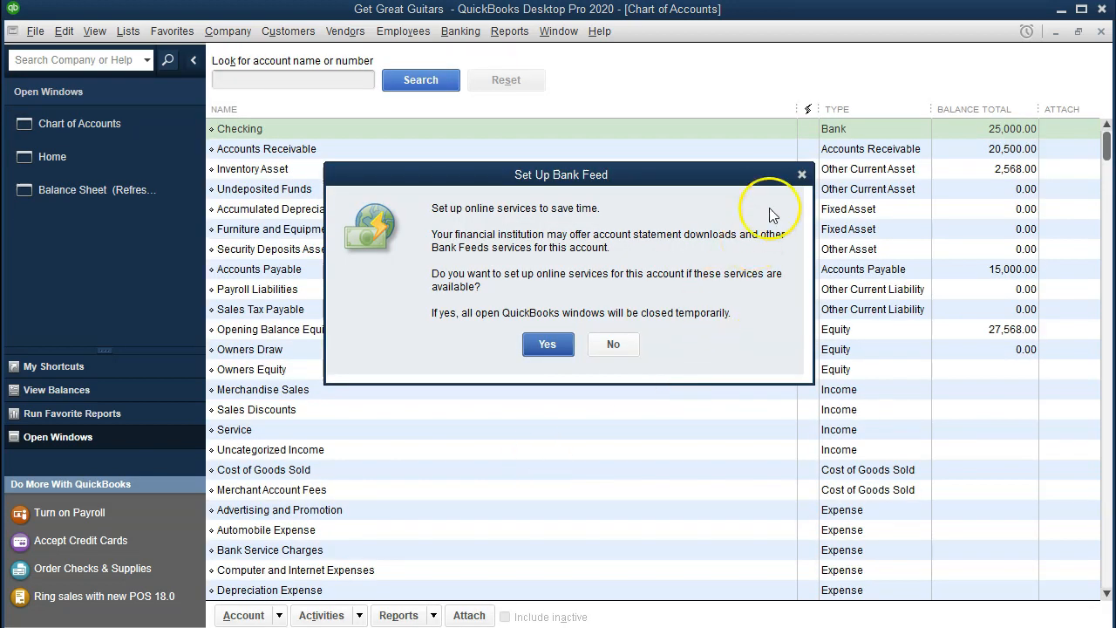
click(802, 174)
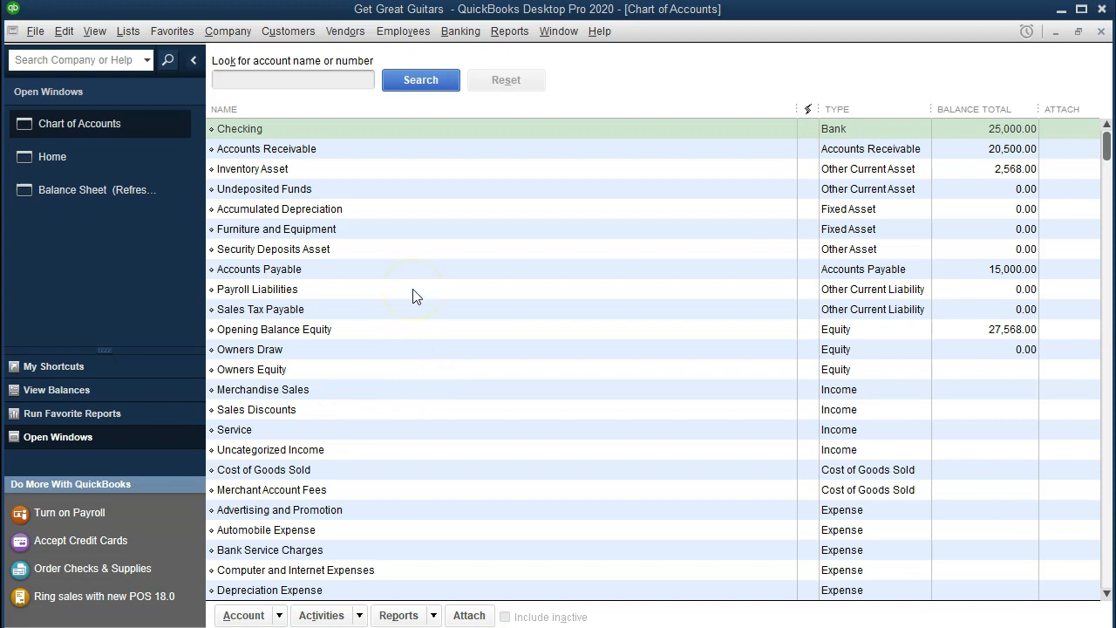
Return to the balance sheet and examine the Checking and Opening Balance Equity amounts.
click(115, 195)
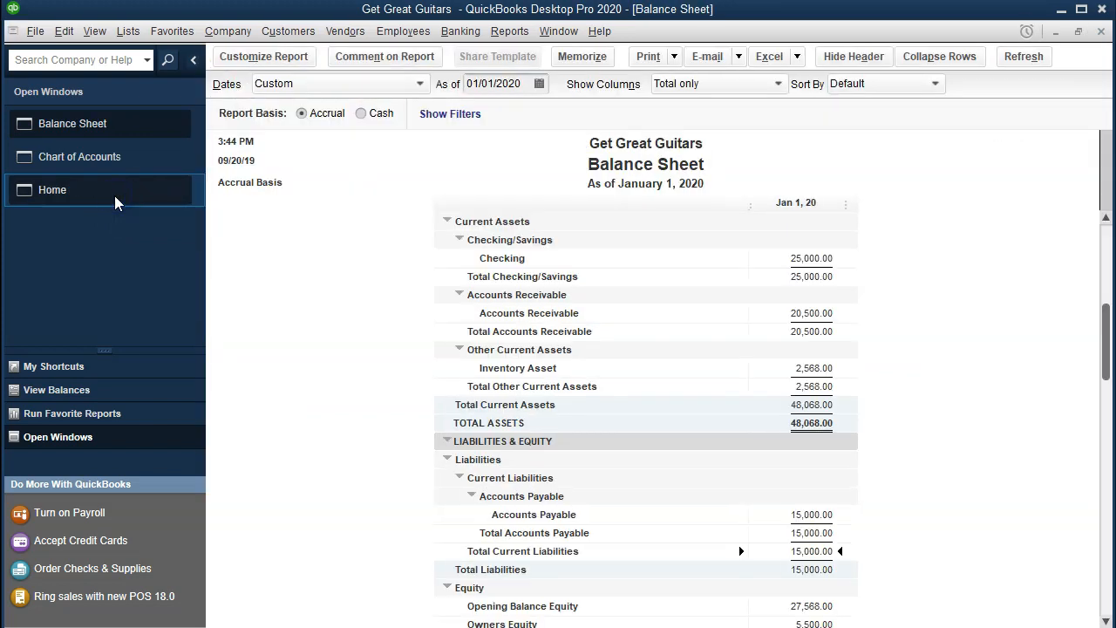
click(820, 258)
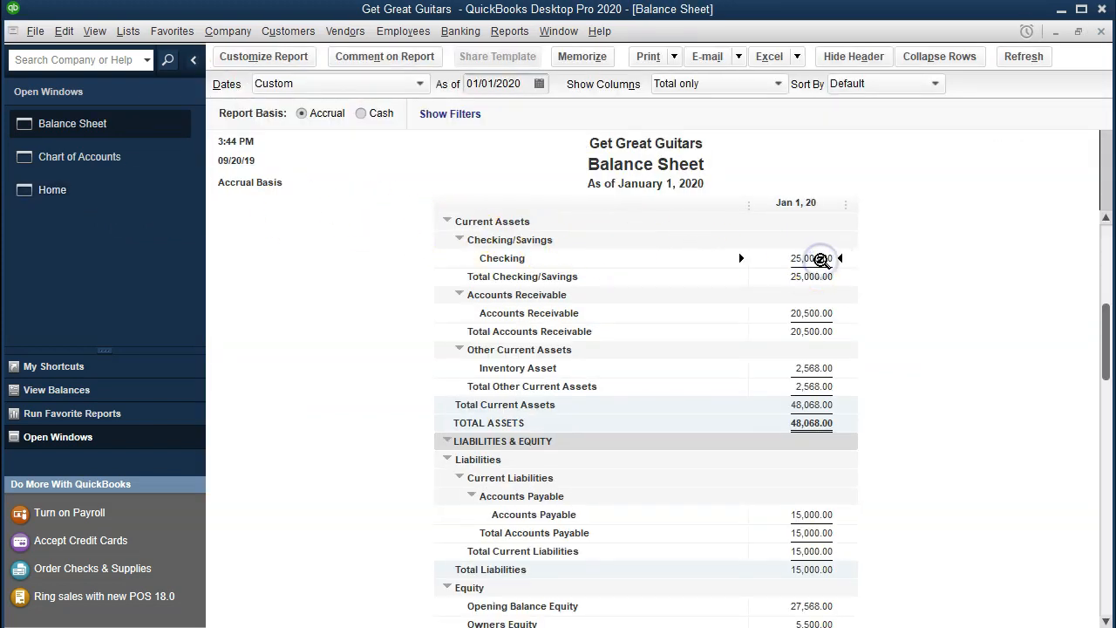
scroll(821, 260, down, 1)
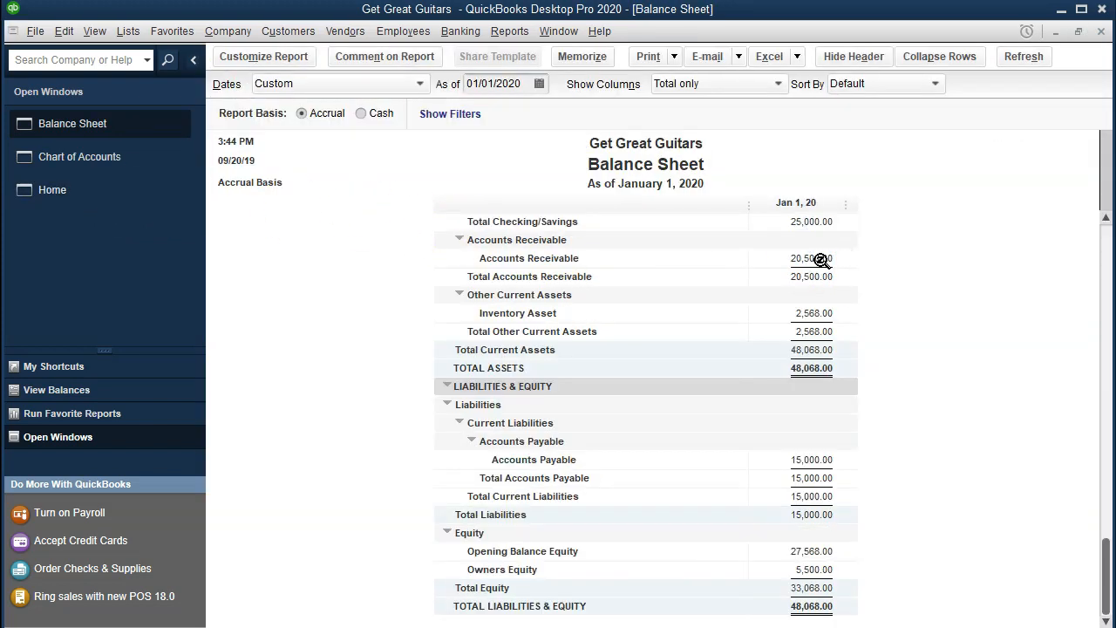
click(807, 550)
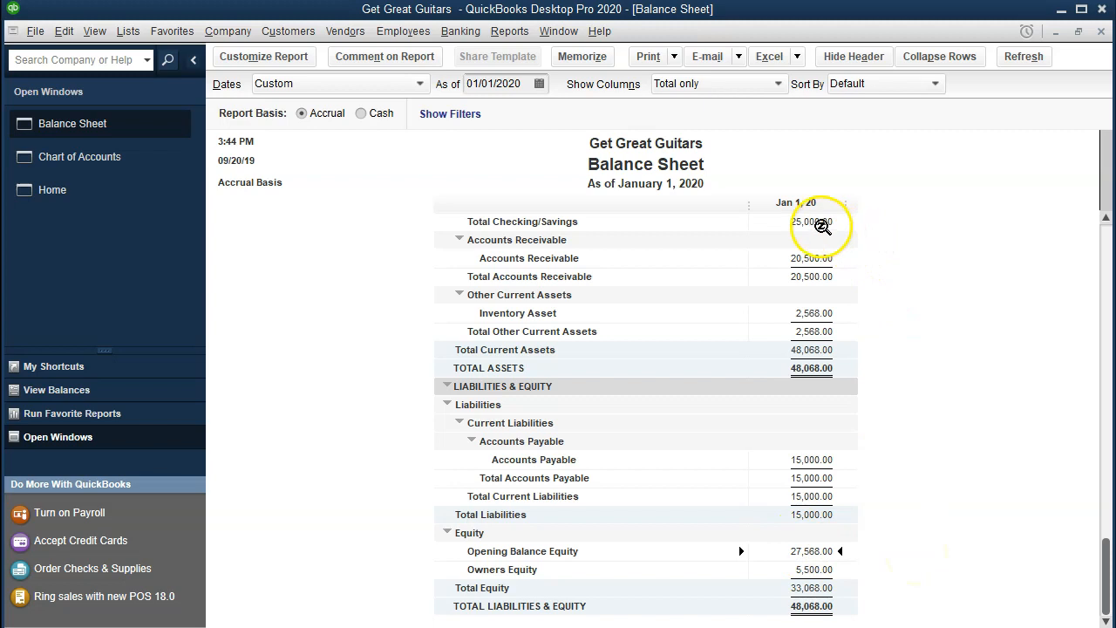
Open the transaction detail behind Total Checking/Savings and set the report's start date to 01/01/2019.
double_click(822, 223)
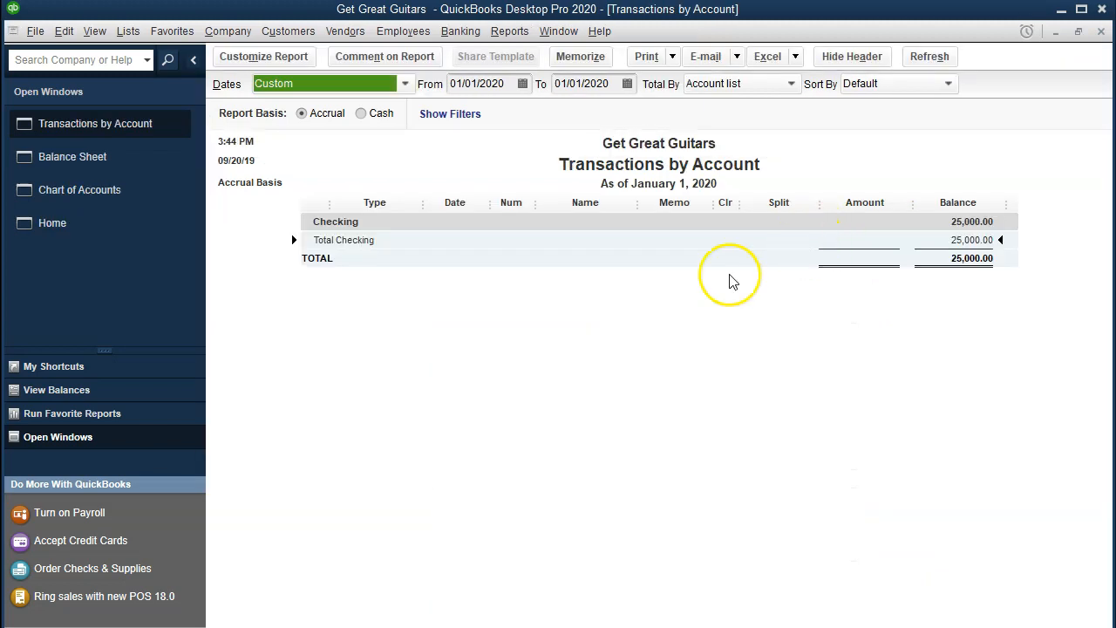
click(510, 84)
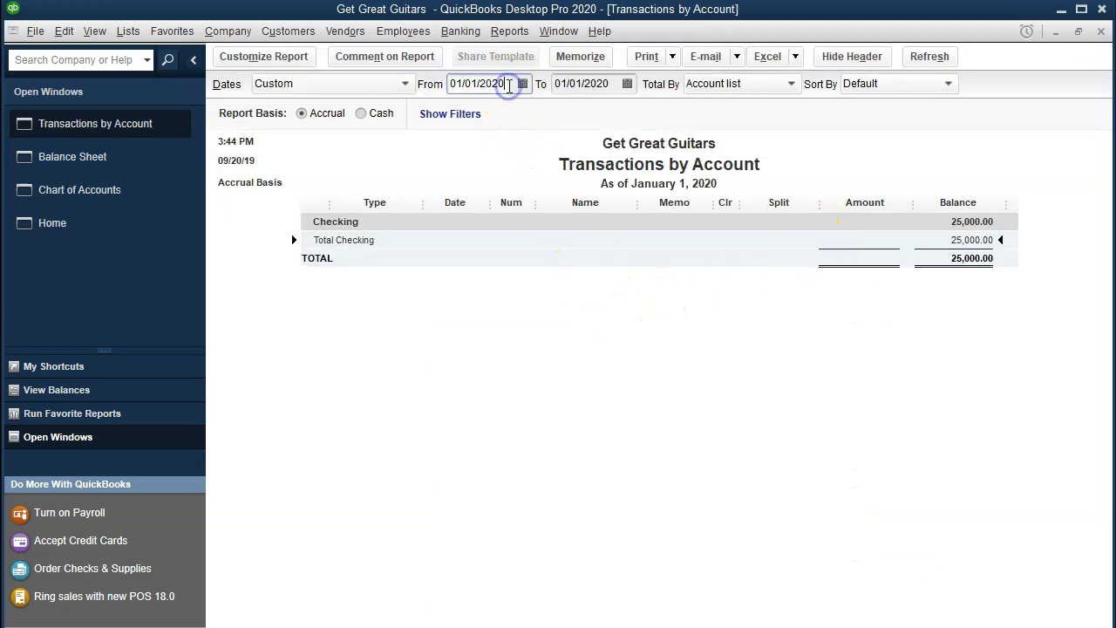
key(BackSpace)
key(BackSpace)
text(19)
key(Tab)
key(Tab)
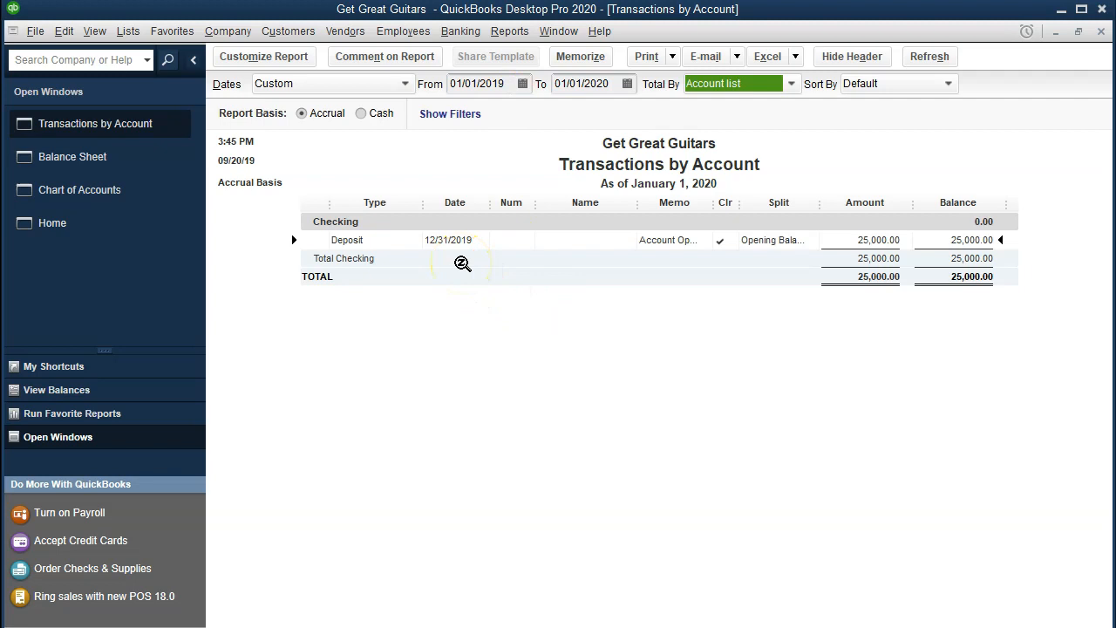
Inspect the Checking account's opening balance deposit, then close the deposit and the transaction report without memorizing it.
click(872, 242)
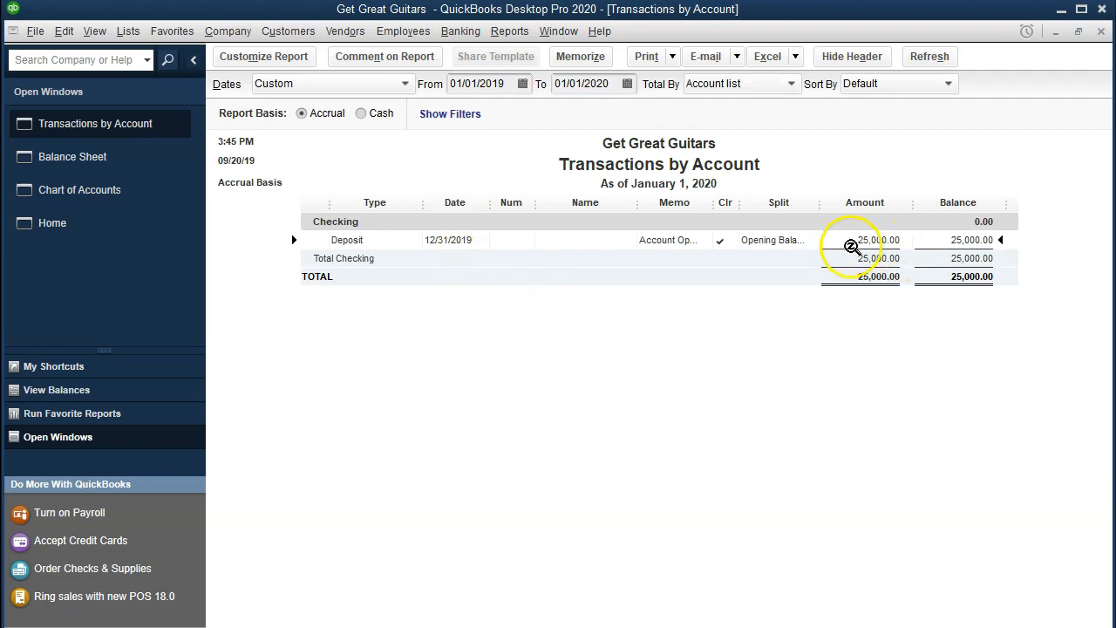
click(795, 249)
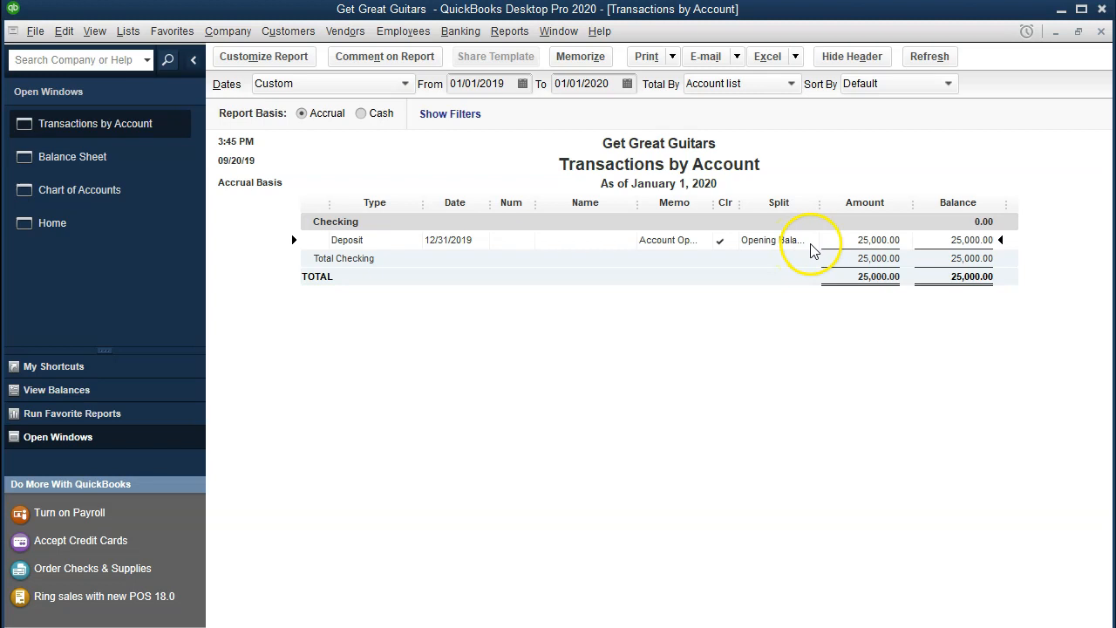
double_click(869, 241)
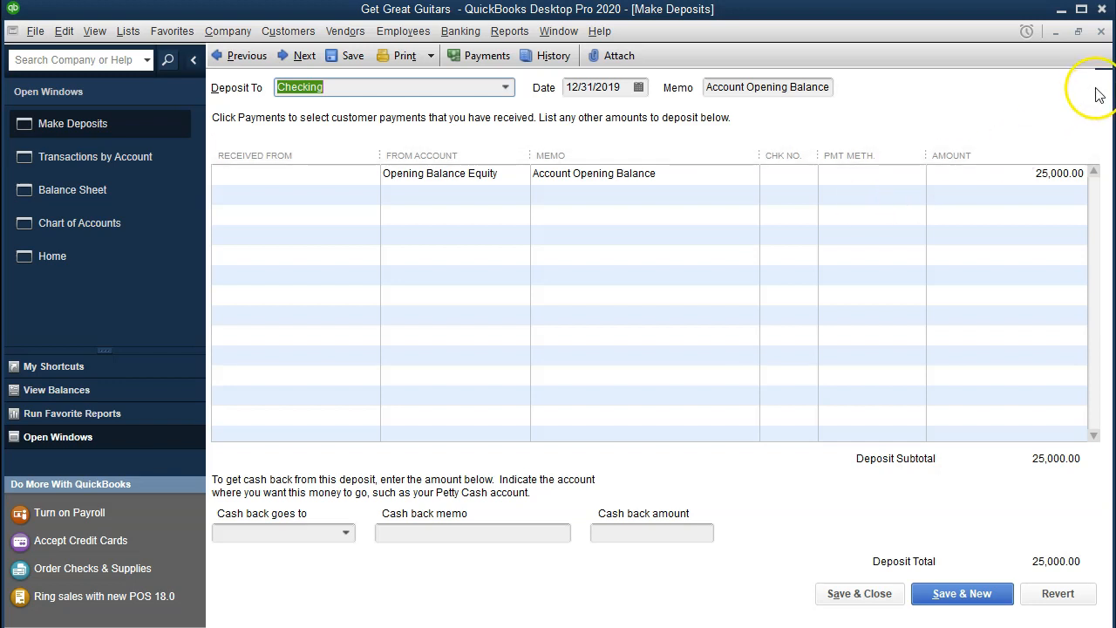
click(1102, 31)
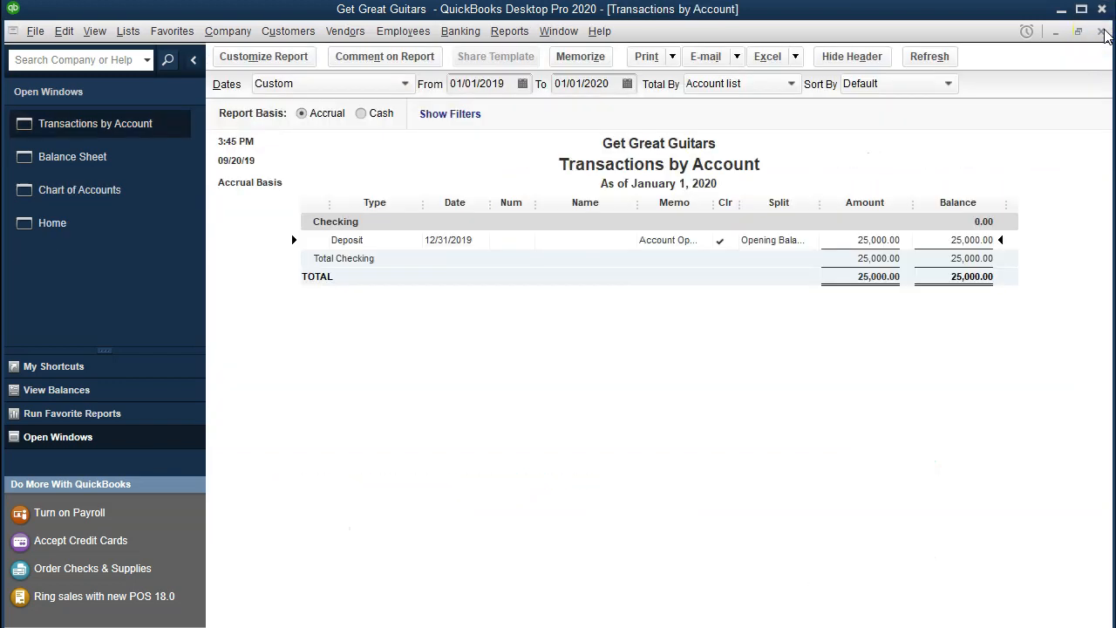
click(1104, 34)
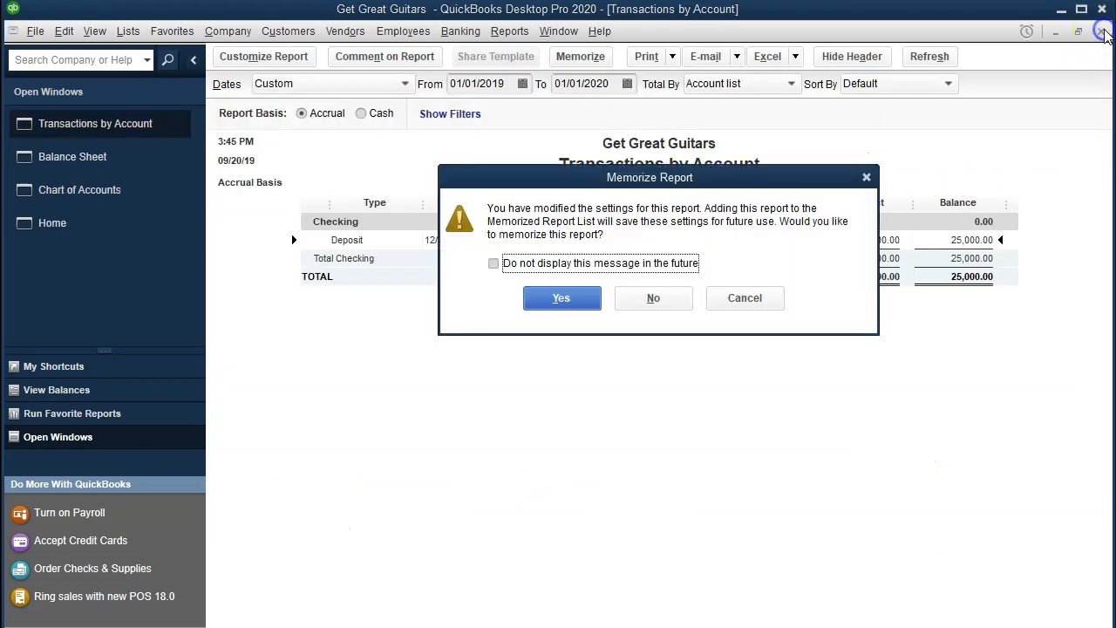
click(652, 300)
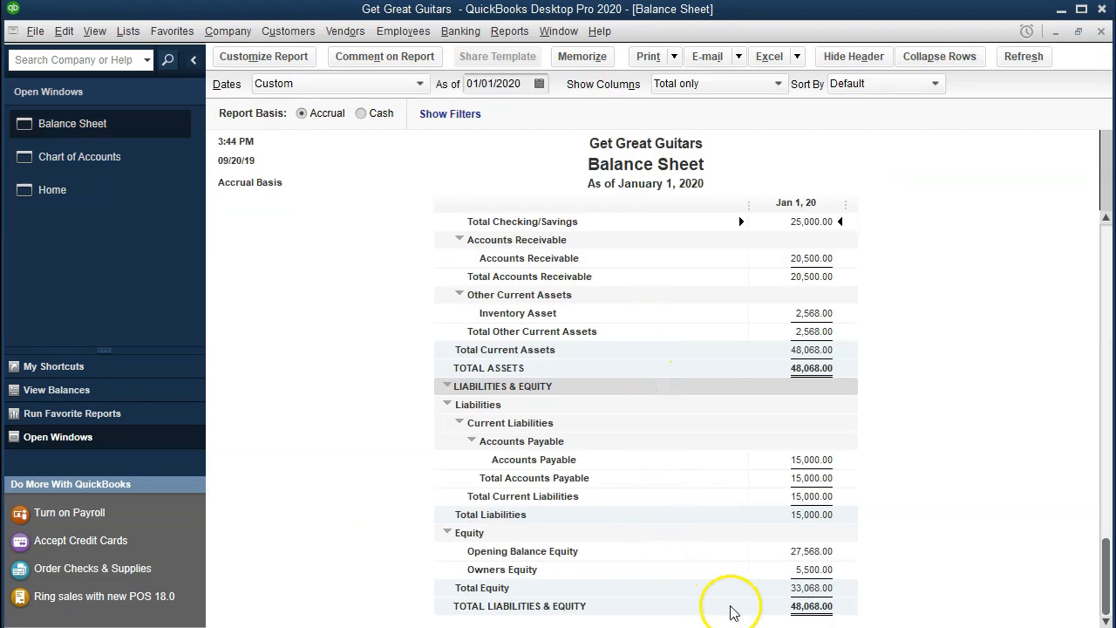
Open the transaction detail behind Opening Balance Equity on the balance sheet and set its start date to 01/01/2019.
double_click(806, 551)
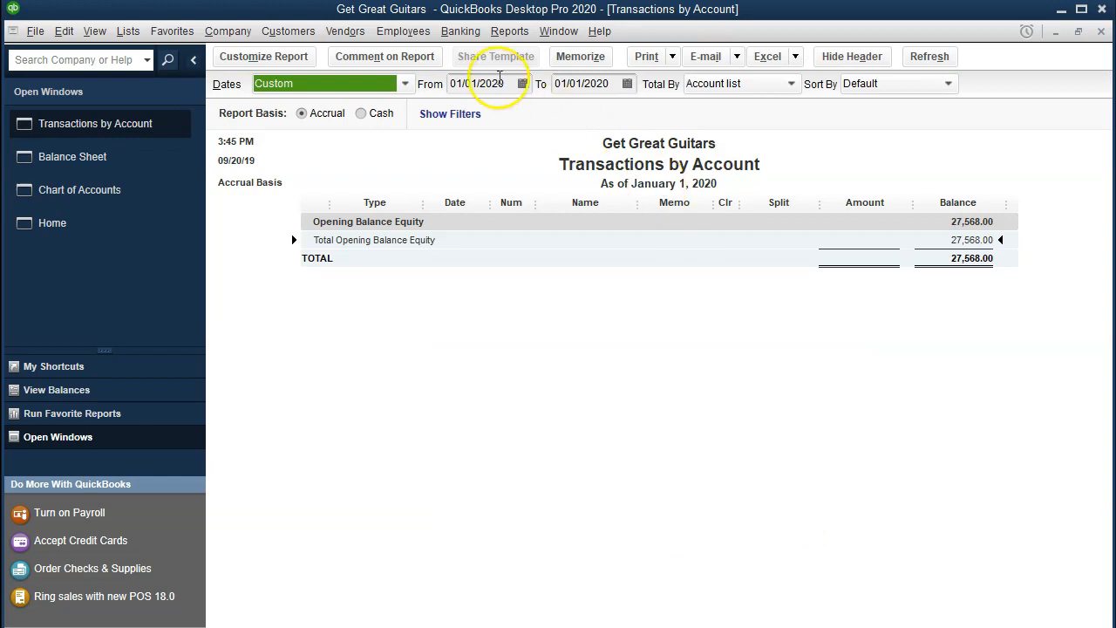
click(505, 83)
key(BackSpace)
key(BackSpace)
text(19)
click(645, 375)
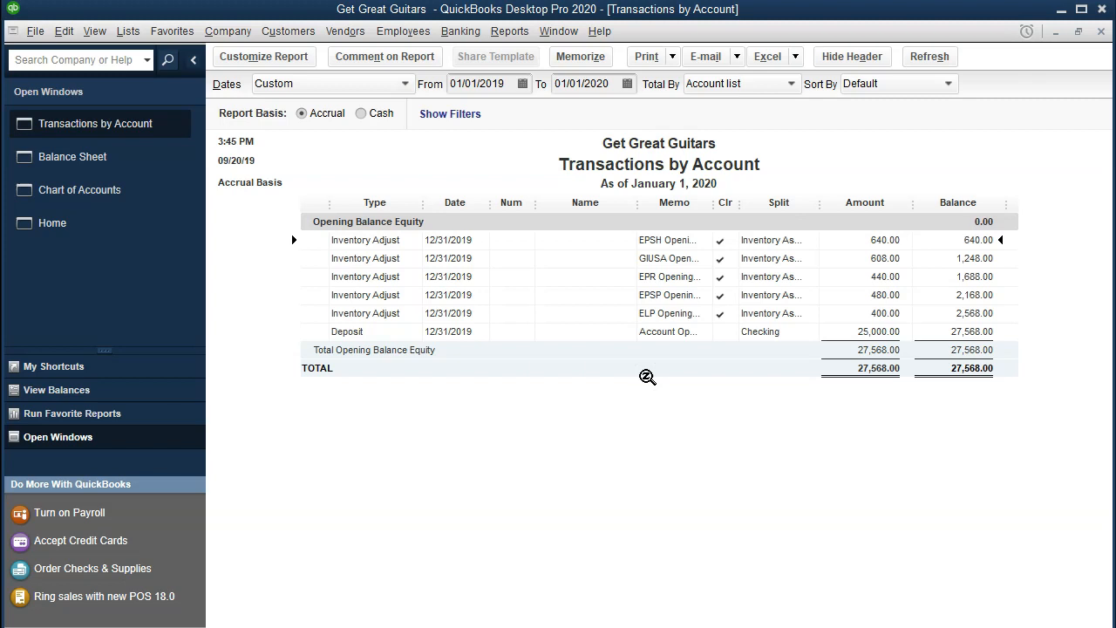
Examine the Checking deposit line in the Opening Balance Equity detail and close the report without memorizing it.
click(893, 332)
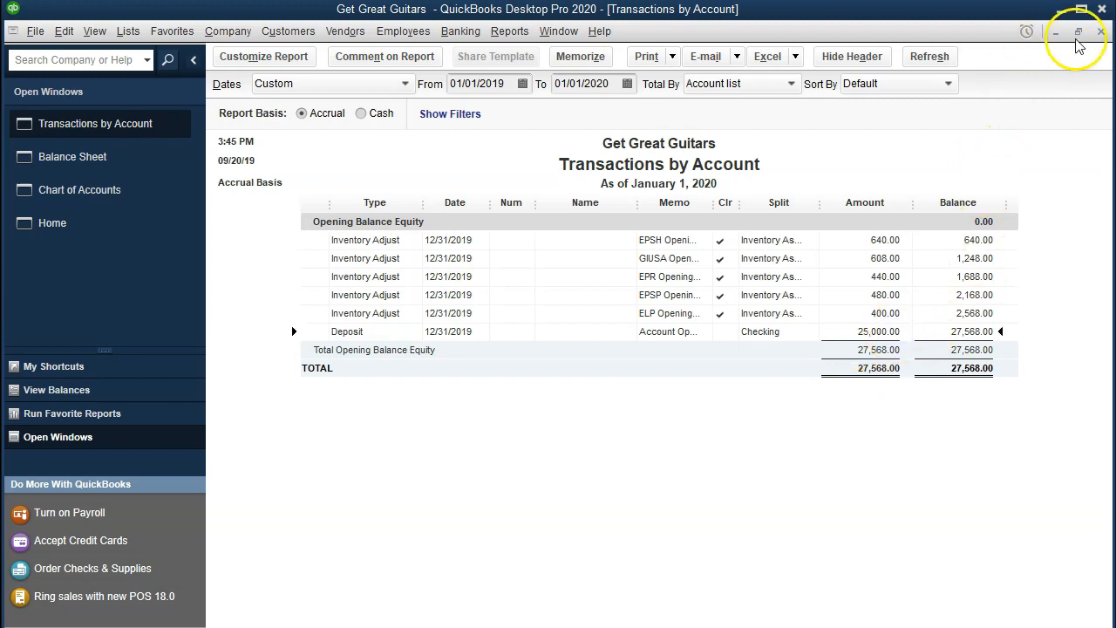
click(1101, 31)
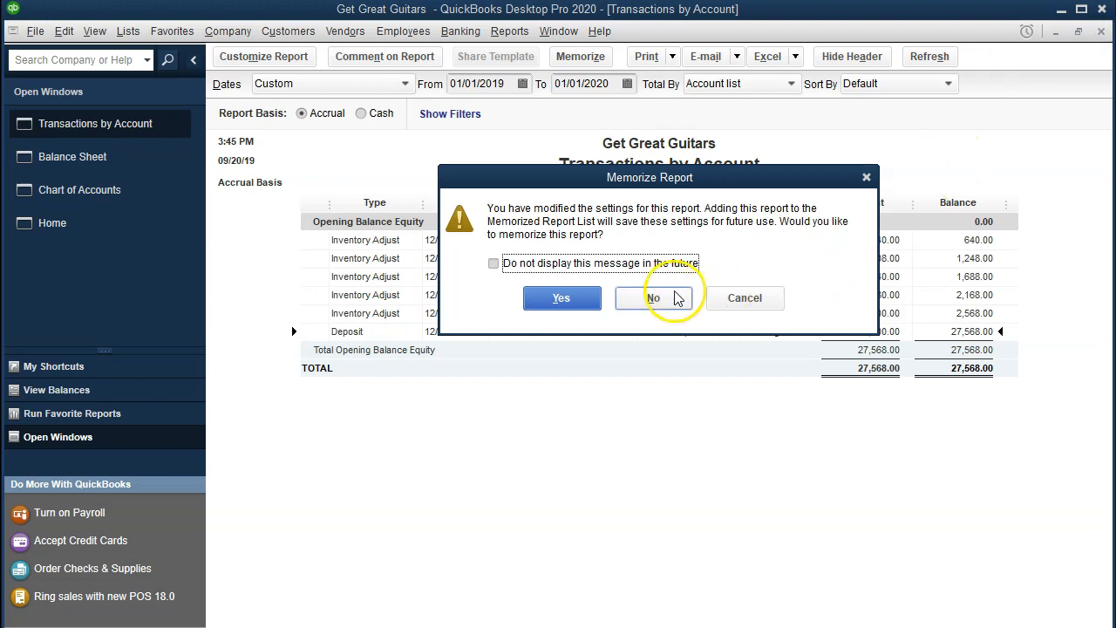
click(653, 297)
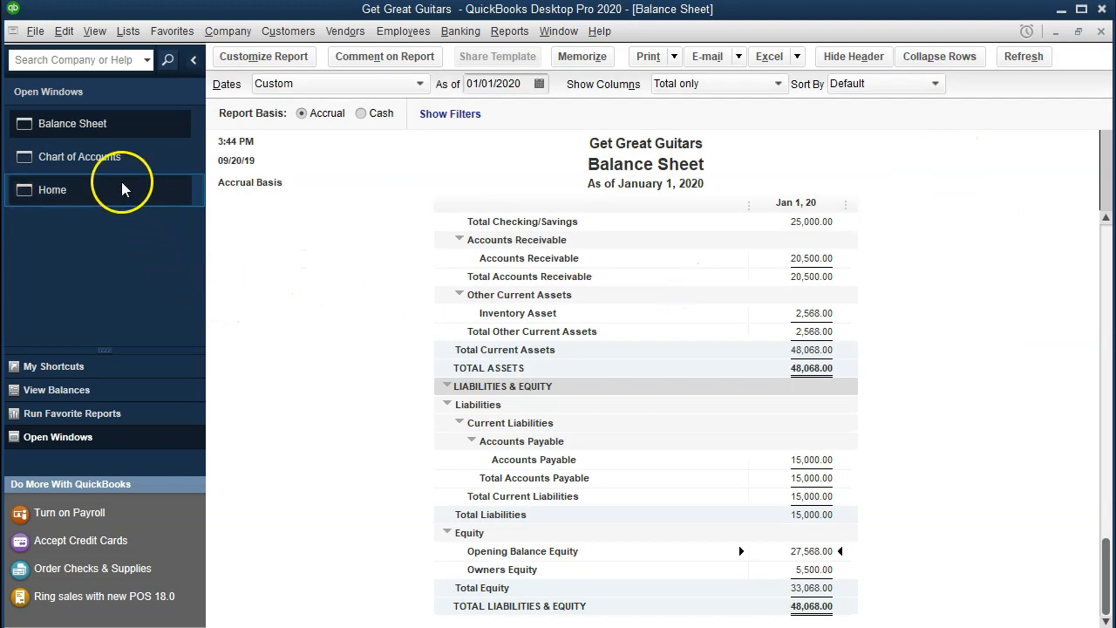
Start a new account of type Credit Card from the chart of accounts and name it Visa.
click(110, 162)
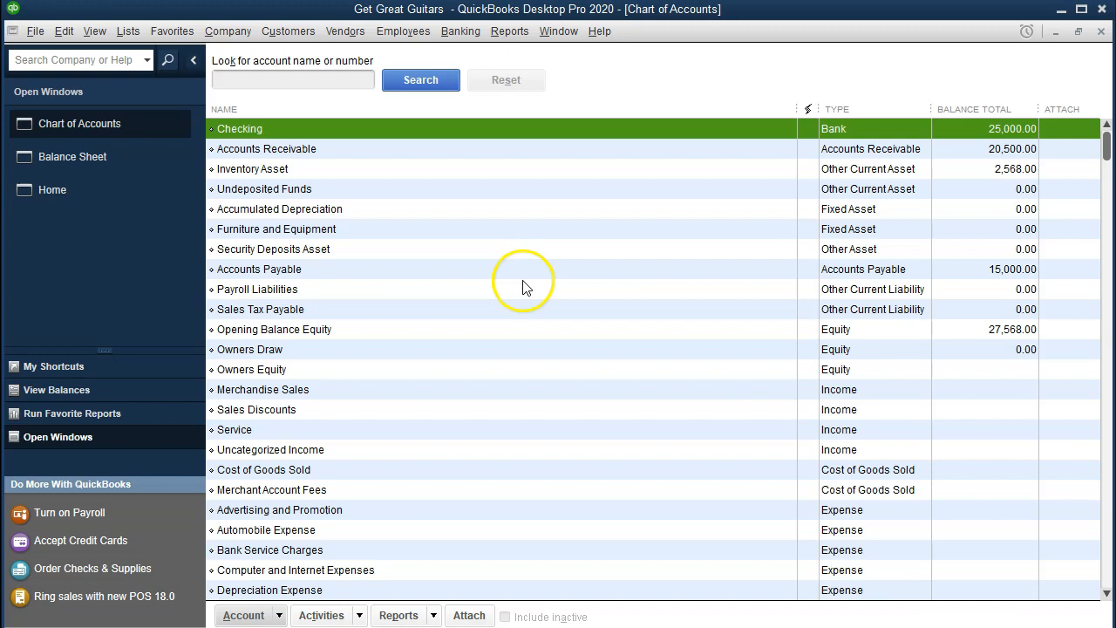
click(279, 617)
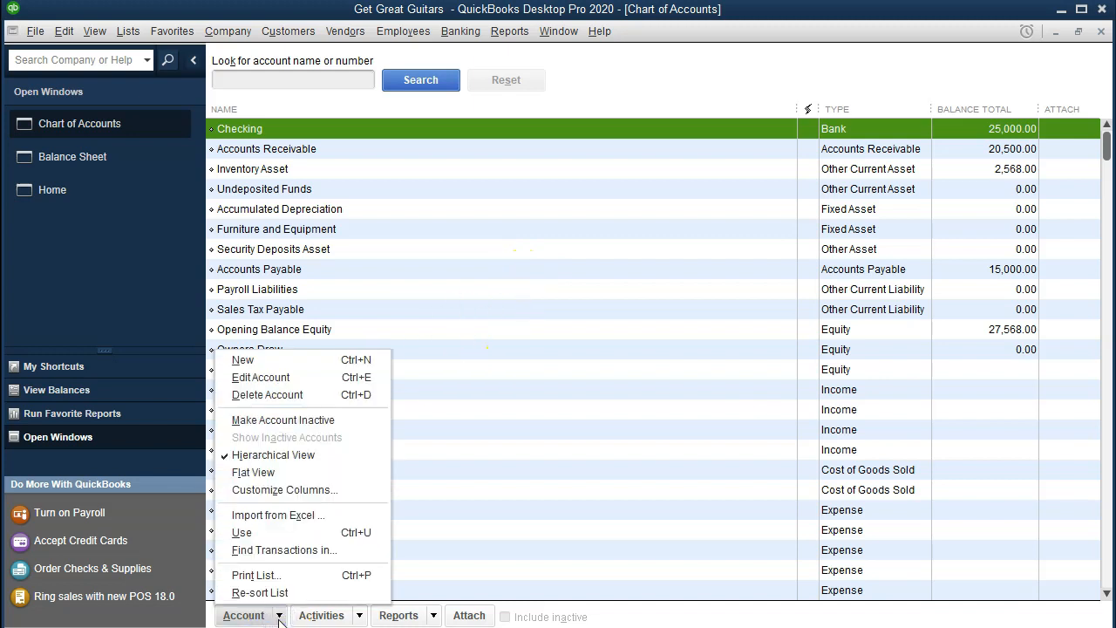
click(305, 360)
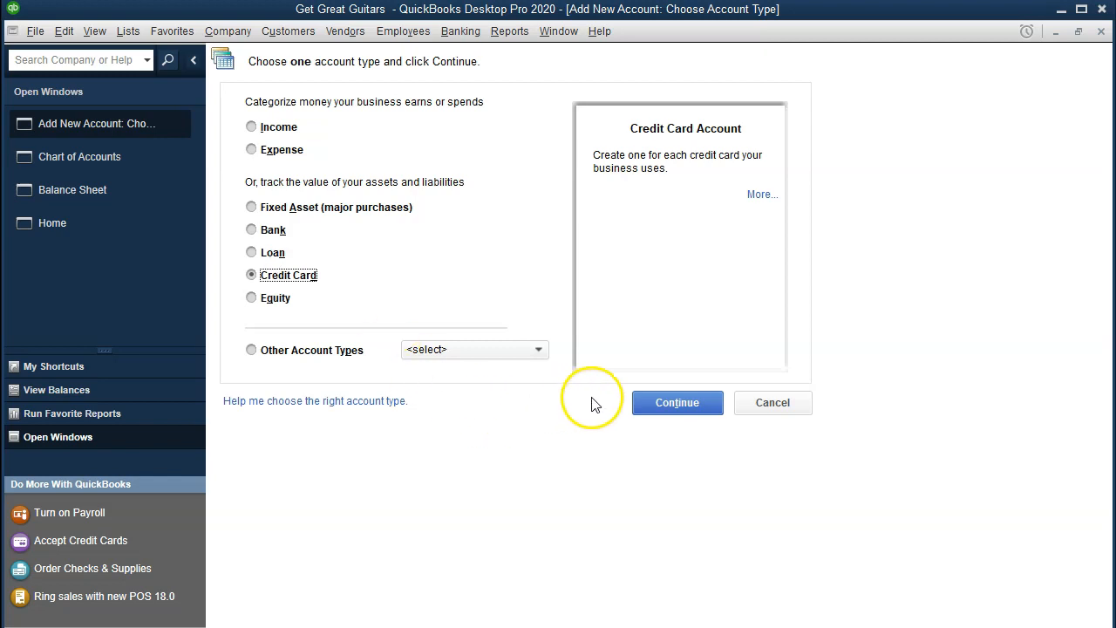
click(642, 415)
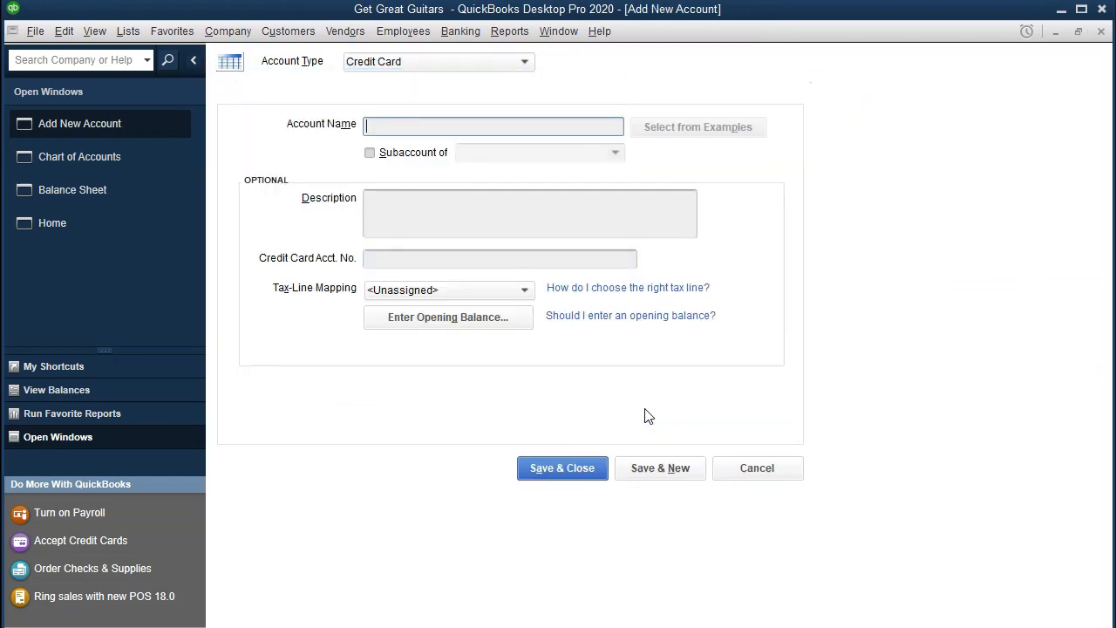
click(563, 236)
text(Visa)
key(Tab)
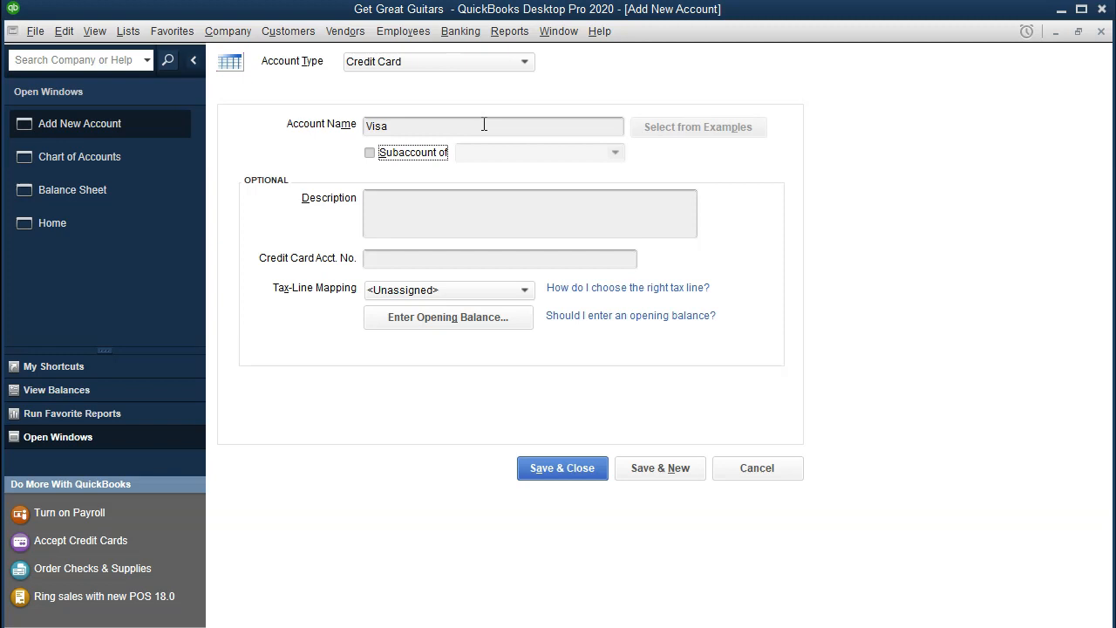
click(484, 125)
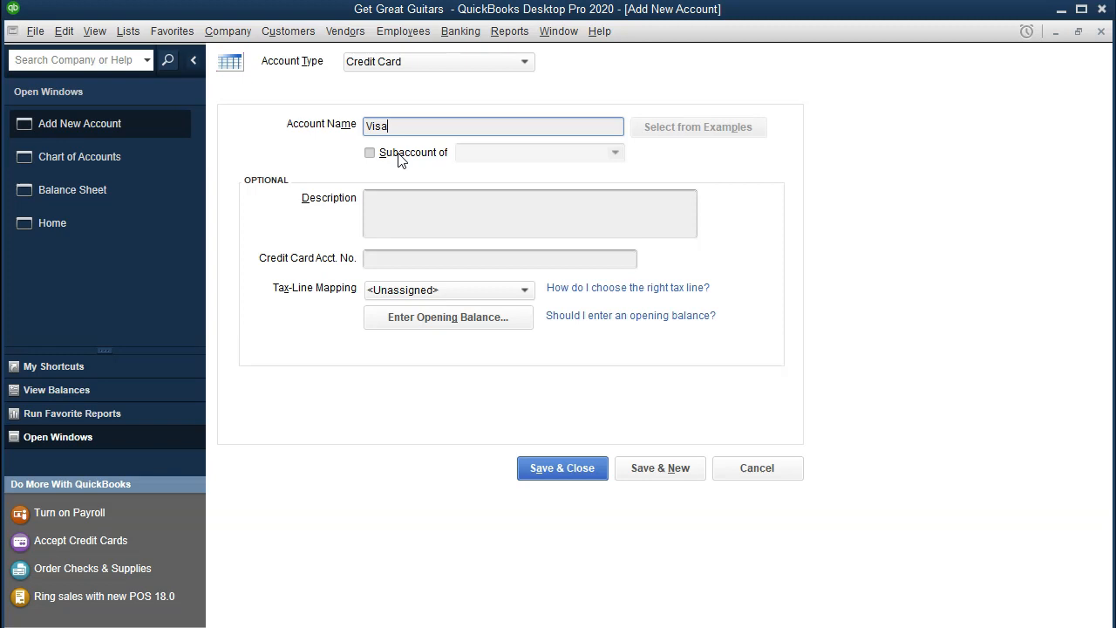
Enter the Visa account's opening balance with a statement ending balance of 1,000.00 and a statement ending date of 12/31/2019.
key(Tab)
key(Tab)
key(Tab)
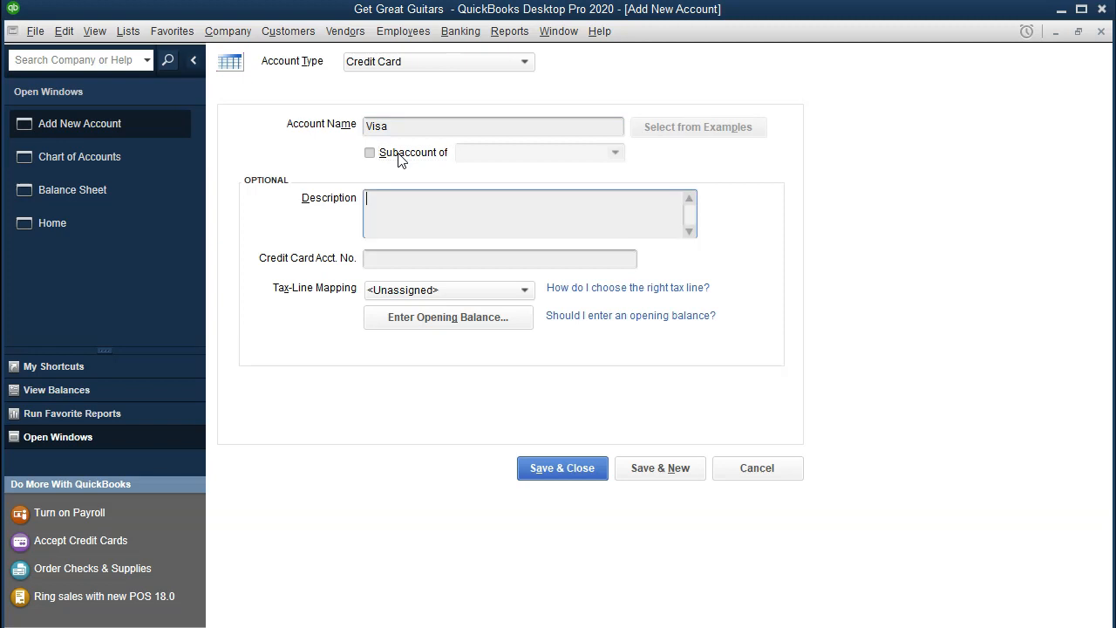
click(406, 280)
click(403, 320)
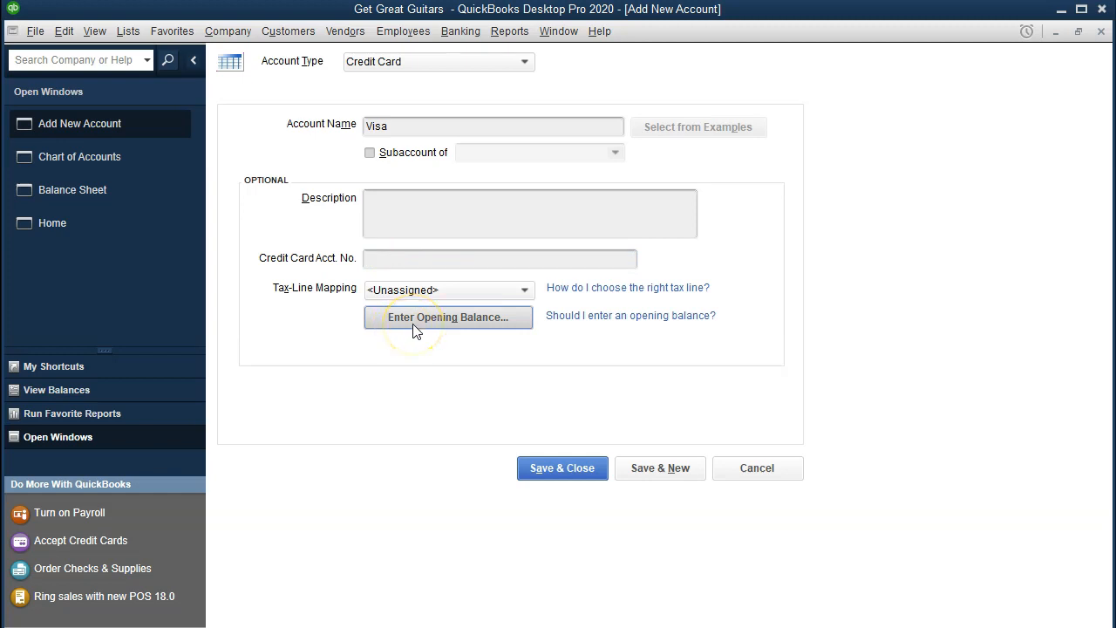
click(415, 326)
click(555, 273)
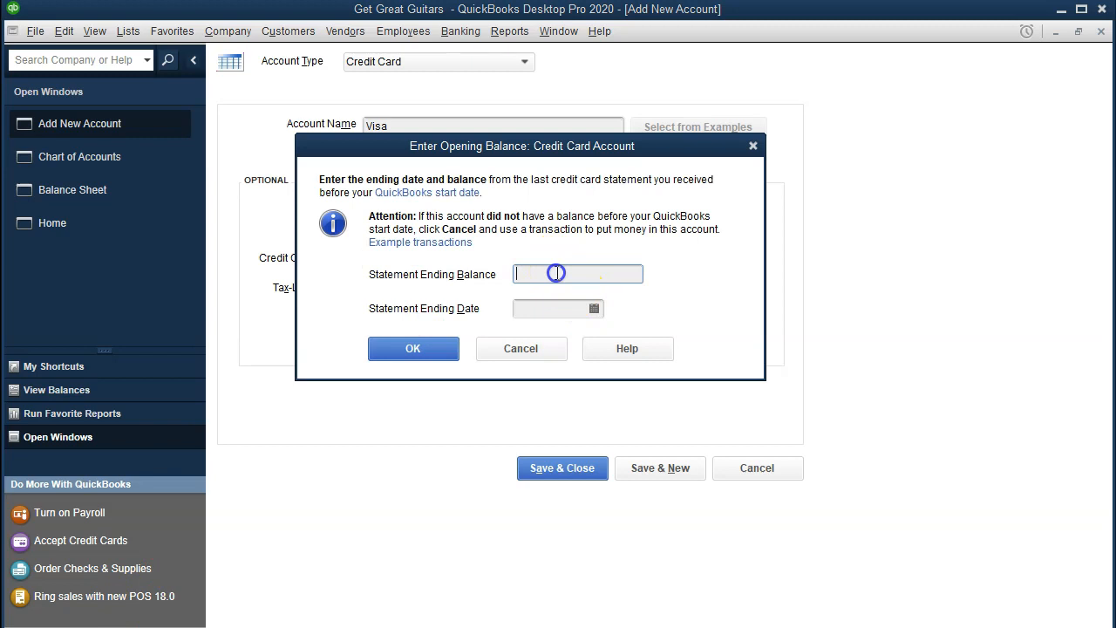
text(1,000)
key(Tab)
text(12/31/2019)
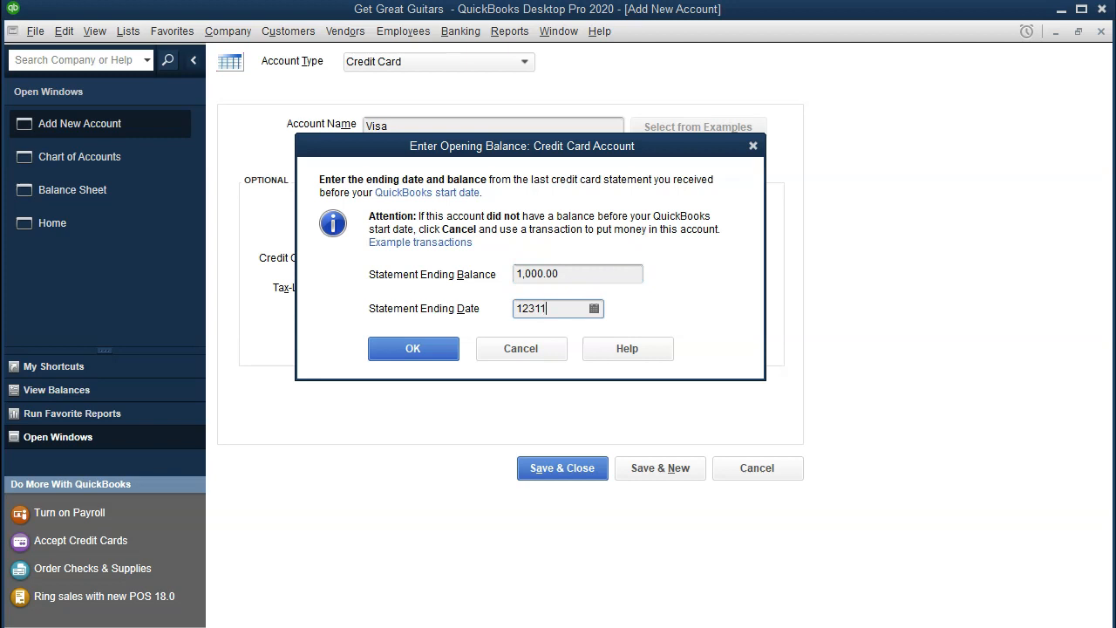
key(Tab)
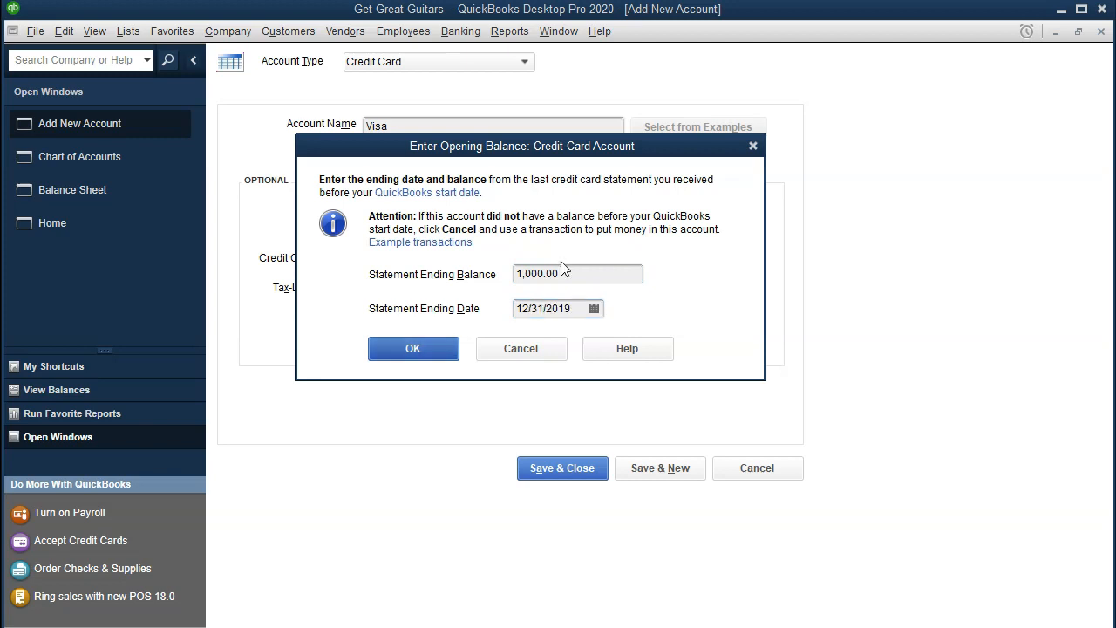
click(414, 357)
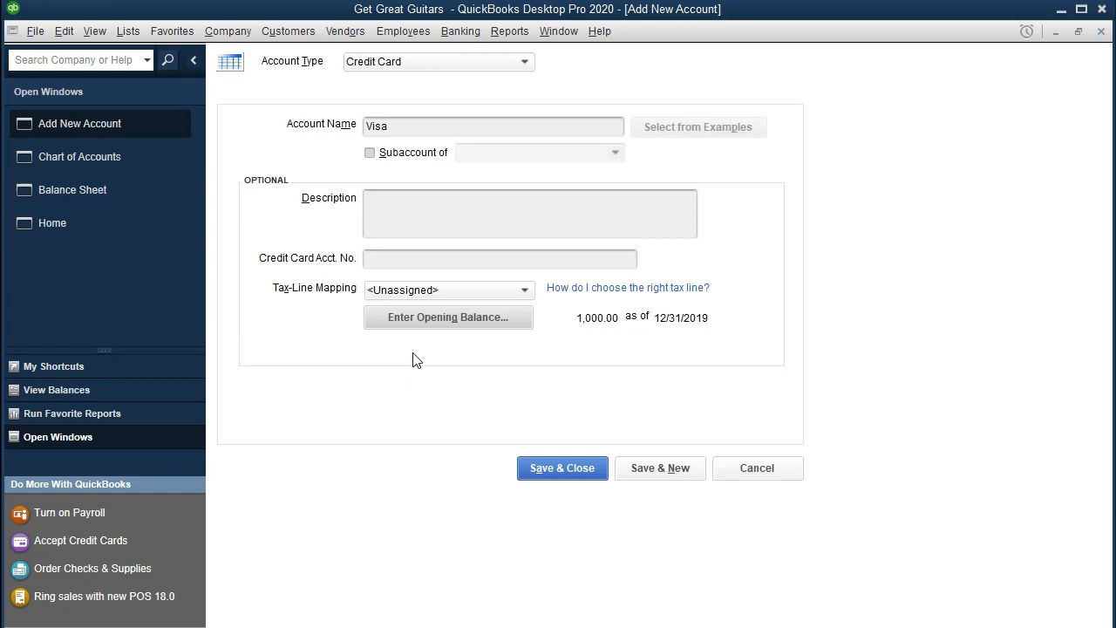
Save the new Visa account and dismiss the offer to set up bank feeds.
click(547, 473)
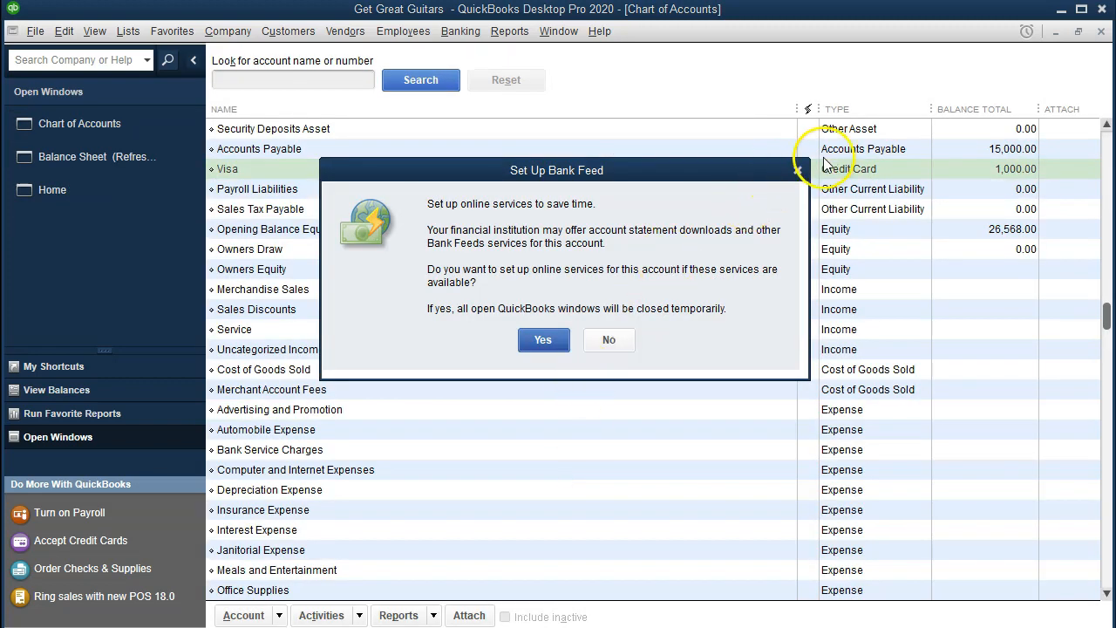
click(797, 170)
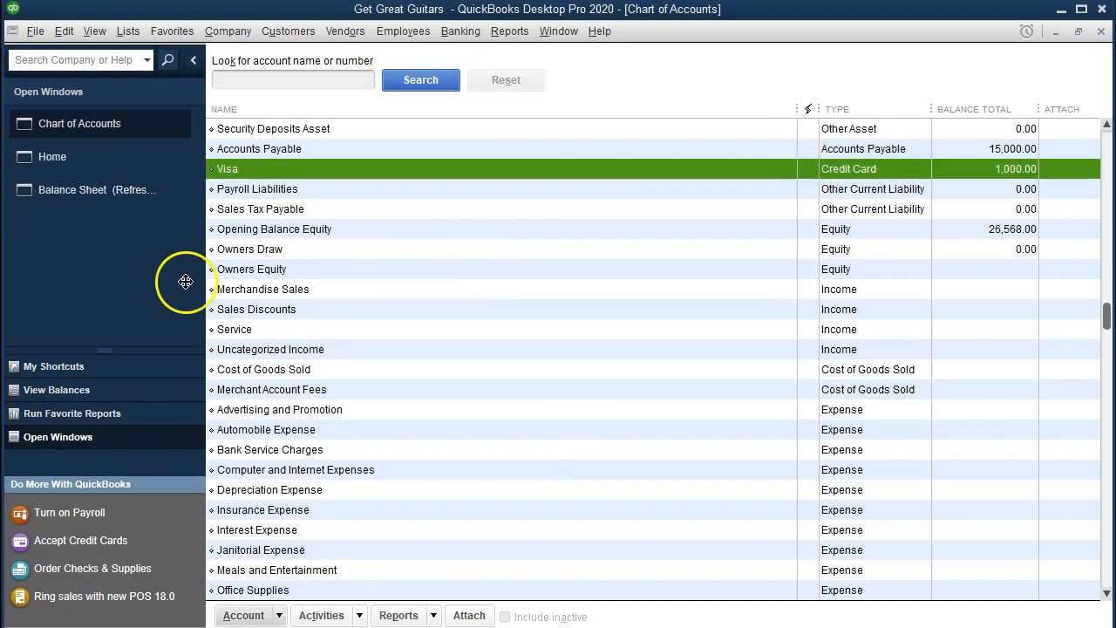
Return to the balance sheet, examine the Visa entry under Current Liabilities, and collapse the Credit Cards group.
click(71, 196)
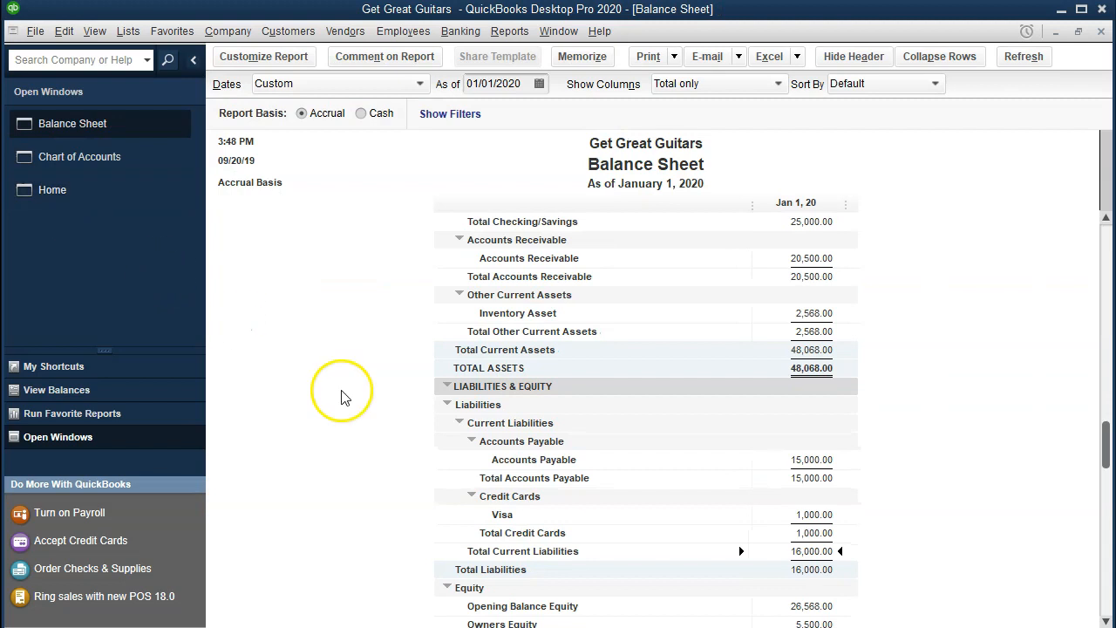
scroll(341, 393, down, 1)
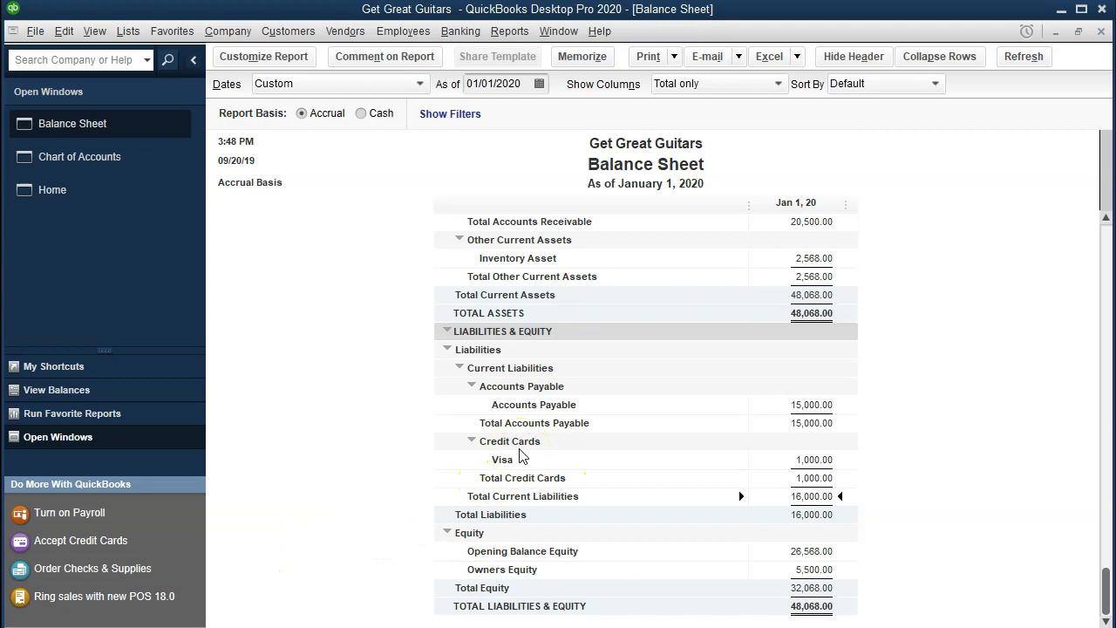
click(471, 442)
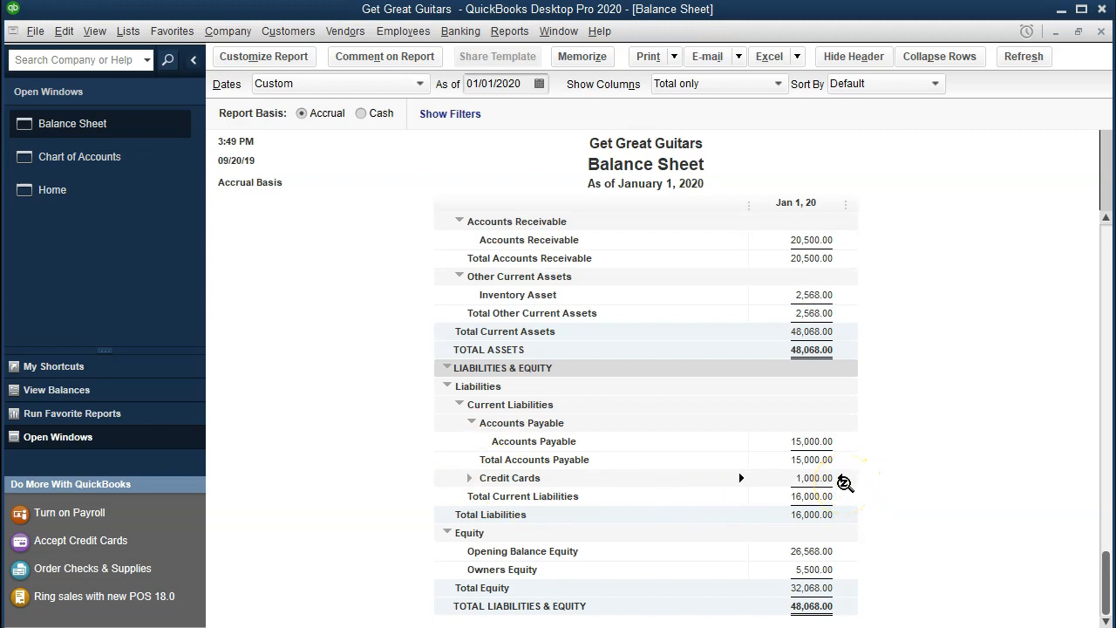
Expand the Credit Cards group, toggle the Checking/Savings group, and examine the balance sheet's assets, liabilities and equity.
click(469, 478)
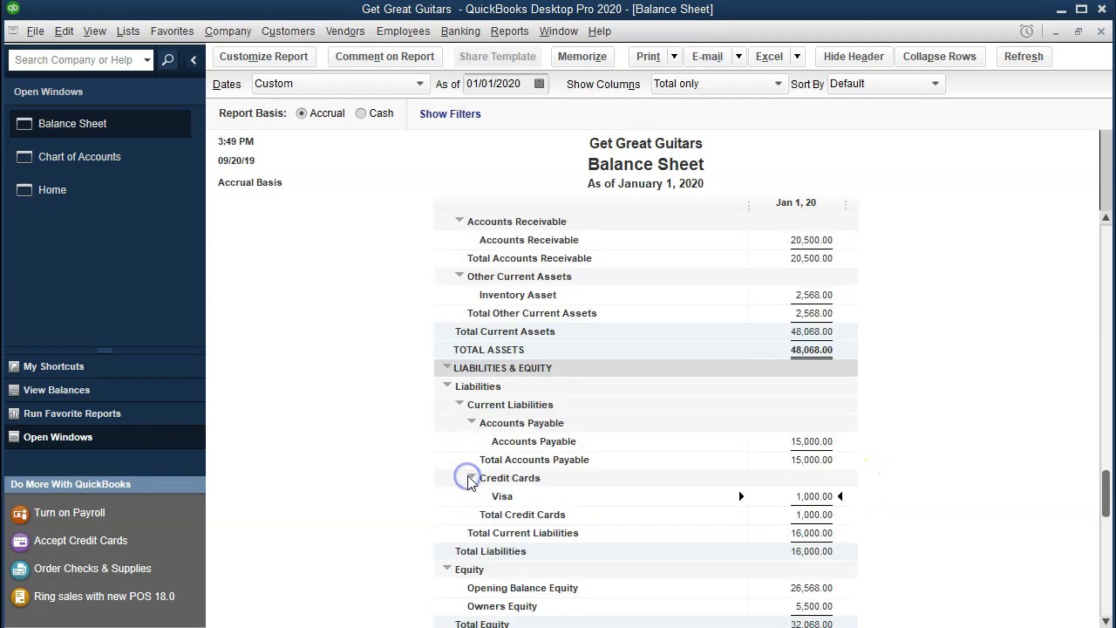
scroll(469, 390, up, 2)
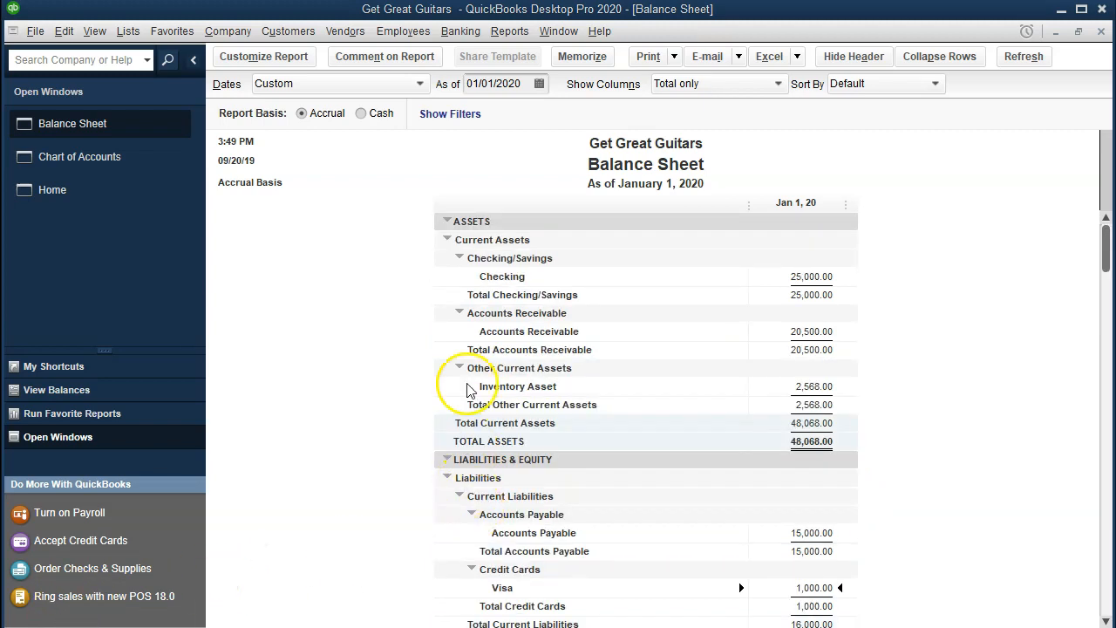
click(460, 260)
click(460, 259)
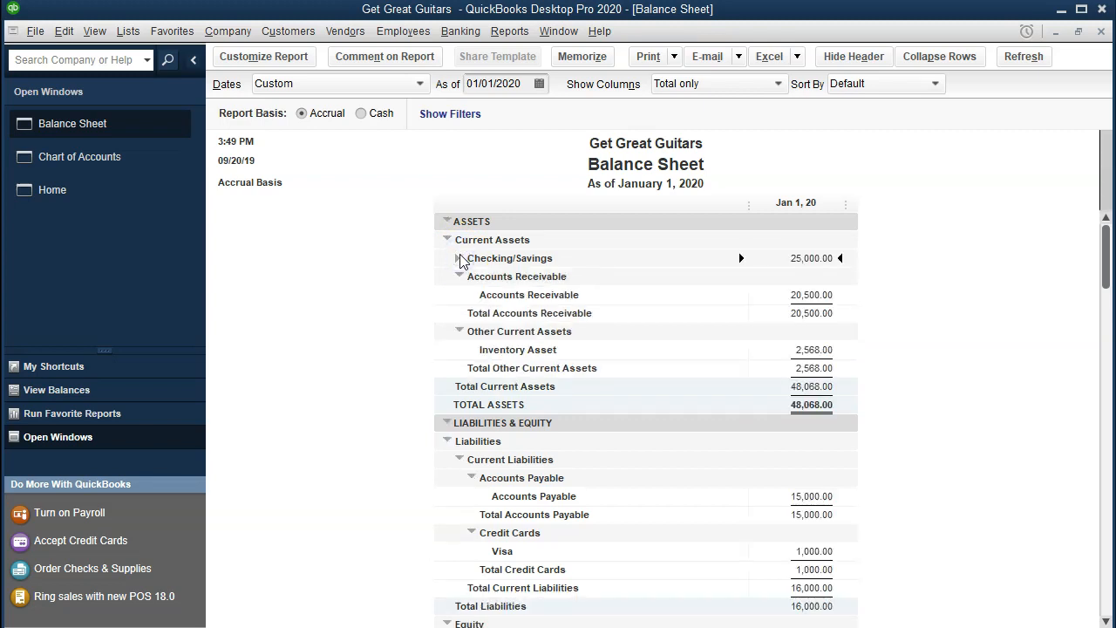
click(455, 259)
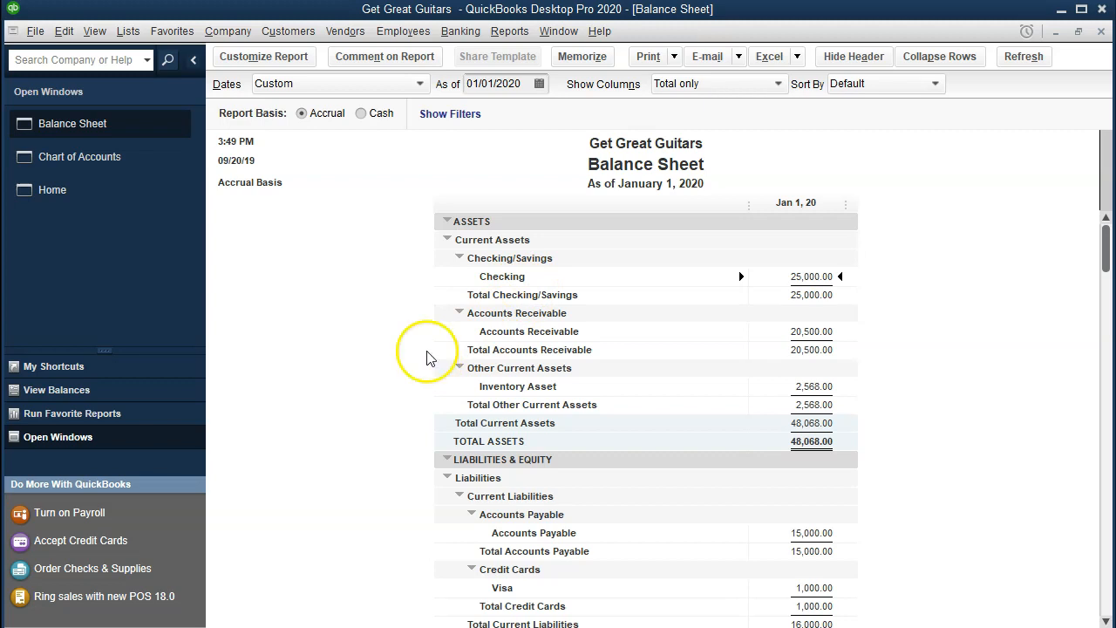
click(461, 260)
click(460, 260)
scroll(446, 349, down, 2)
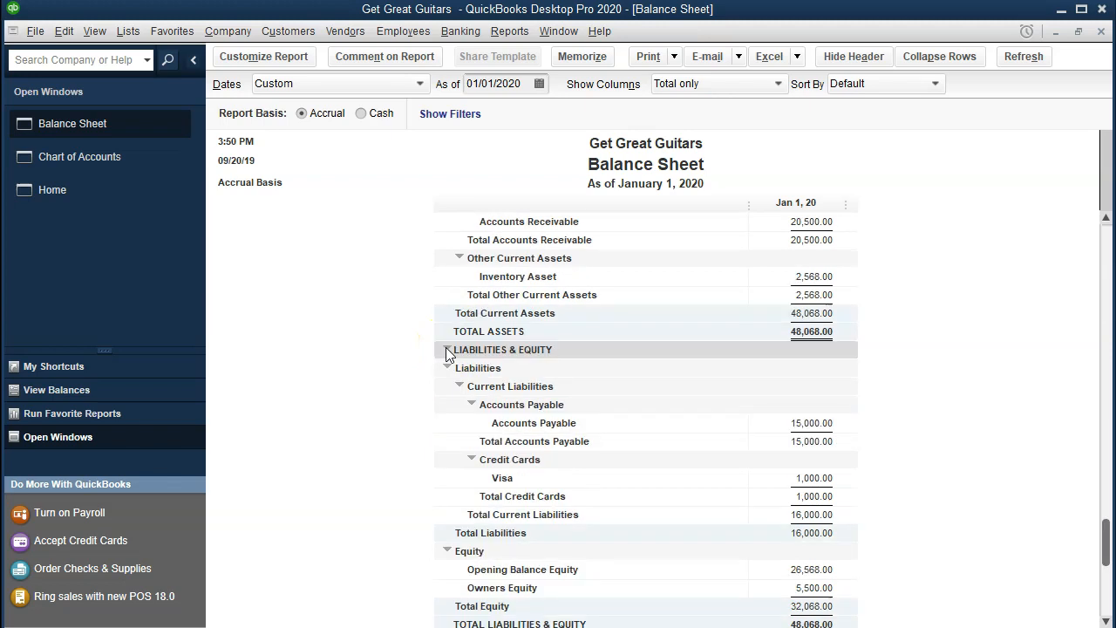
scroll(447, 352, down, 1)
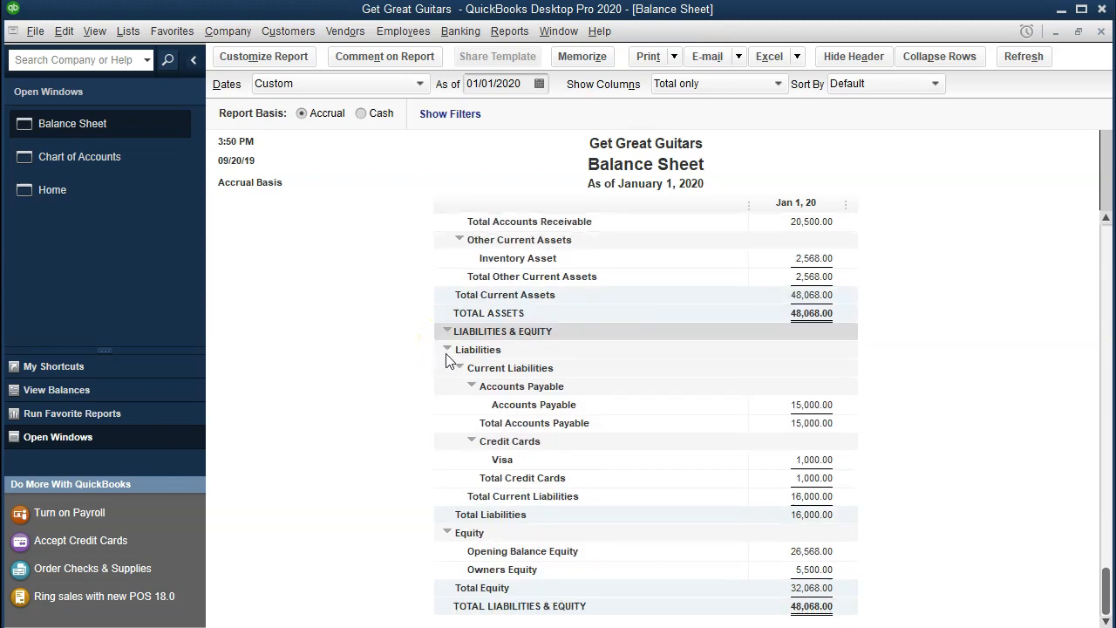
Open the transaction detail behind the Visa balance and set its start date to 12/31/2019.
double_click(798, 458)
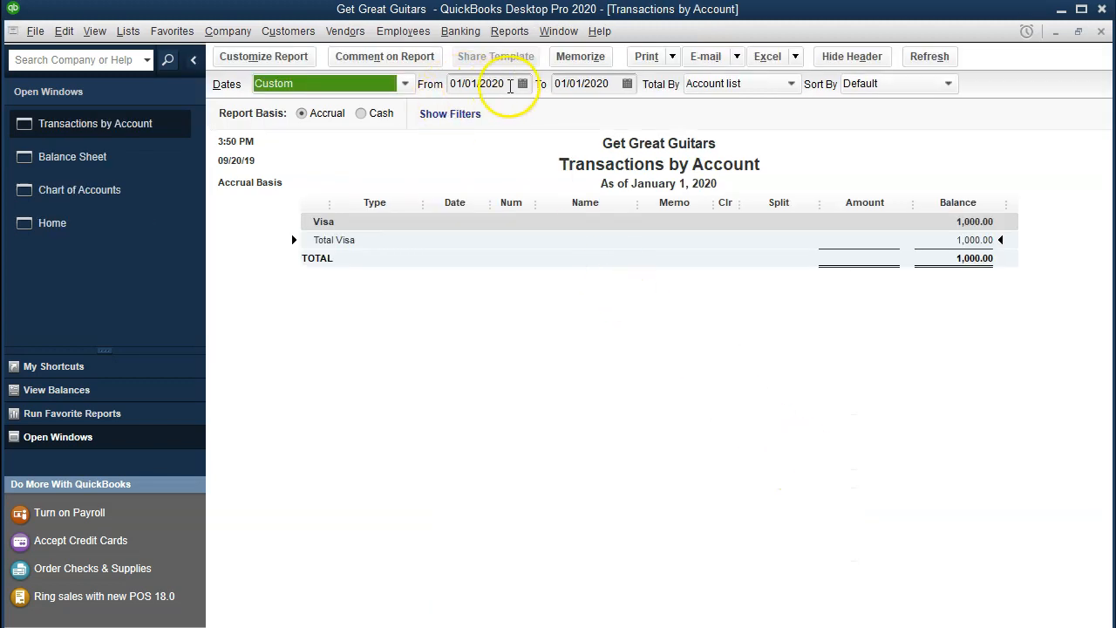
click(476, 84)
key(minus)
key(Tab)
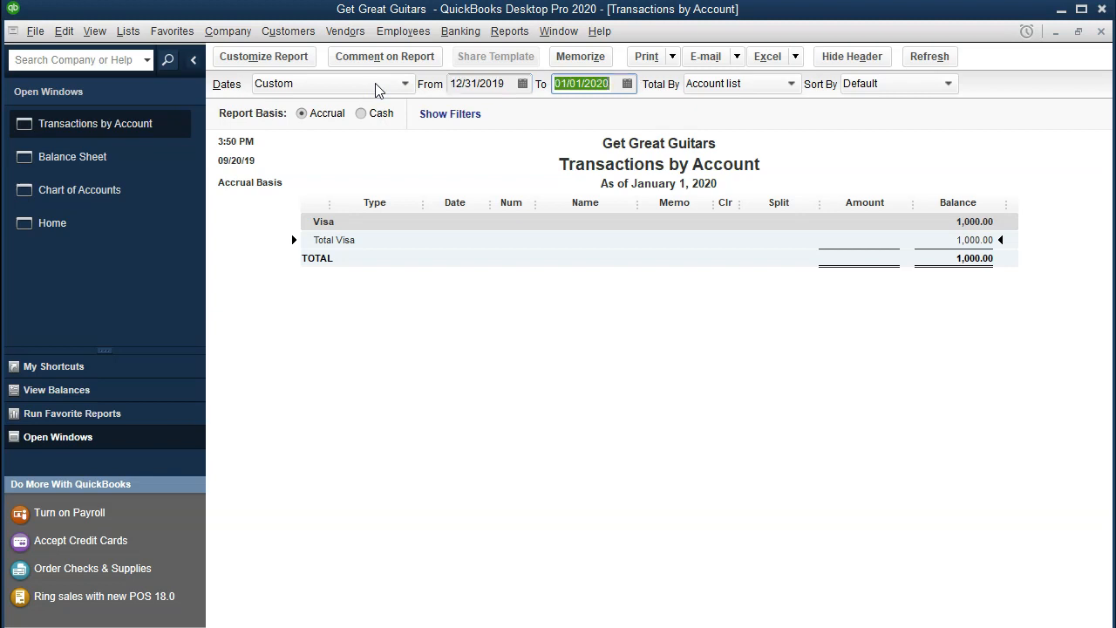
key(Tab)
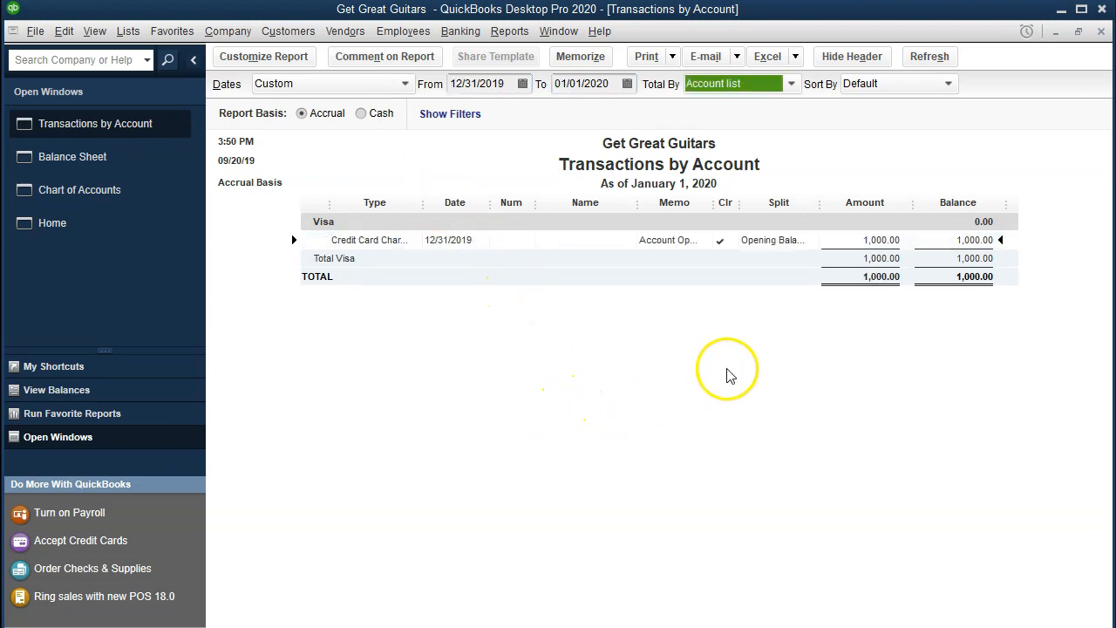
Examine the Visa opening balance charge, then close it and the transaction report without memorizing the report.
click(862, 244)
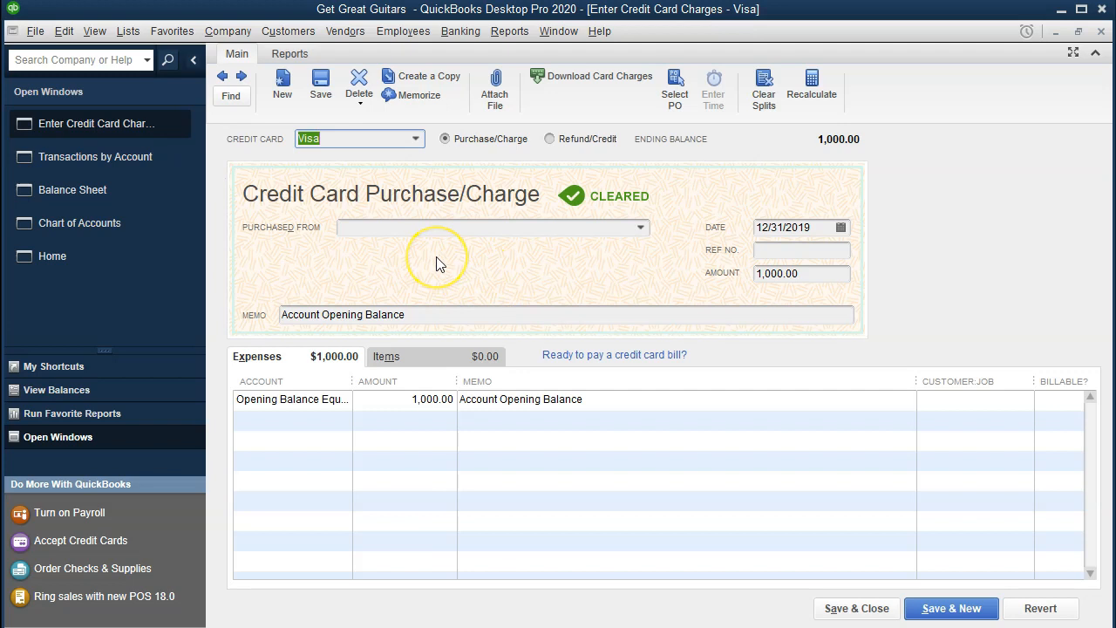
click(1101, 33)
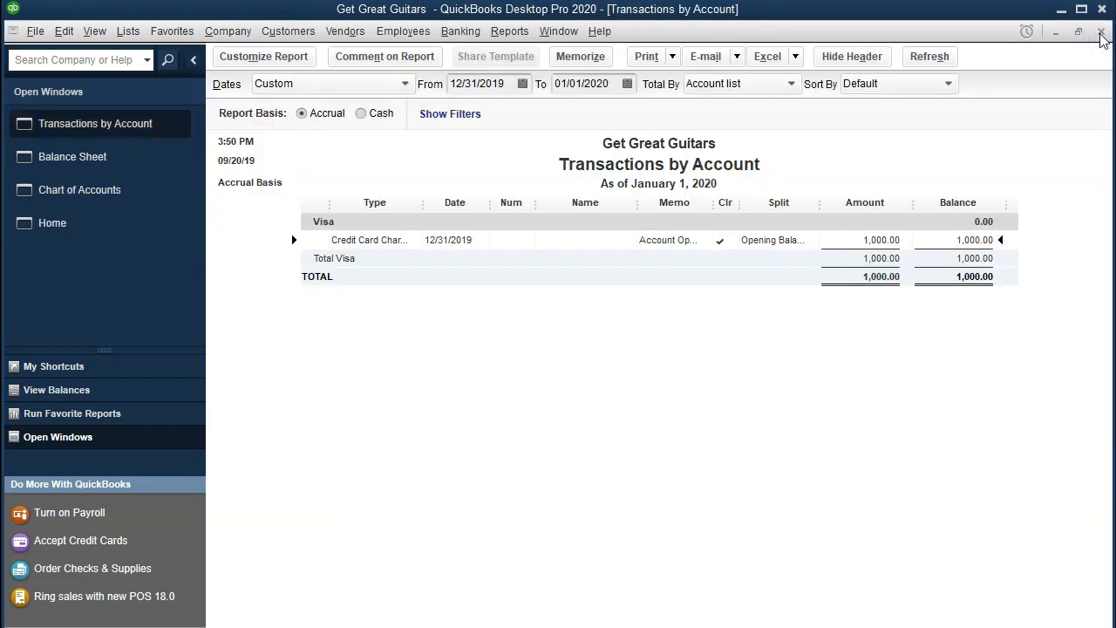
click(1100, 32)
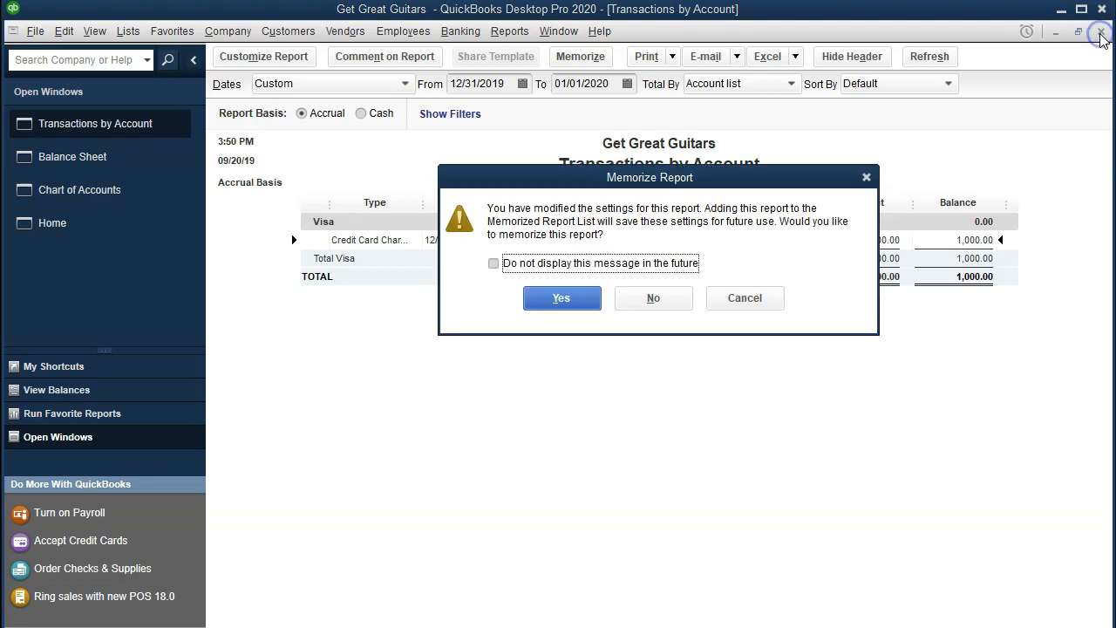
click(683, 300)
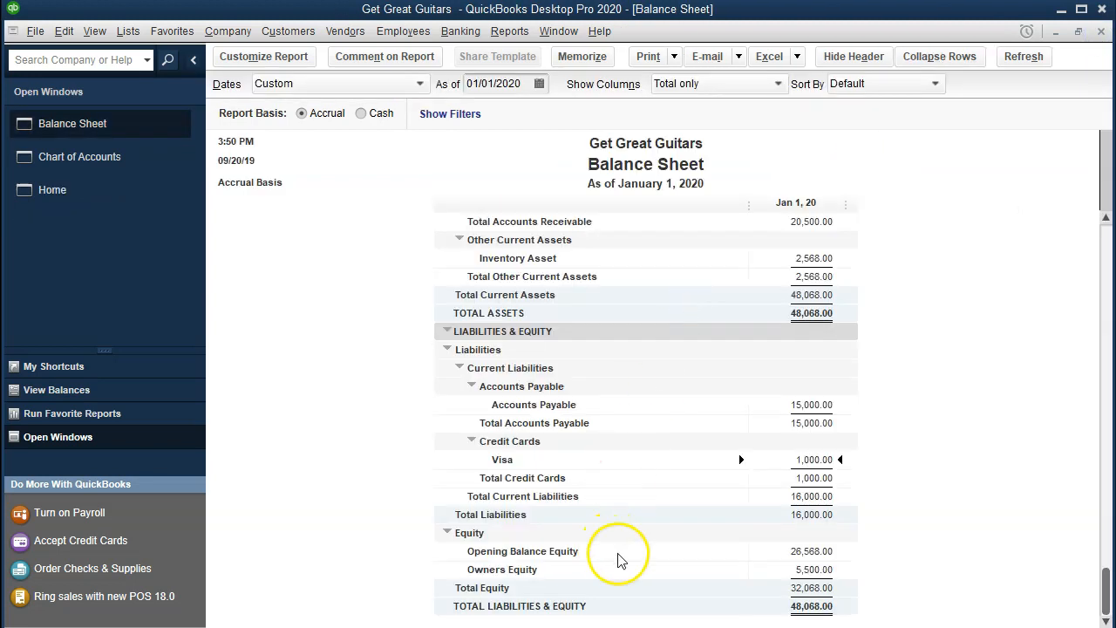
Examine the Opening Balance Equity transactions from 01/01/2019 and close the report without memorizing it.
double_click(801, 548)
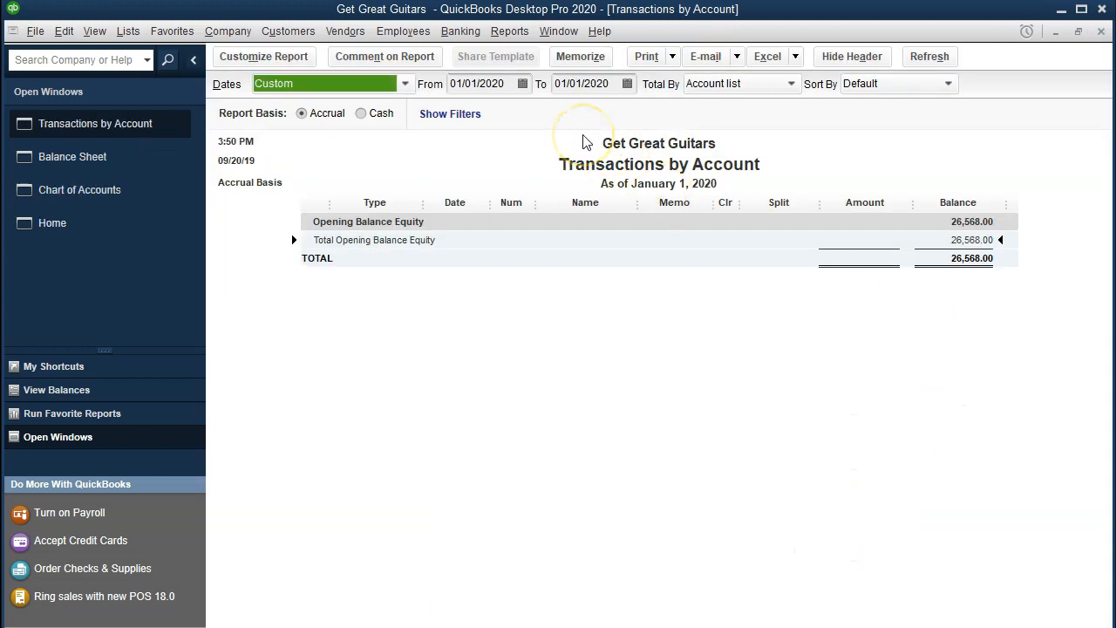
key(Tab)
text(010119)
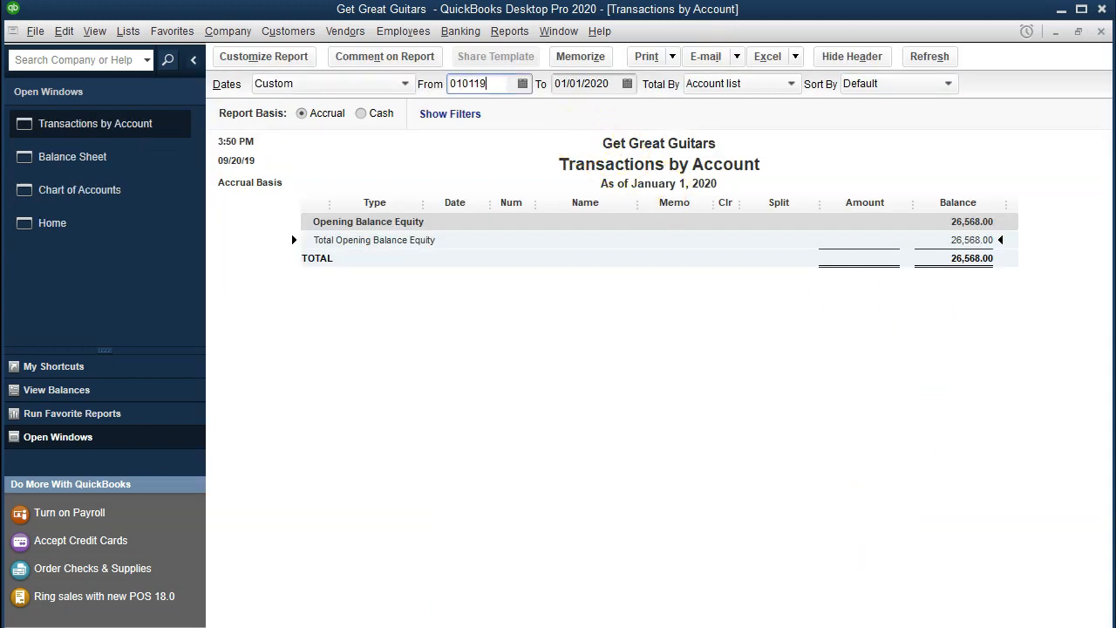
key(Tab)
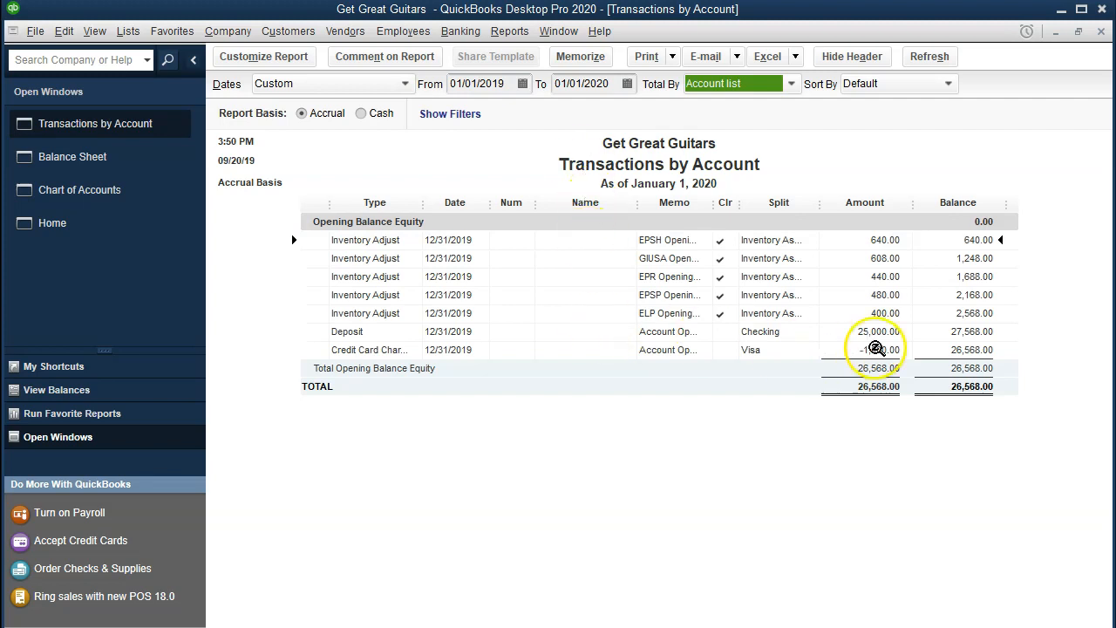
click(875, 349)
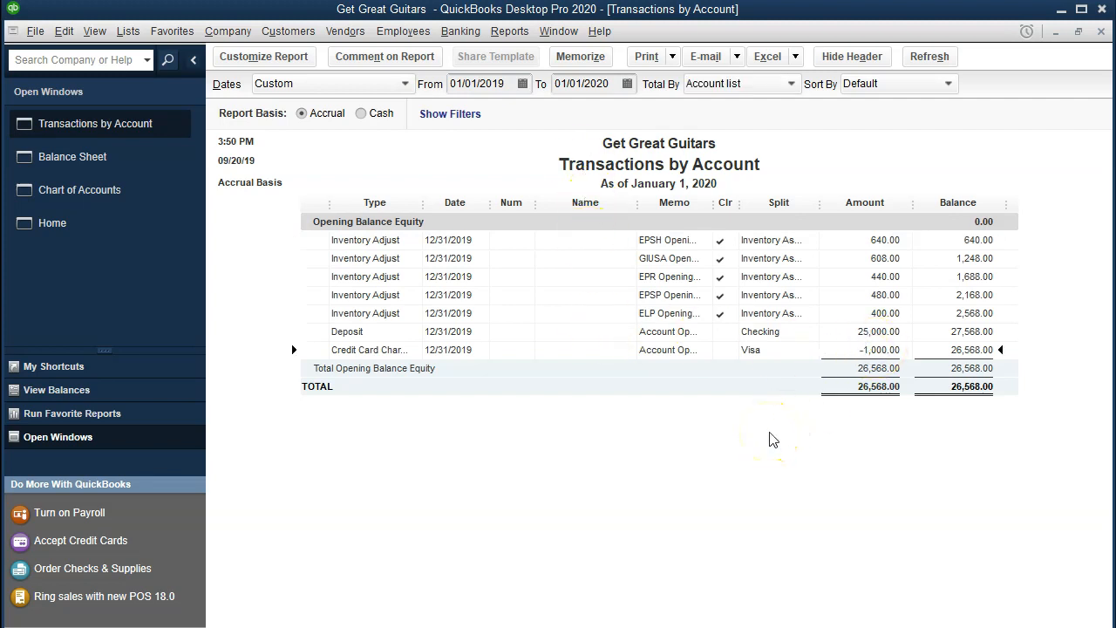
click(1099, 32)
click(716, 367)
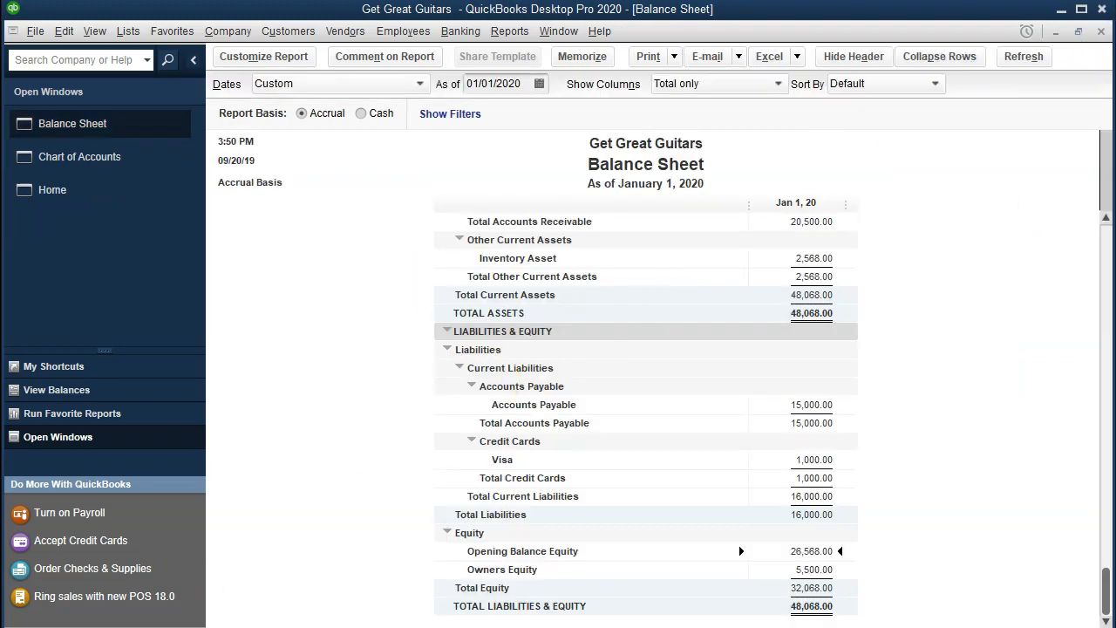
Start a new Long Term Liability account from the chart of accounts and name it Loan Payable.
click(108, 167)
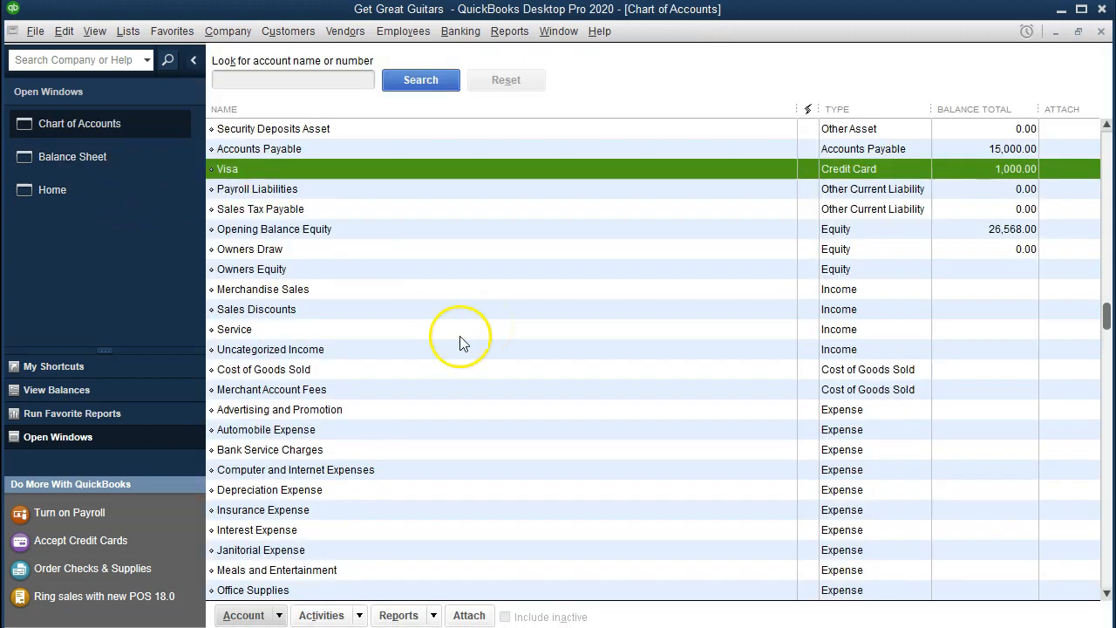
click(279, 615)
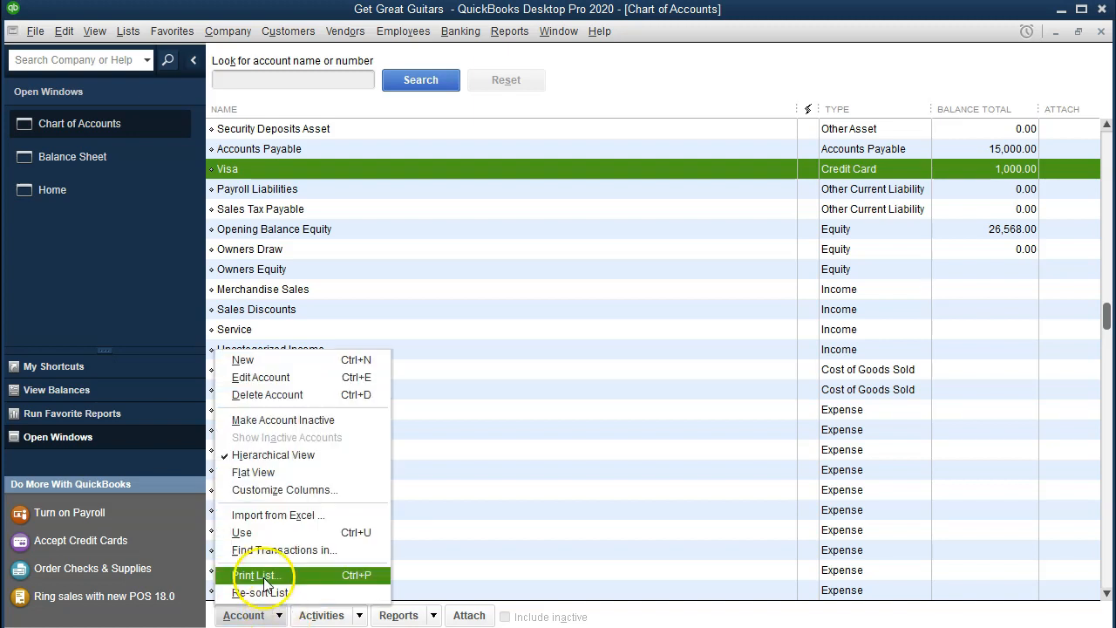
click(244, 360)
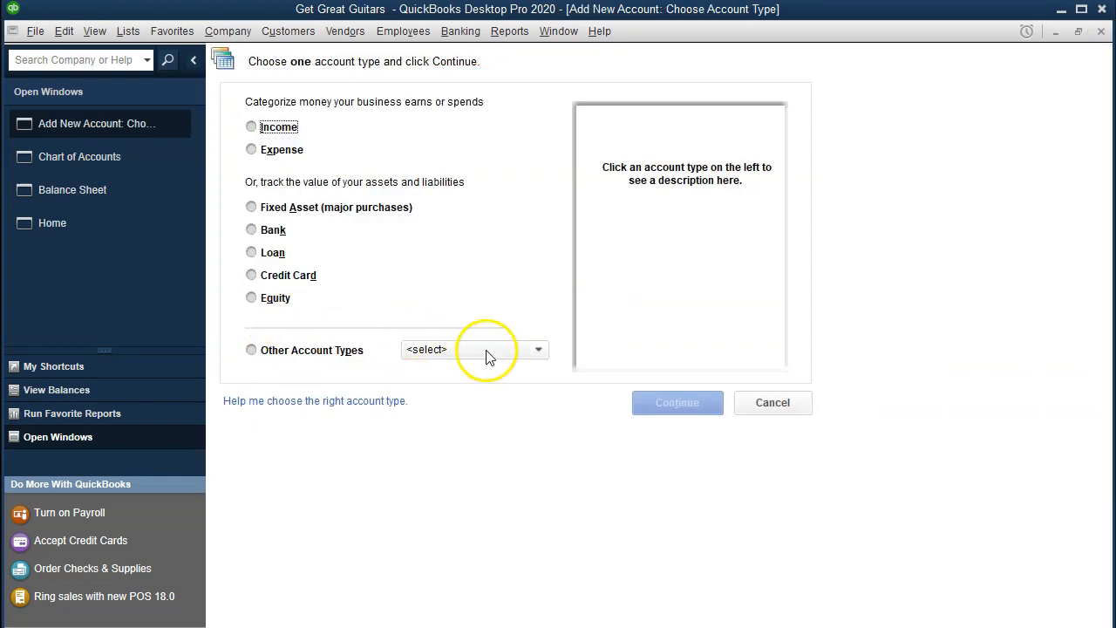
click(258, 252)
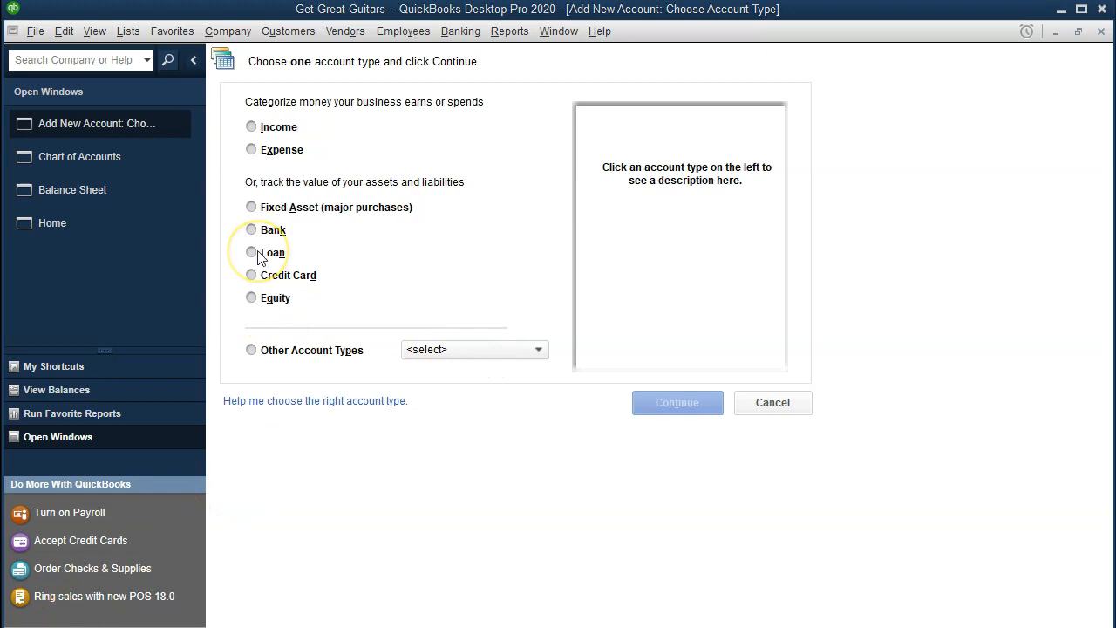
click(528, 348)
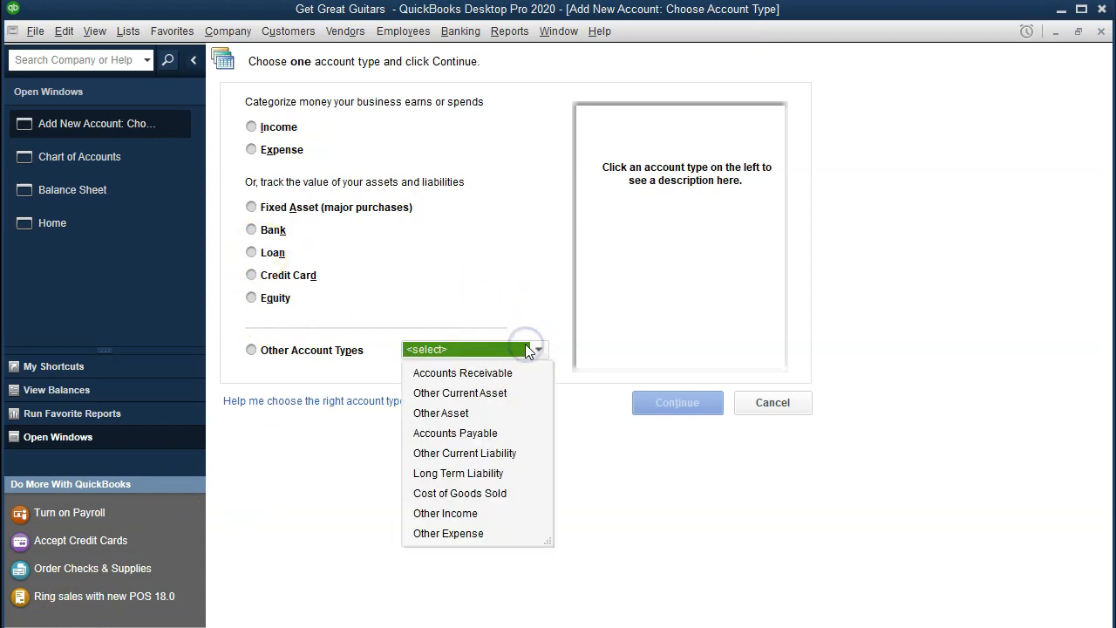
click(476, 478)
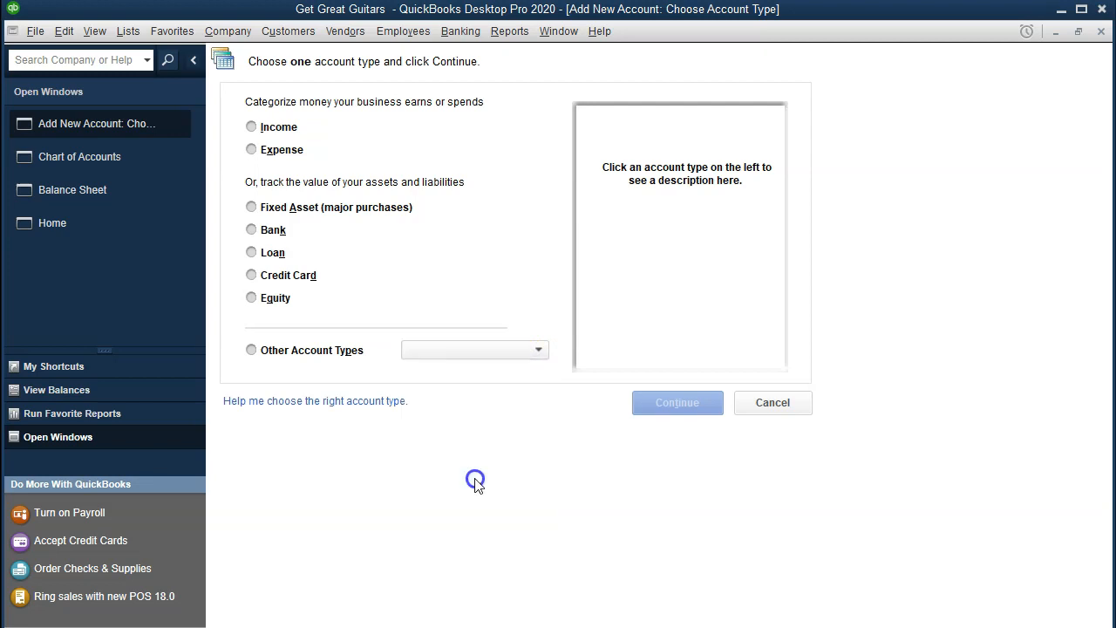
click(654, 409)
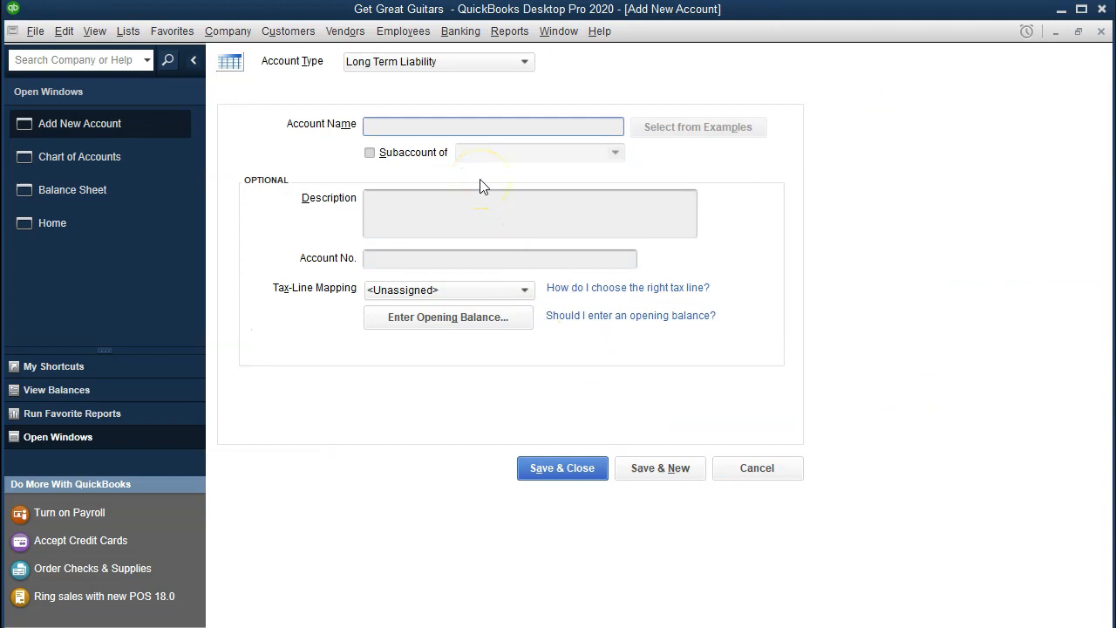
text(Loan Payable)
key(Tab)
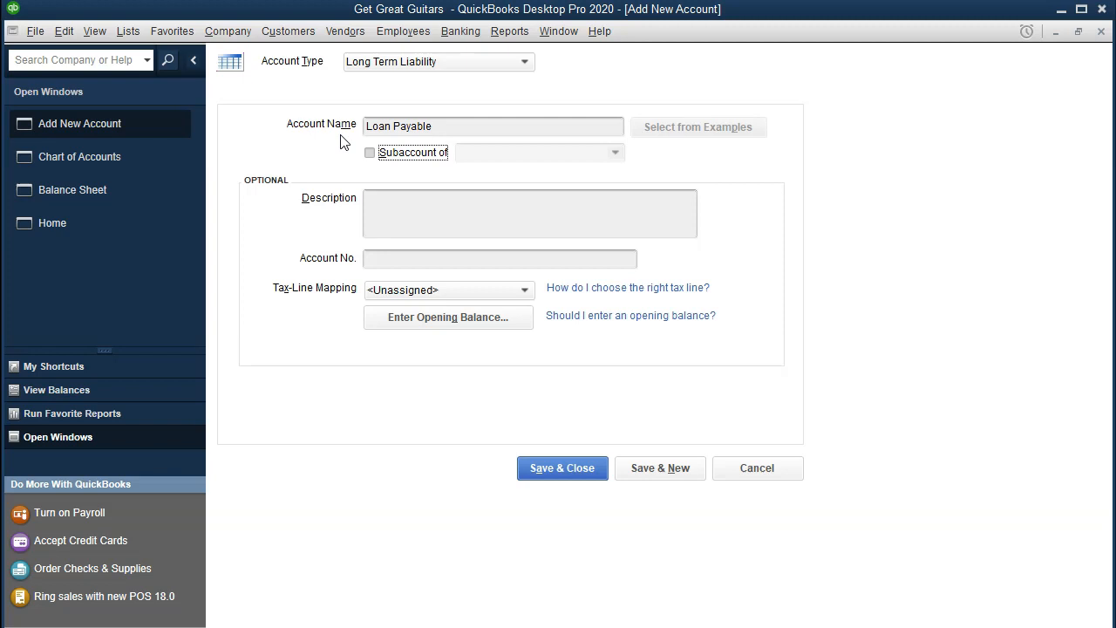
click(469, 123)
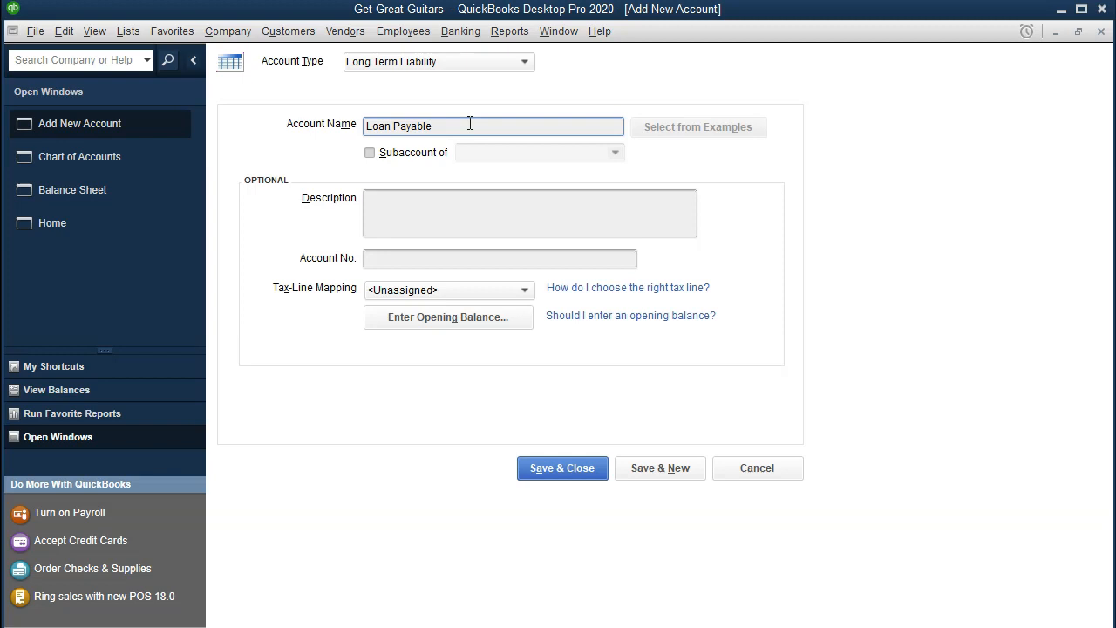
click(470, 123)
Enter an opening balance of 22,000.00 as of 12/31/2019 for the Loan Payable account and save the account.
click(436, 327)
text(22,000)
key(Tab)
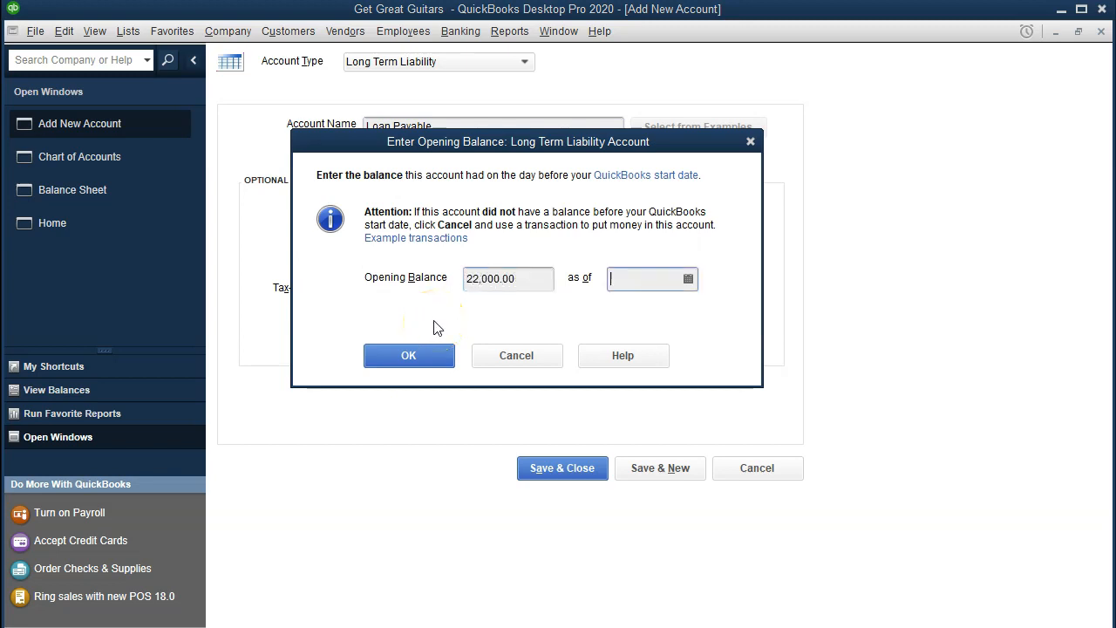
text(12/31/201)
text(9)
key(Tab)
click(403, 355)
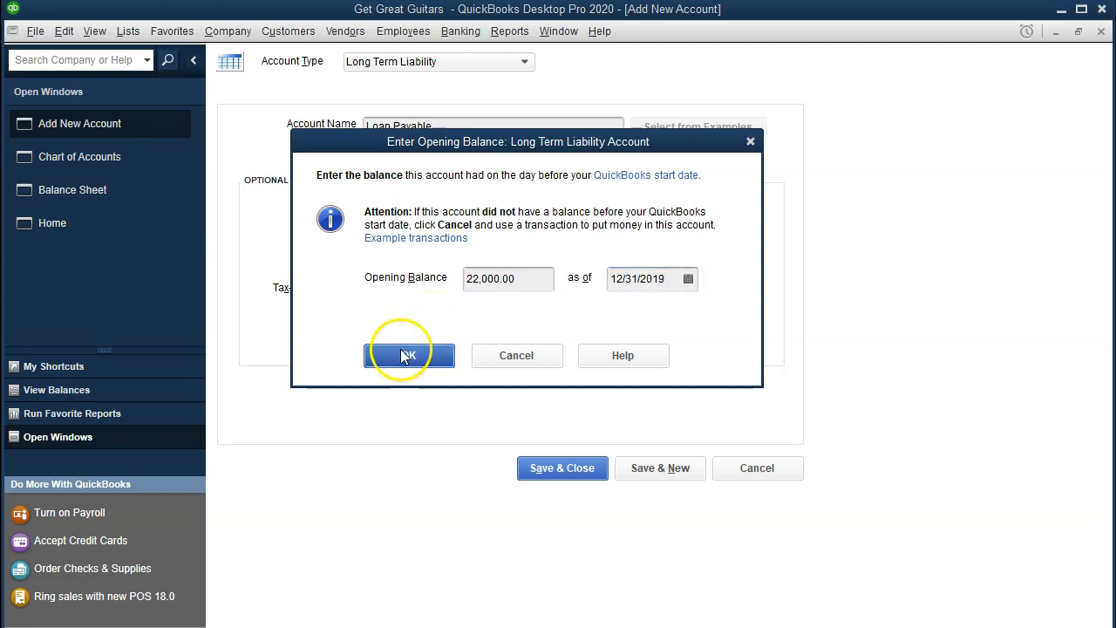
click(528, 476)
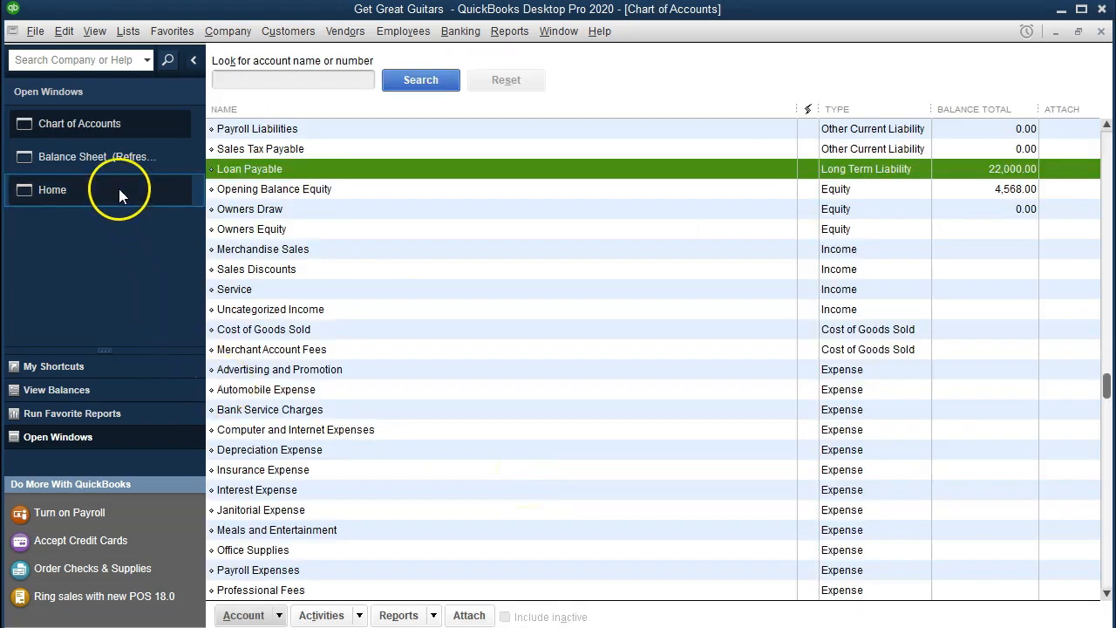
From the balance sheet, open the Loan Payable transaction detail starting 01/01/2019 and inspect its opening balance entry in the register.
click(113, 167)
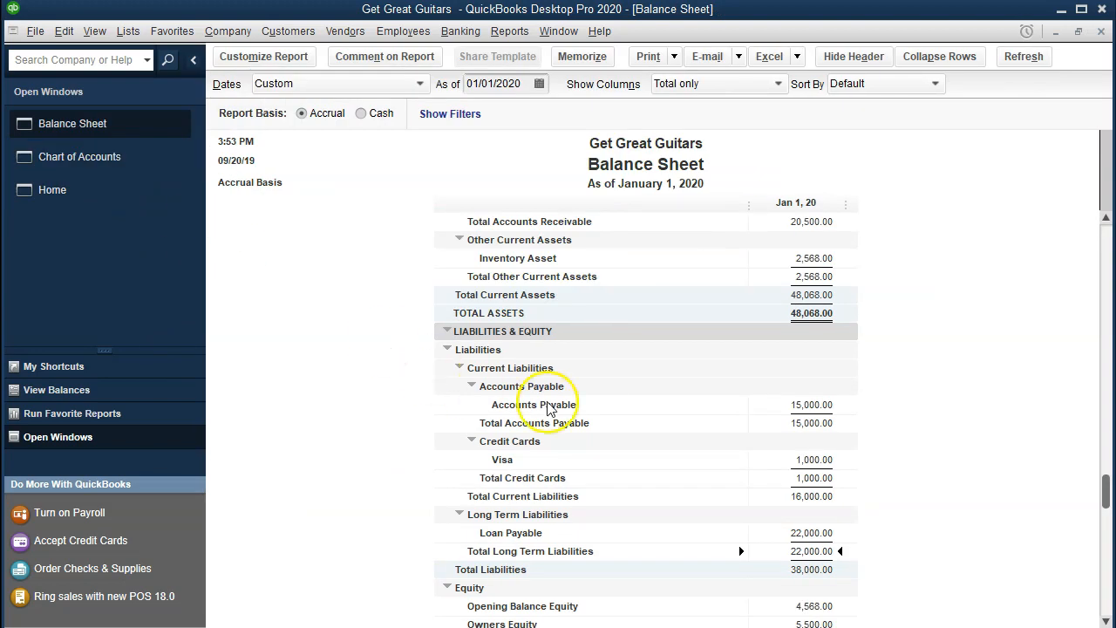
scroll(794, 536, down, 1)
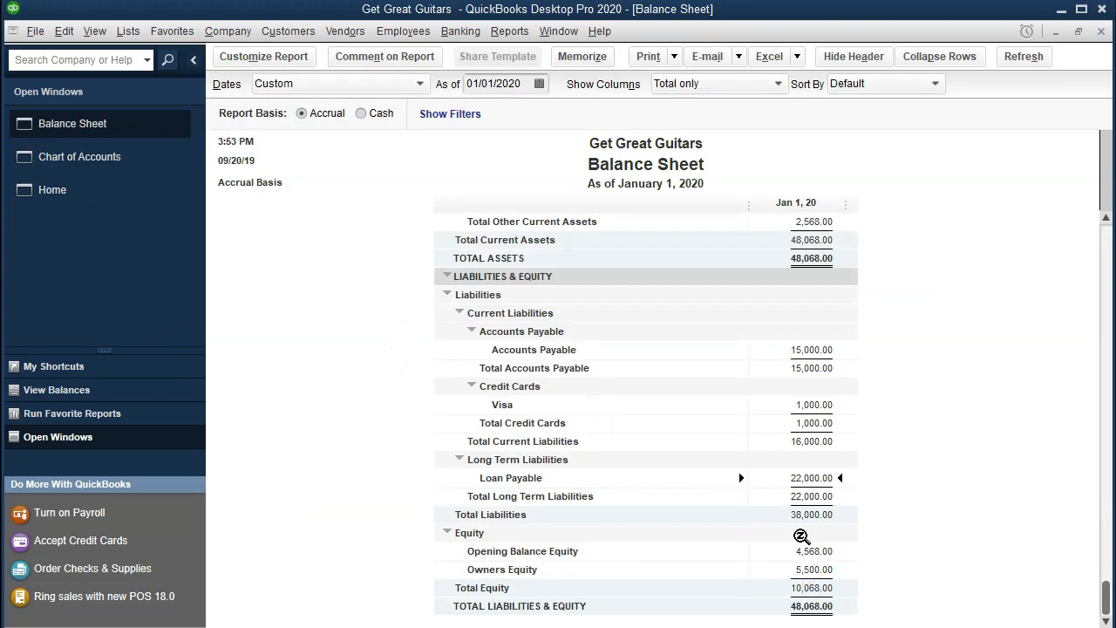
double_click(809, 479)
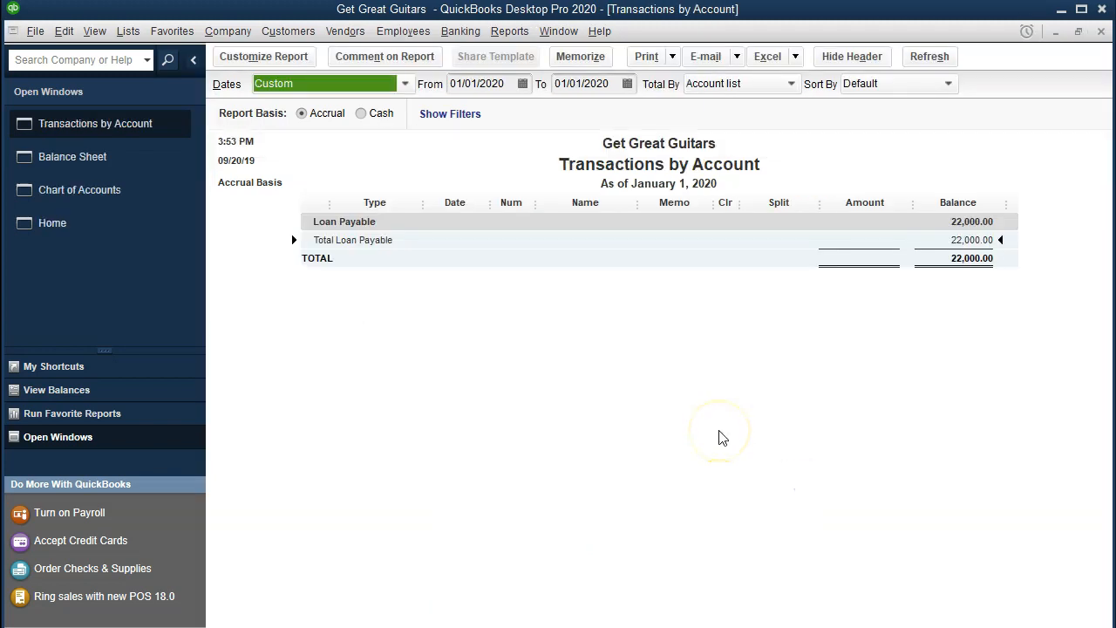
key(Tab)
text(01012019)
key(Tab)
key(Tab)
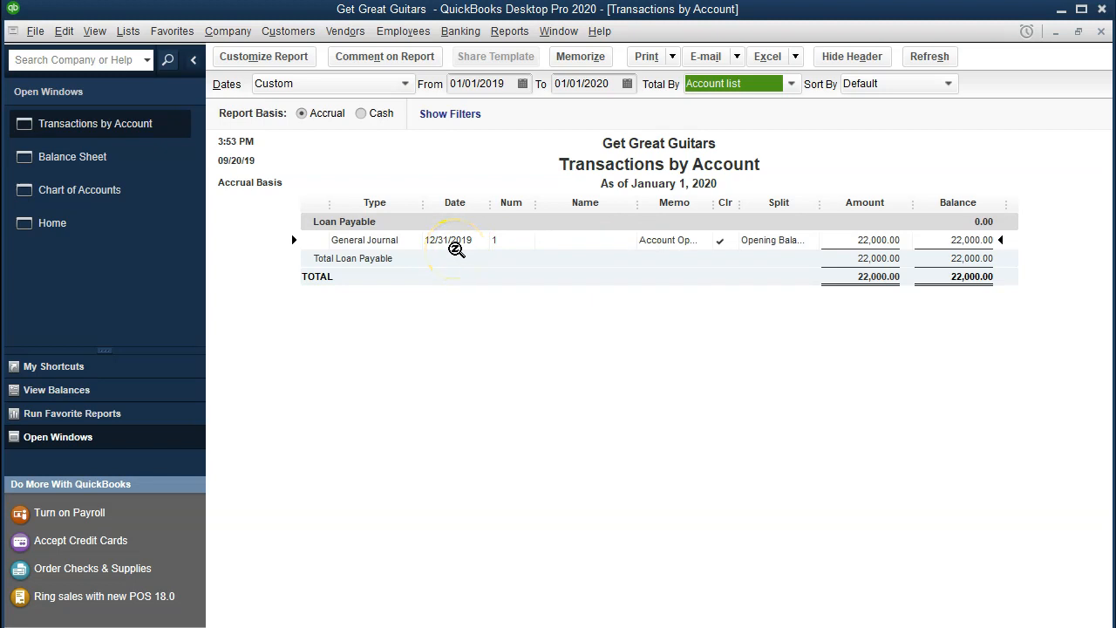
double_click(871, 242)
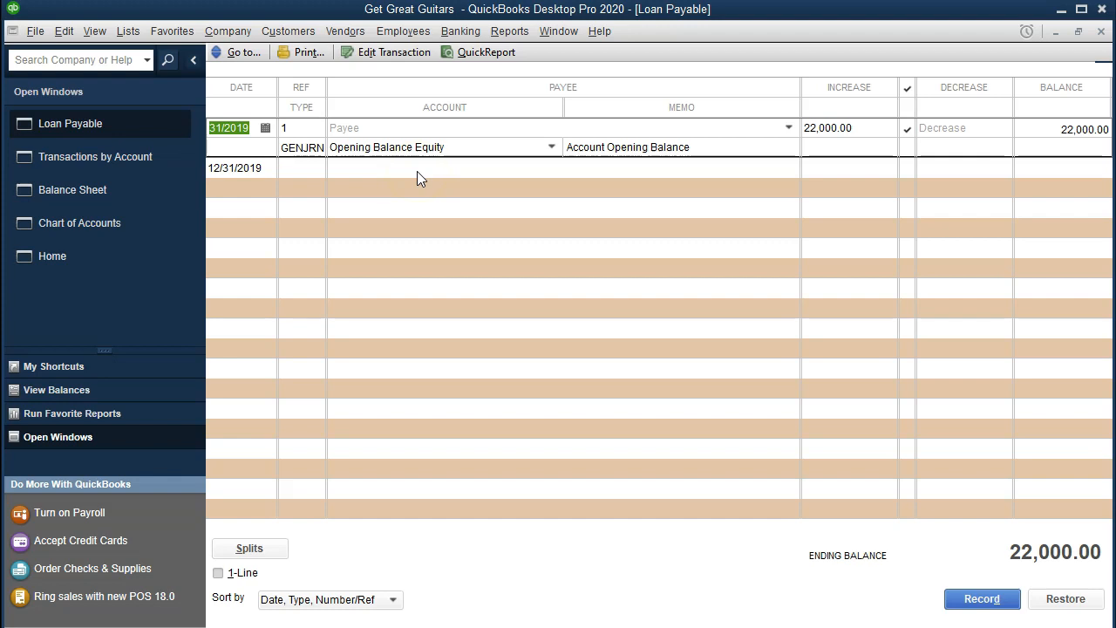
Examine the journal entry behind the Loan Payable opening balance and return to the balance sheet without memorizing the transaction report.
click(307, 149)
double_click(309, 150)
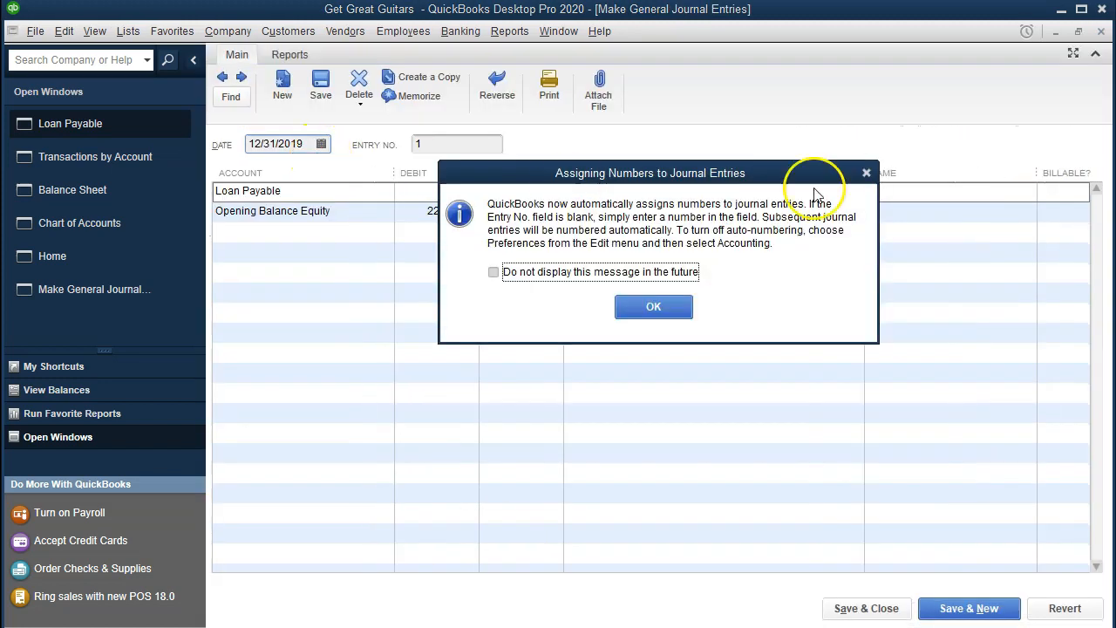
click(867, 173)
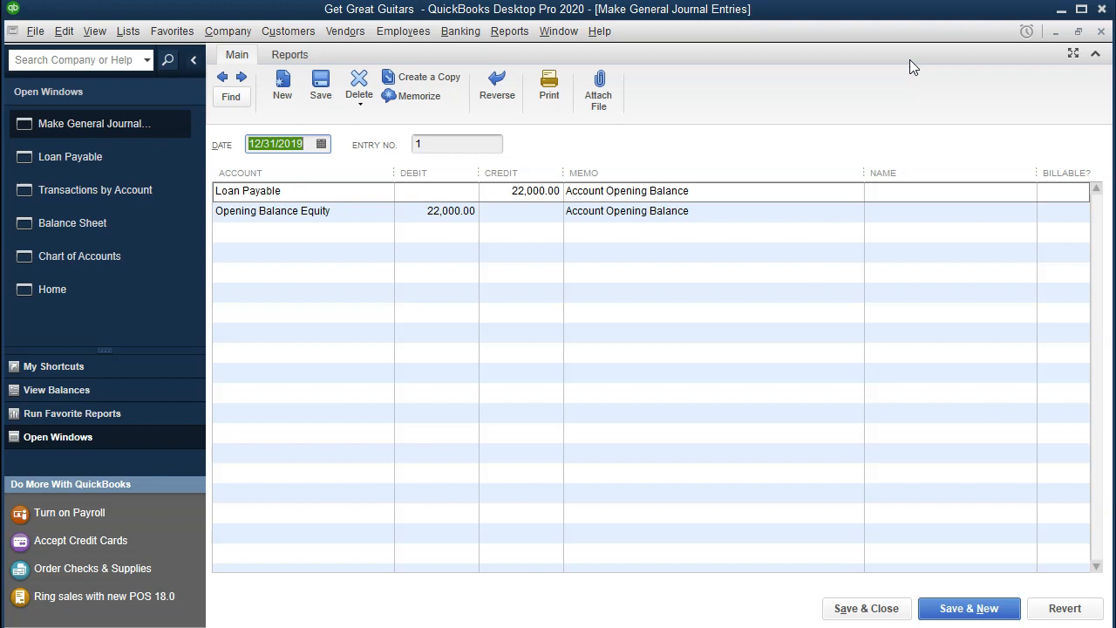
click(1101, 31)
click(1102, 32)
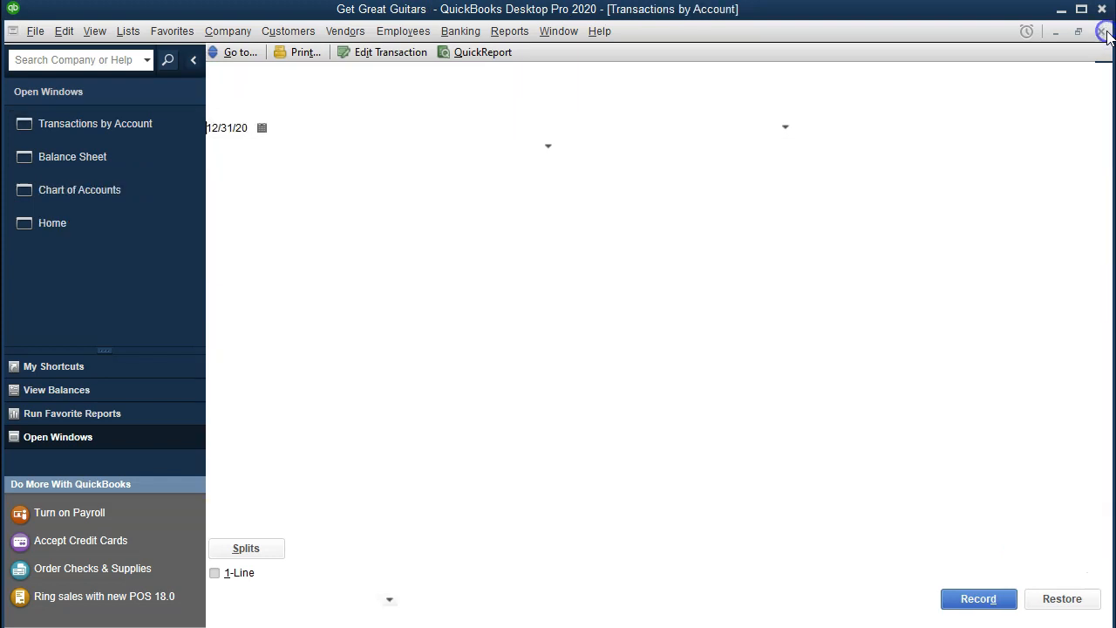
click(1102, 31)
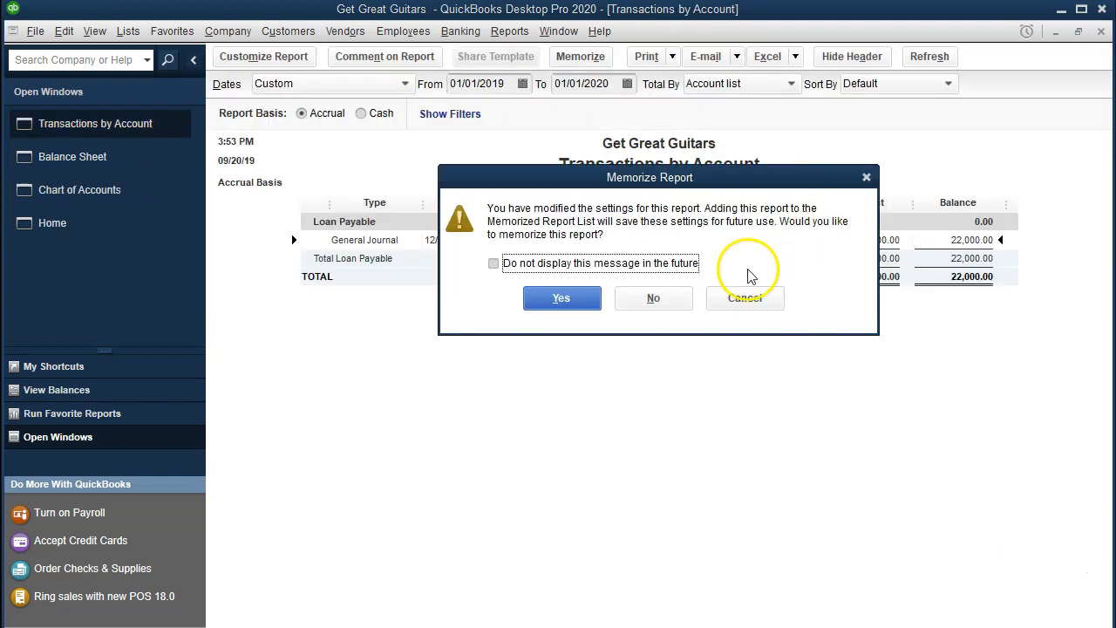
click(643, 298)
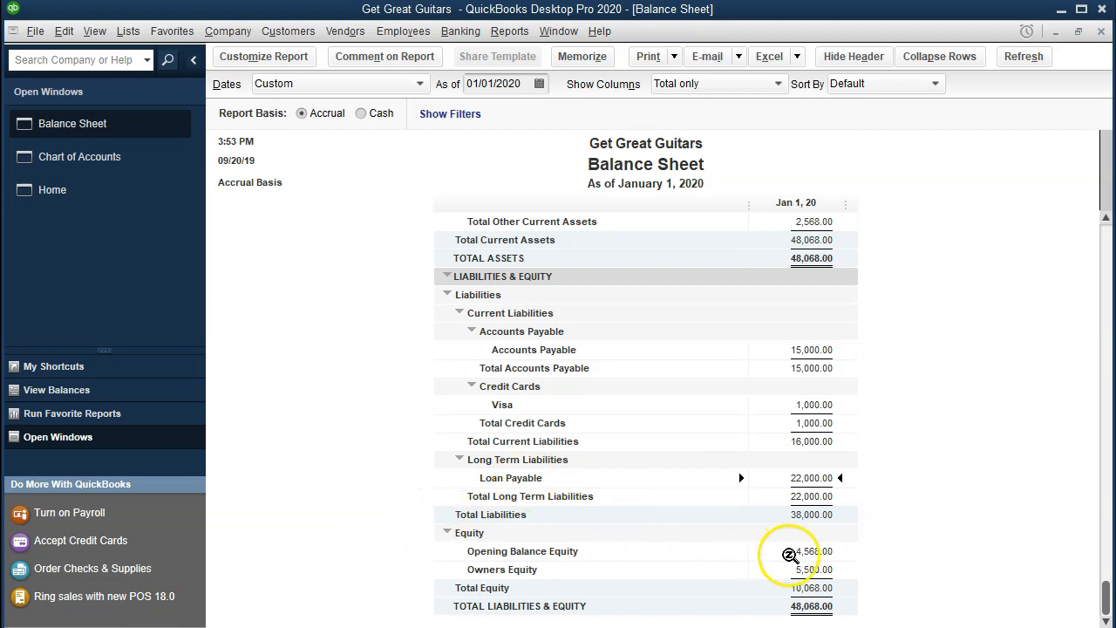
Review the Opening Balance Equity transactions from 01/01/2019, close the report without memorizing it, and check the balance sheet's assets.
double_click(806, 551)
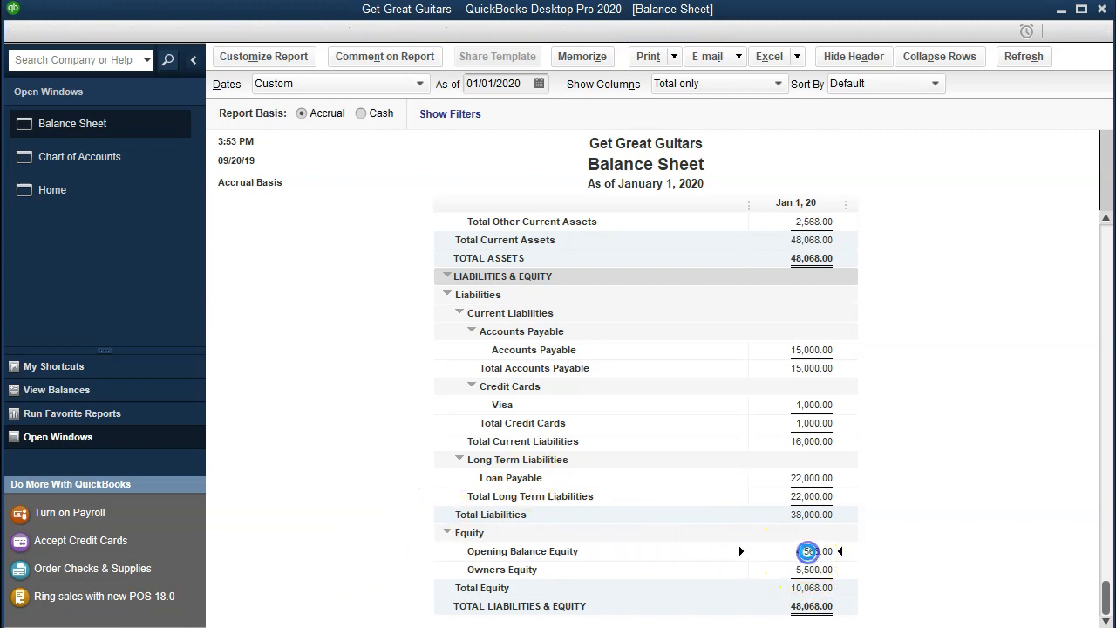
key(Tab)
text(010119)
key(Tab)
key(Tab)
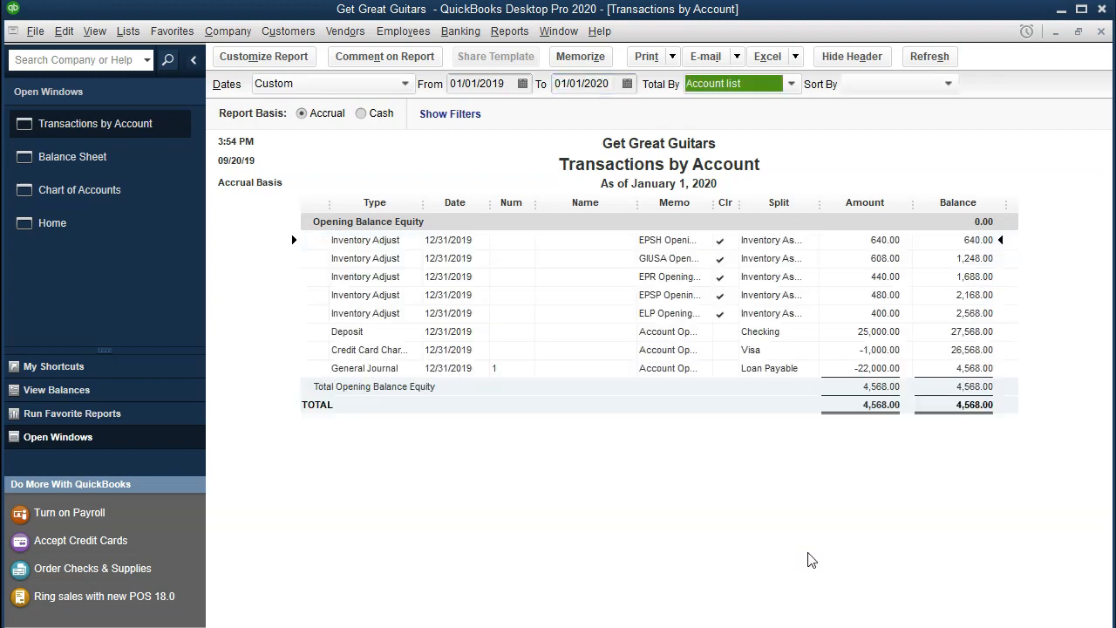
click(868, 368)
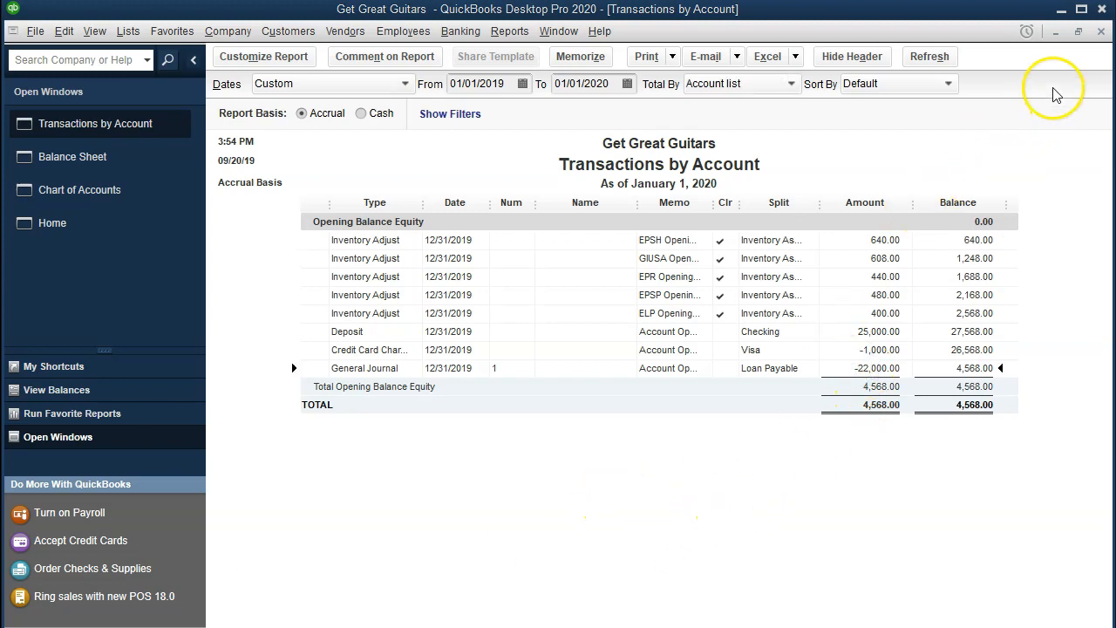
click(1101, 31)
click(653, 298)
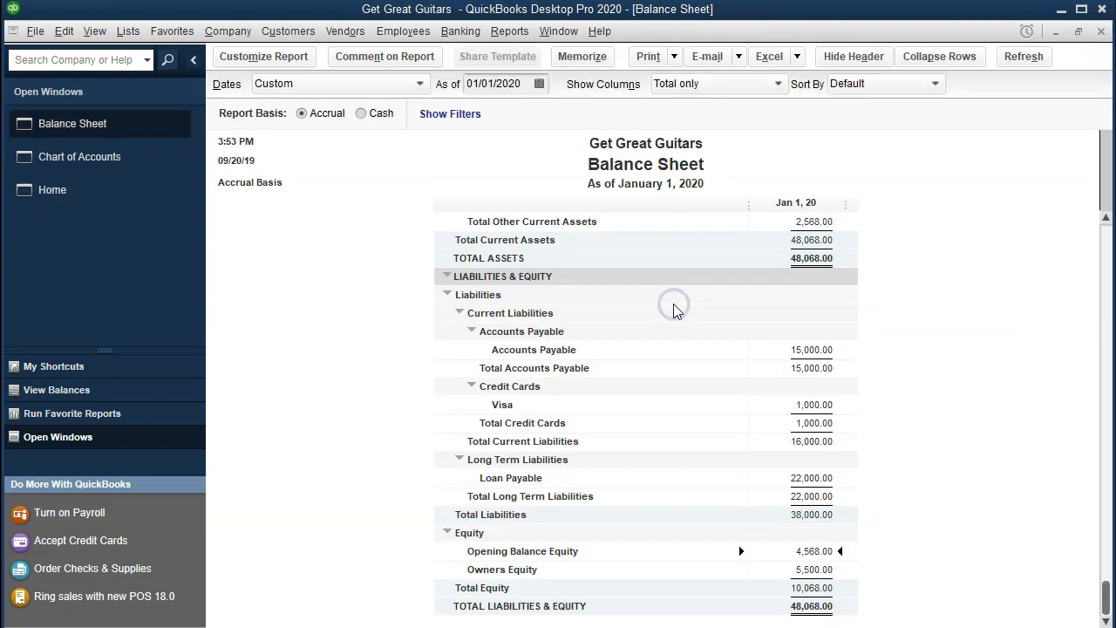
scroll(630, 458, up, 3)
scroll(629, 458, up, 1)
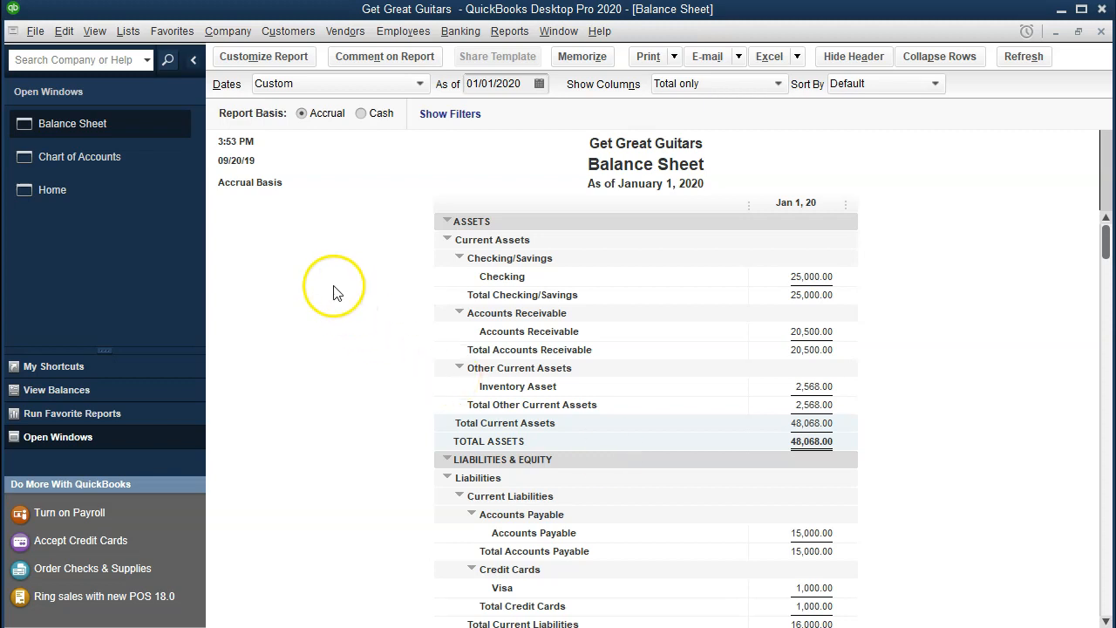
Open the Furniture and Equipment fixed asset account for editing from the chart of accounts.
click(136, 175)
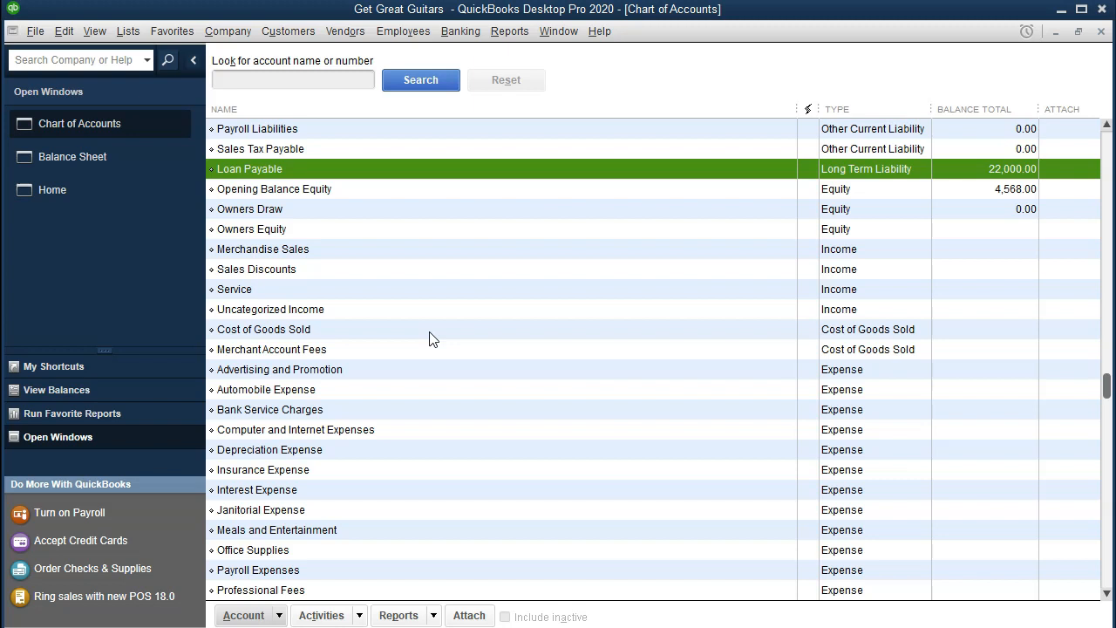
scroll(429, 339, up, 3)
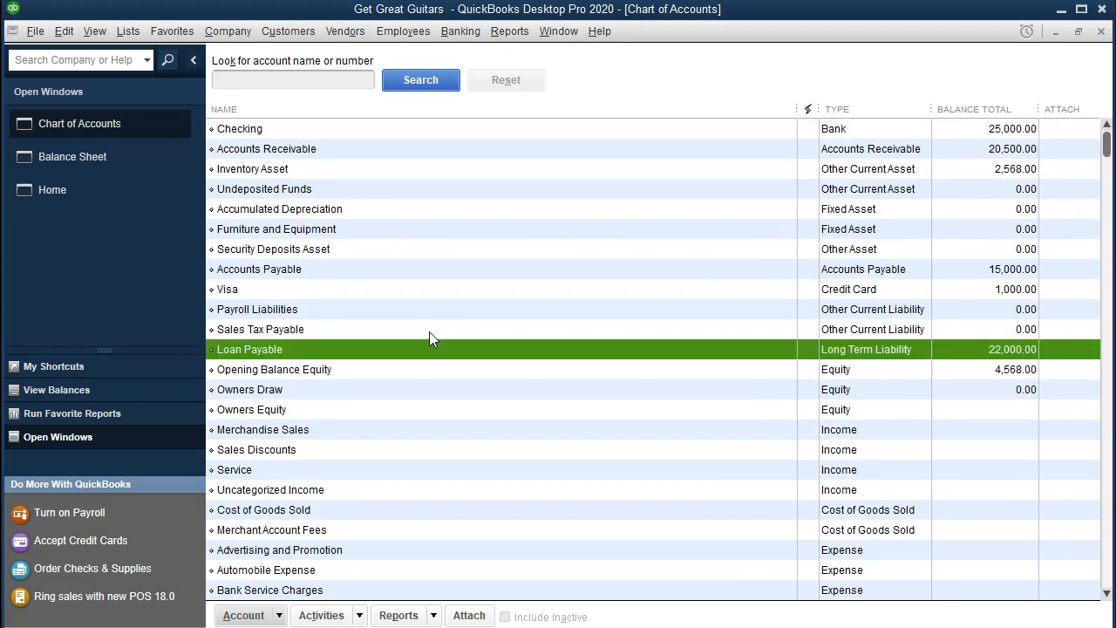
click(331, 230)
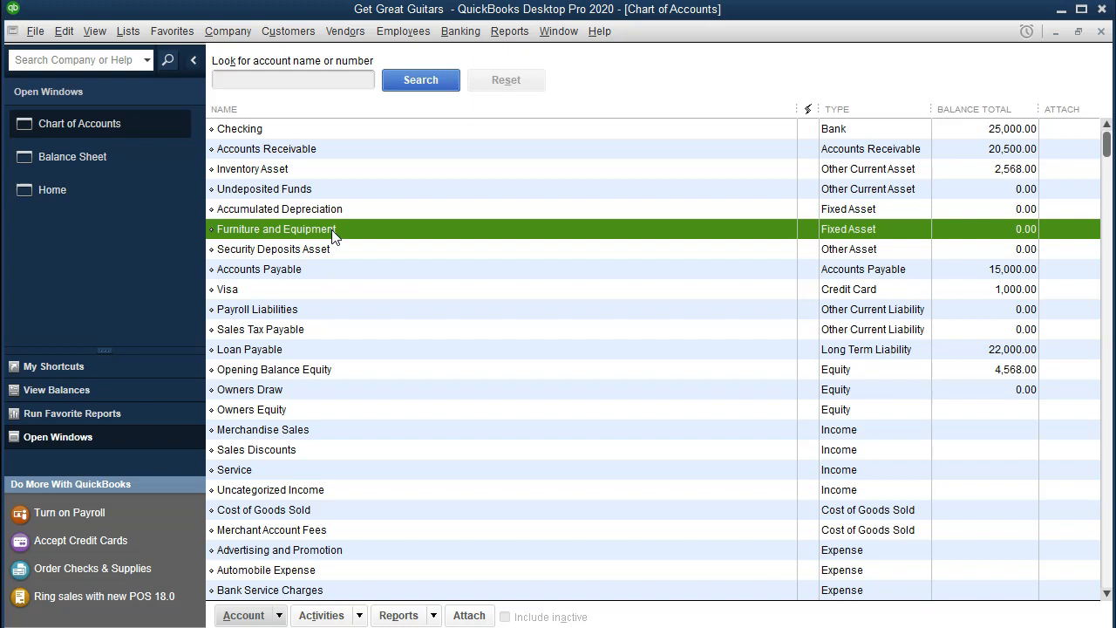
click(946, 232)
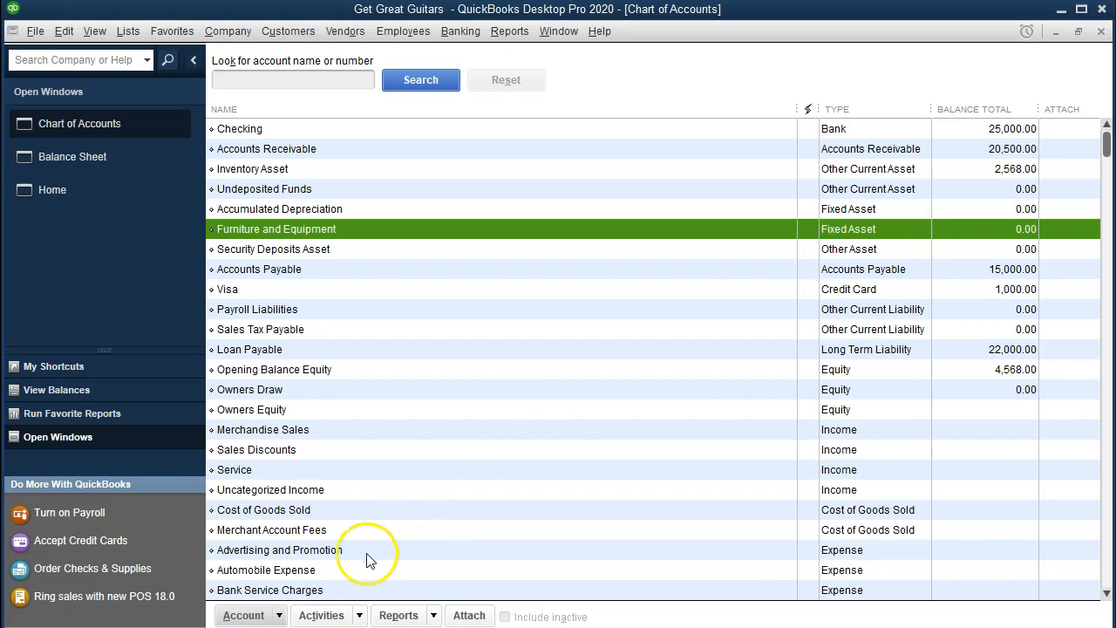
click(279, 614)
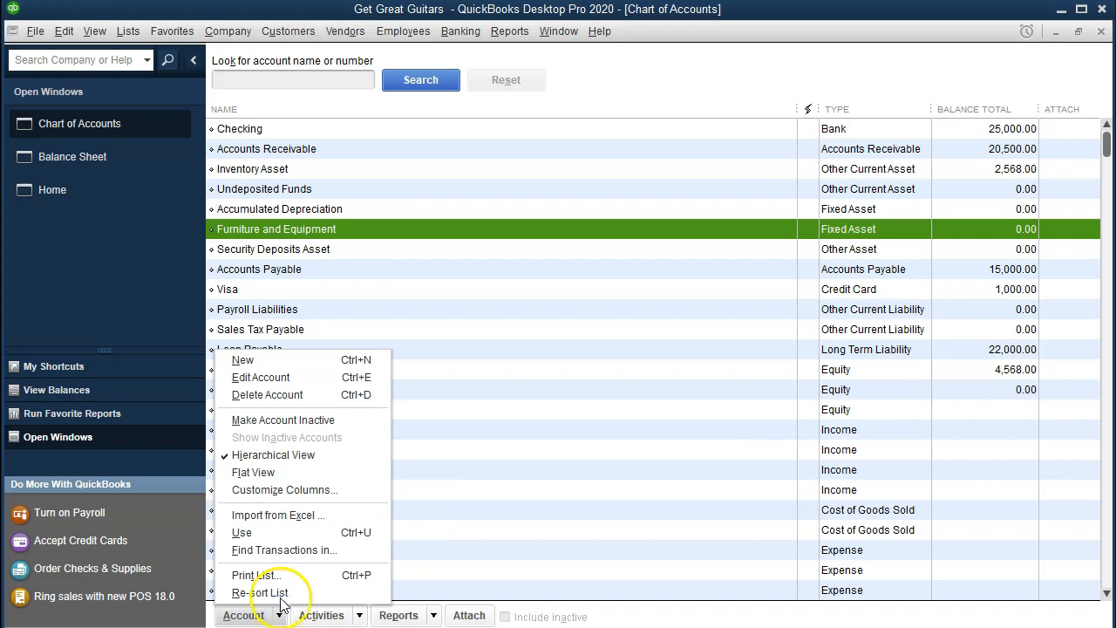
click(304, 384)
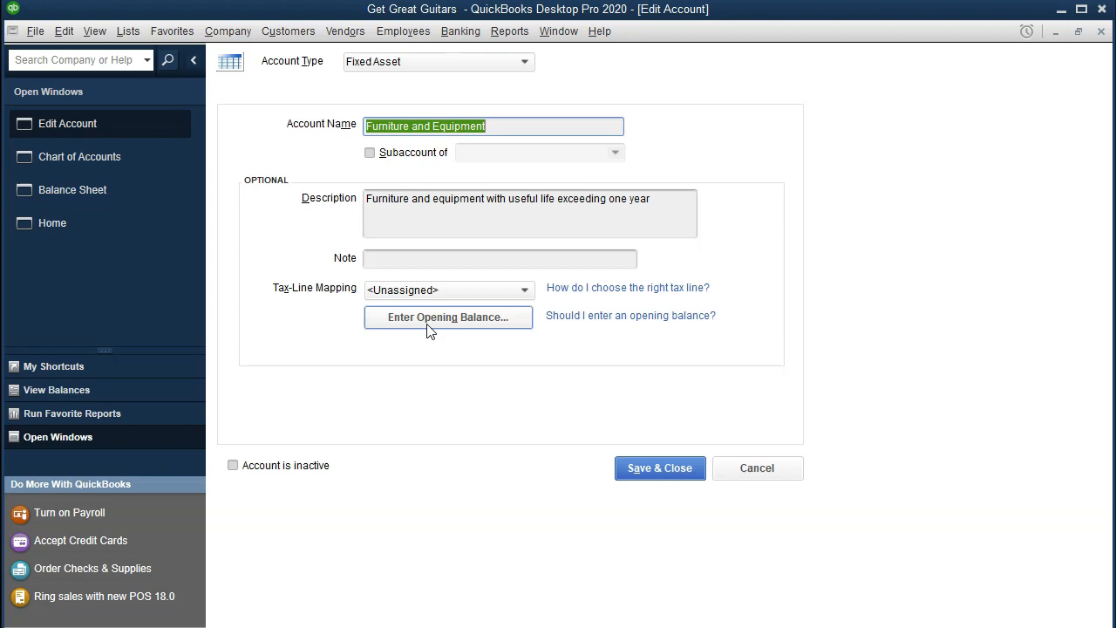
Enter an opening balance of 75,000.00 as of 12/31/2019 for Furniture and Equipment and save the account.
click(428, 319)
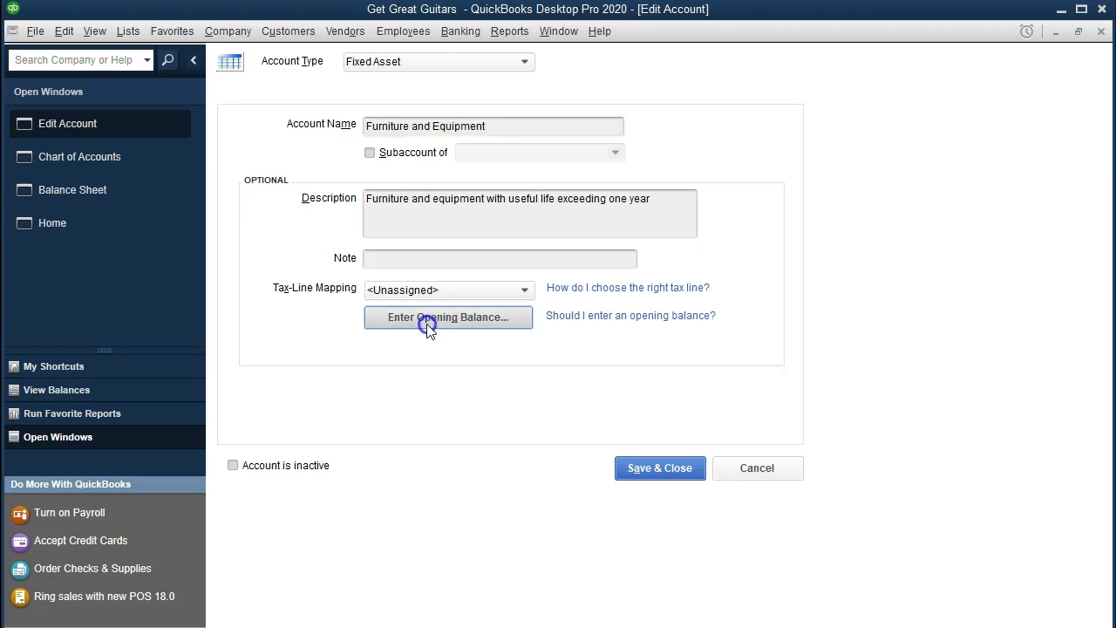
click(462, 275)
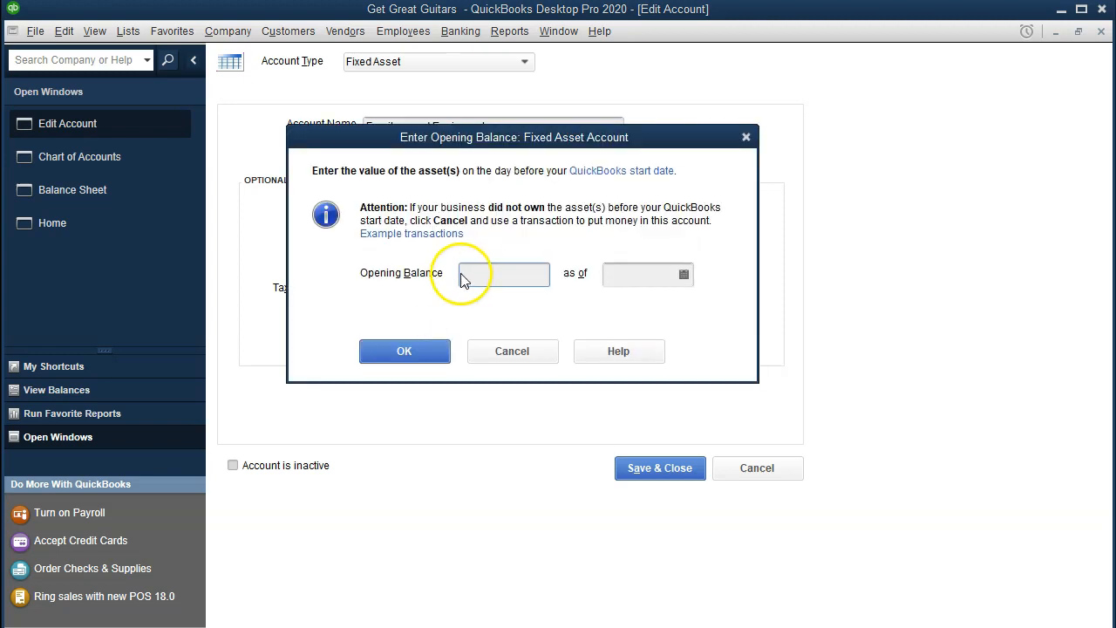
text(75000)
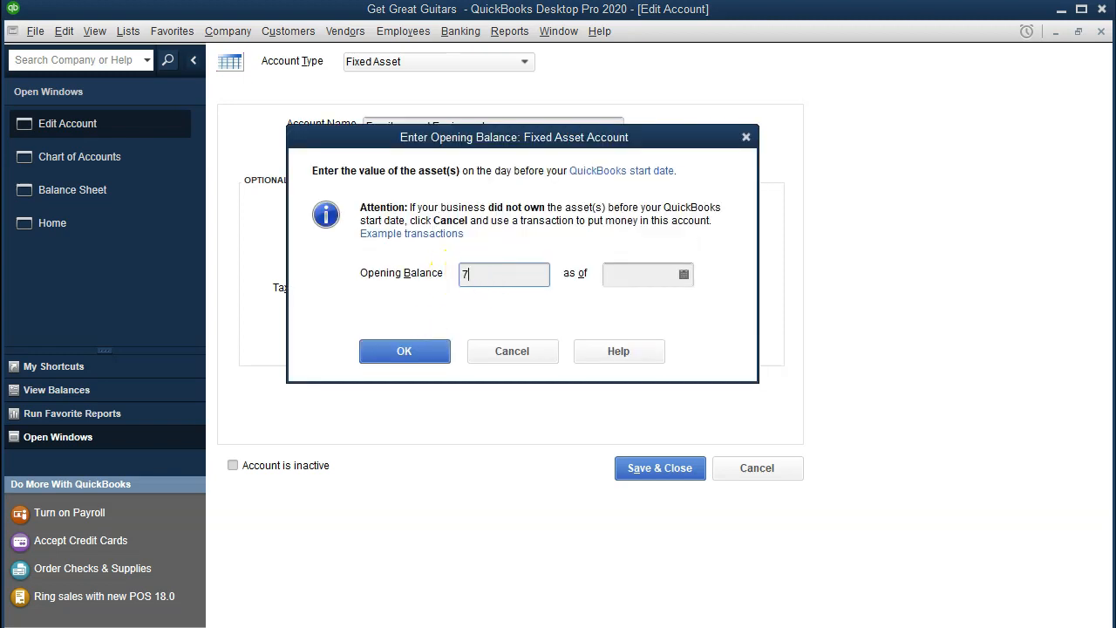
key(Tab)
text(123119)
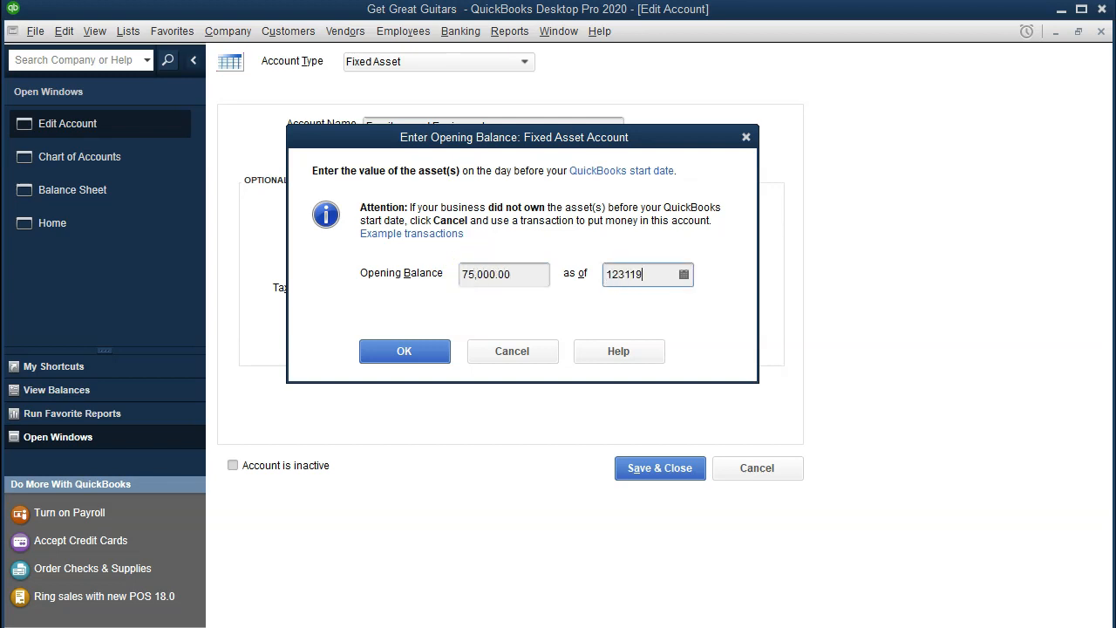
key(Tab)
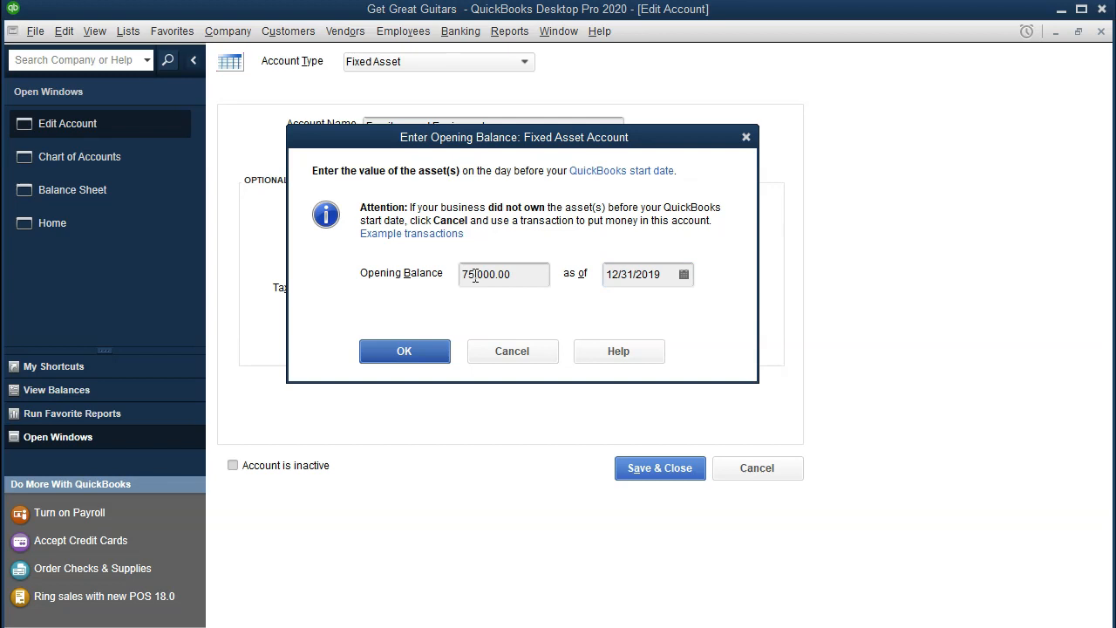
click(436, 356)
click(619, 463)
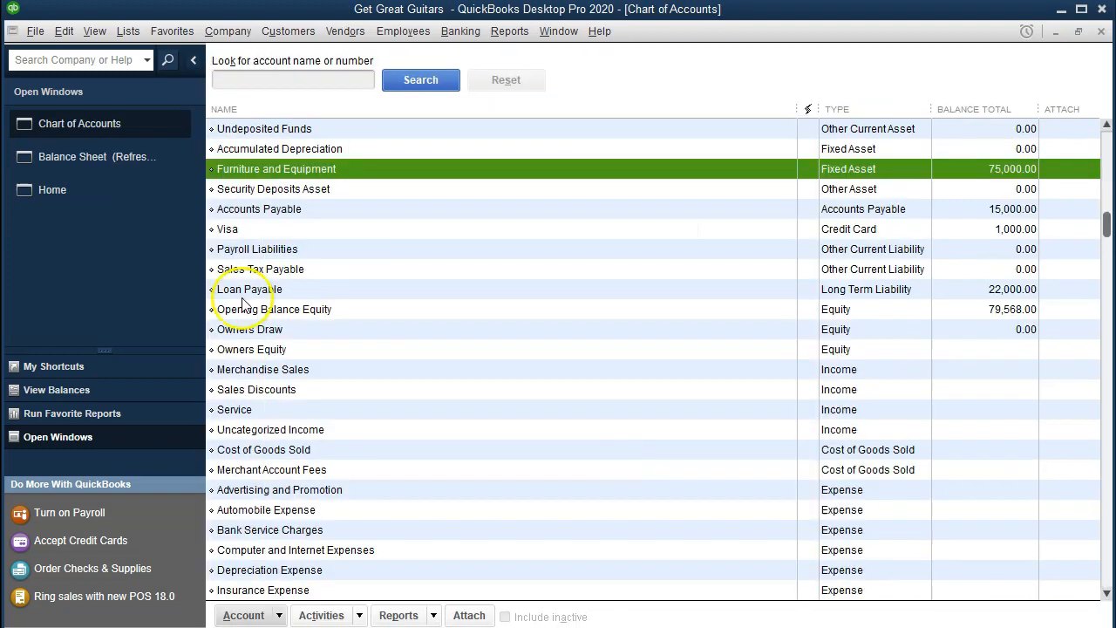
From the balance sheet, open the Furniture and Equipment transaction detail and set its start date to 01/01/2019.
click(142, 162)
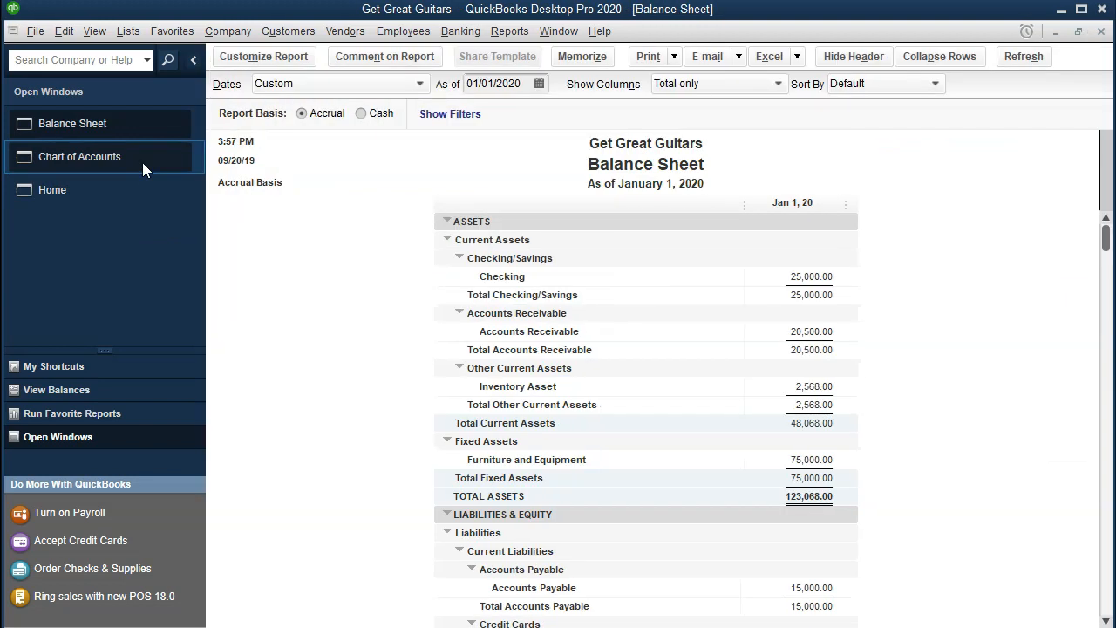
click(801, 462)
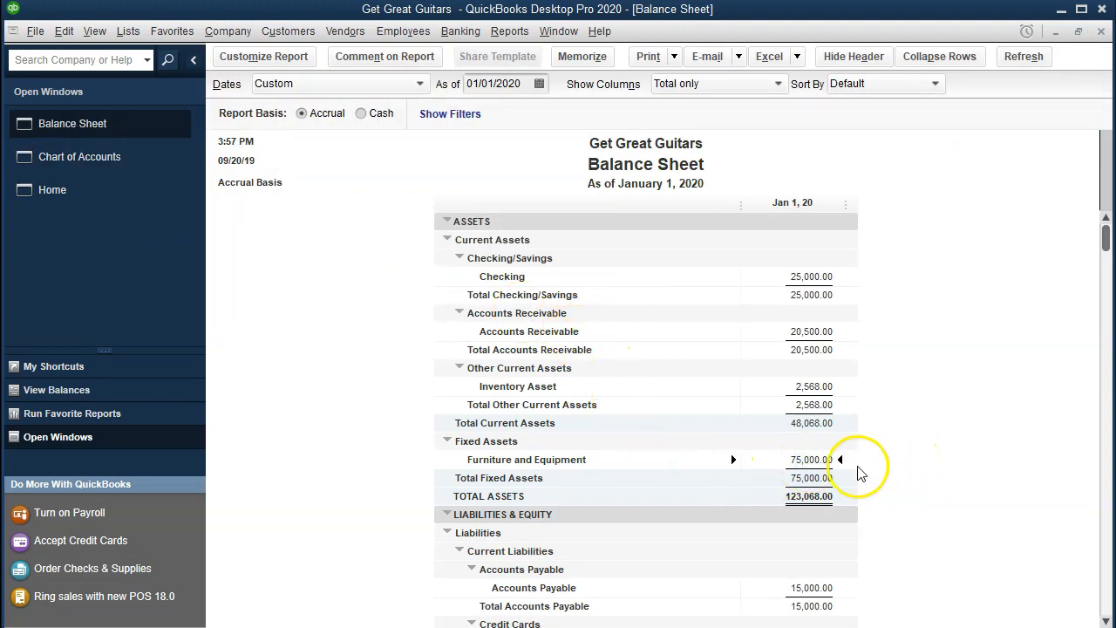
double_click(816, 456)
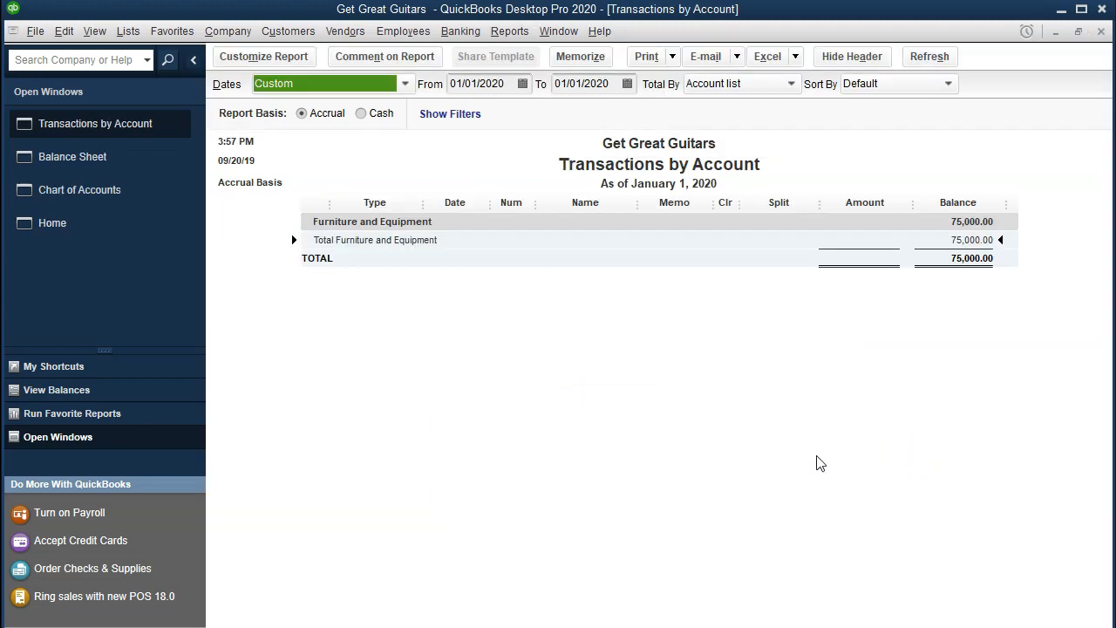
key(Tab)
text(010119)
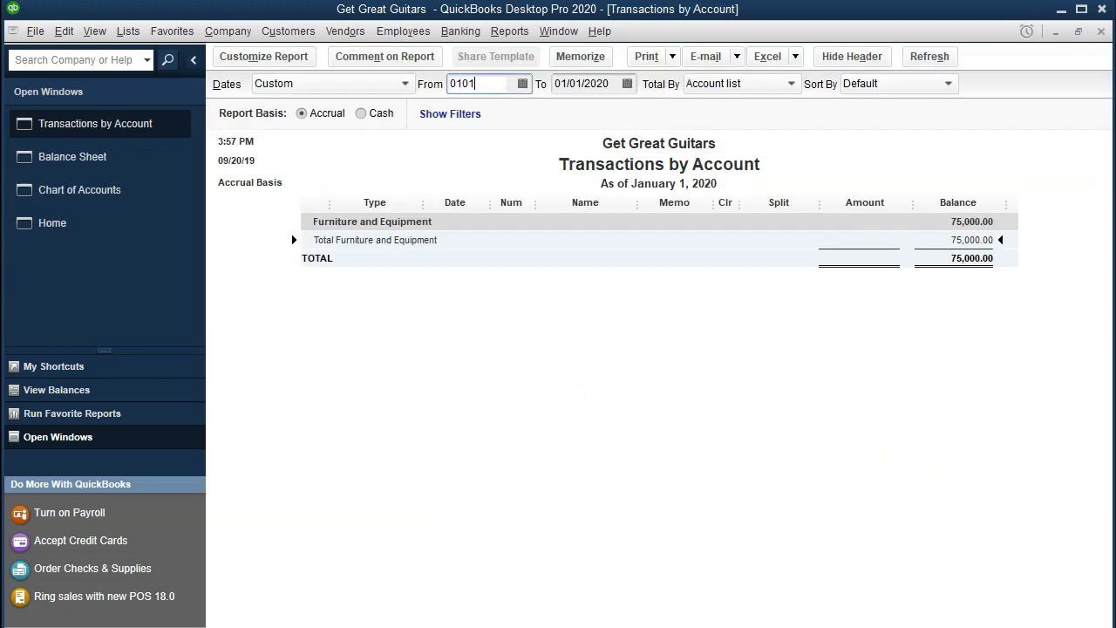
key(Tab)
key(Tab)
key(Tab)
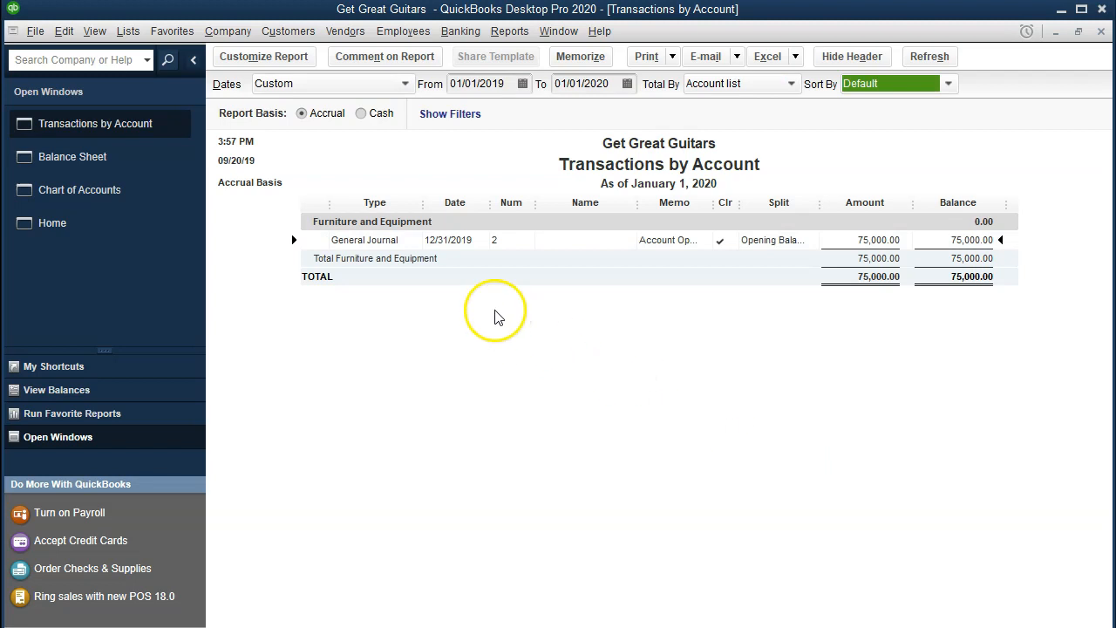
Open the Furniture and Equipment opening balance transaction in the register and examine its general journal entry.
double_click(881, 245)
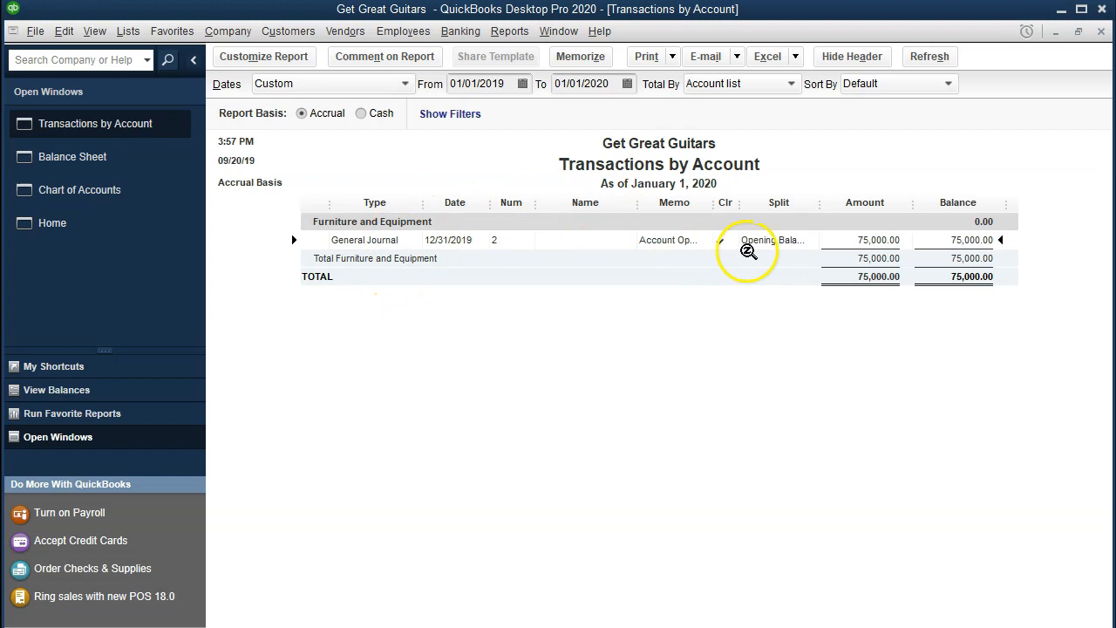
double_click(865, 241)
click(470, 181)
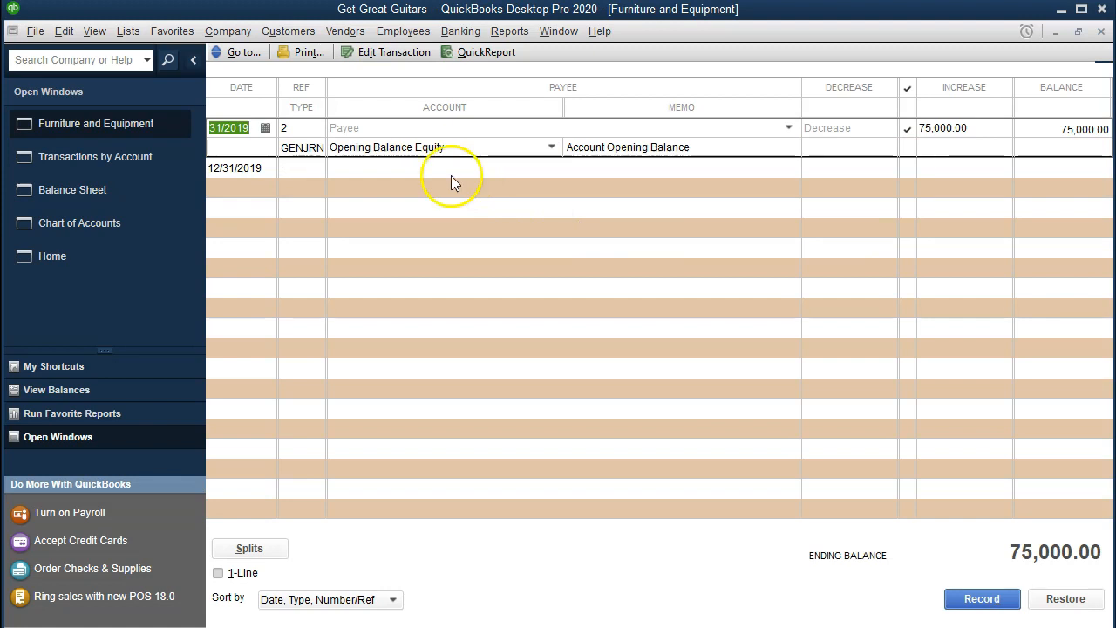
double_click(310, 155)
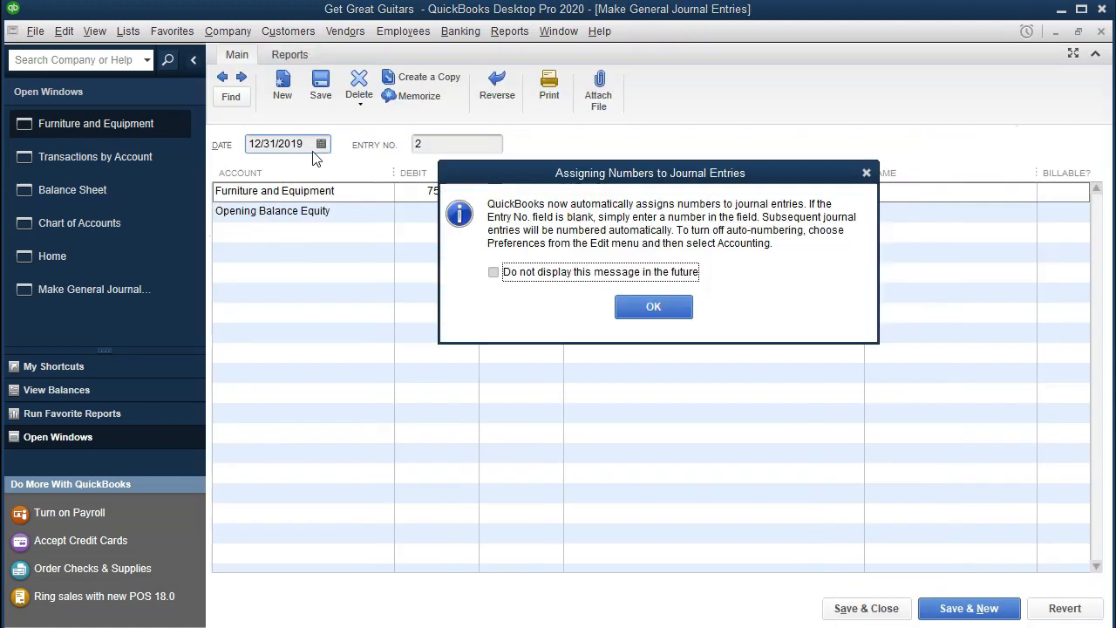
click(866, 173)
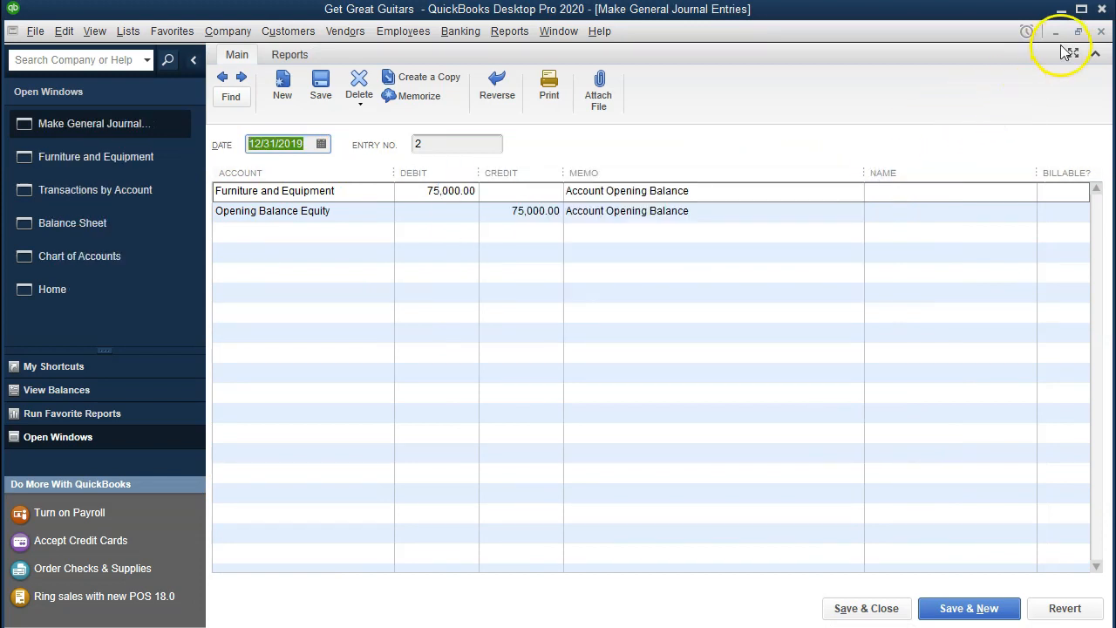
Close the journal entry, register and unmemorized transaction report, and review the equity section of the balance sheet.
click(1100, 31)
click(1101, 30)
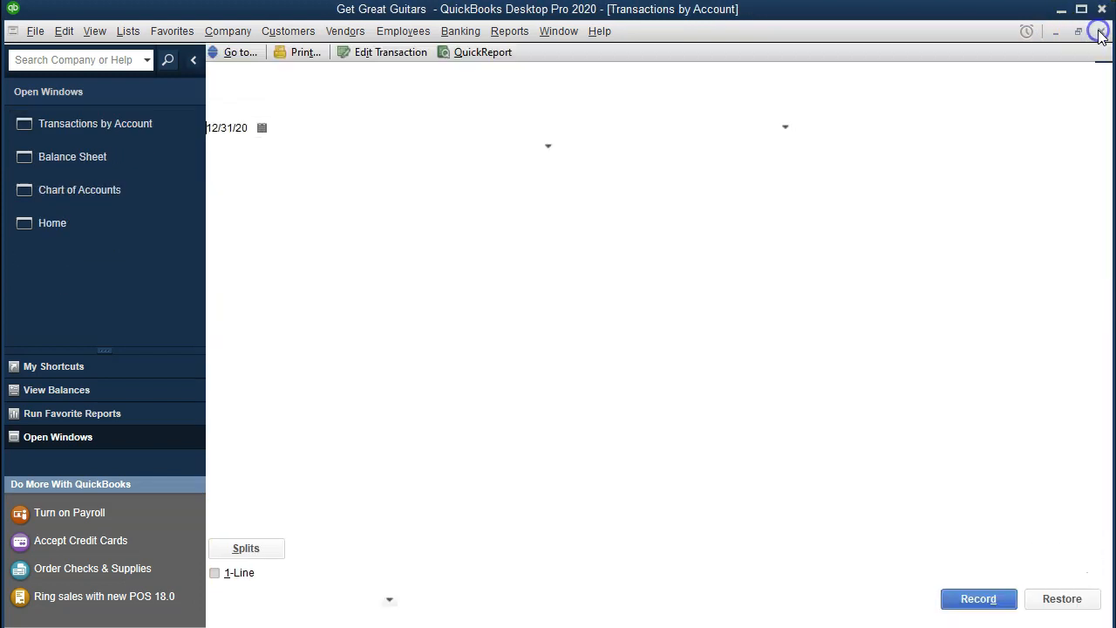
click(1101, 31)
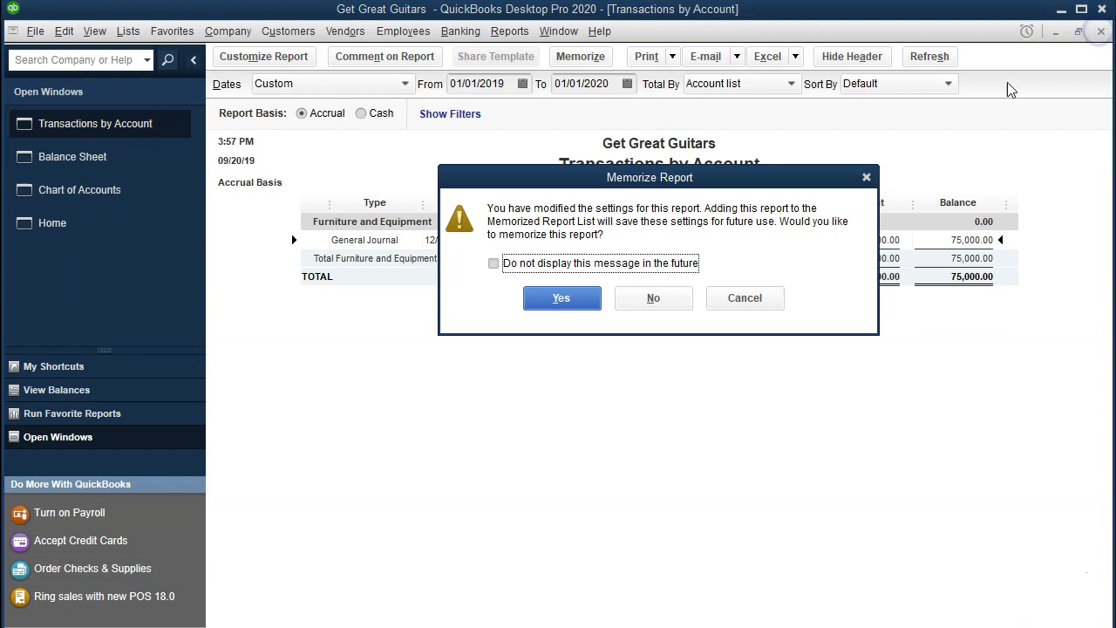
click(656, 297)
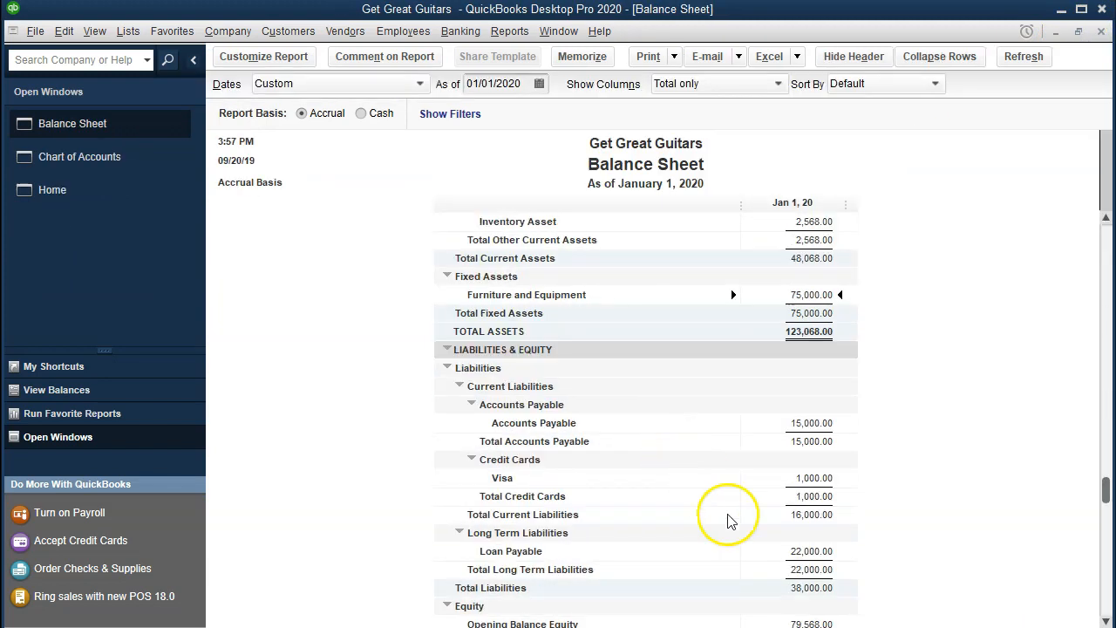
scroll(730, 591, down, 2)
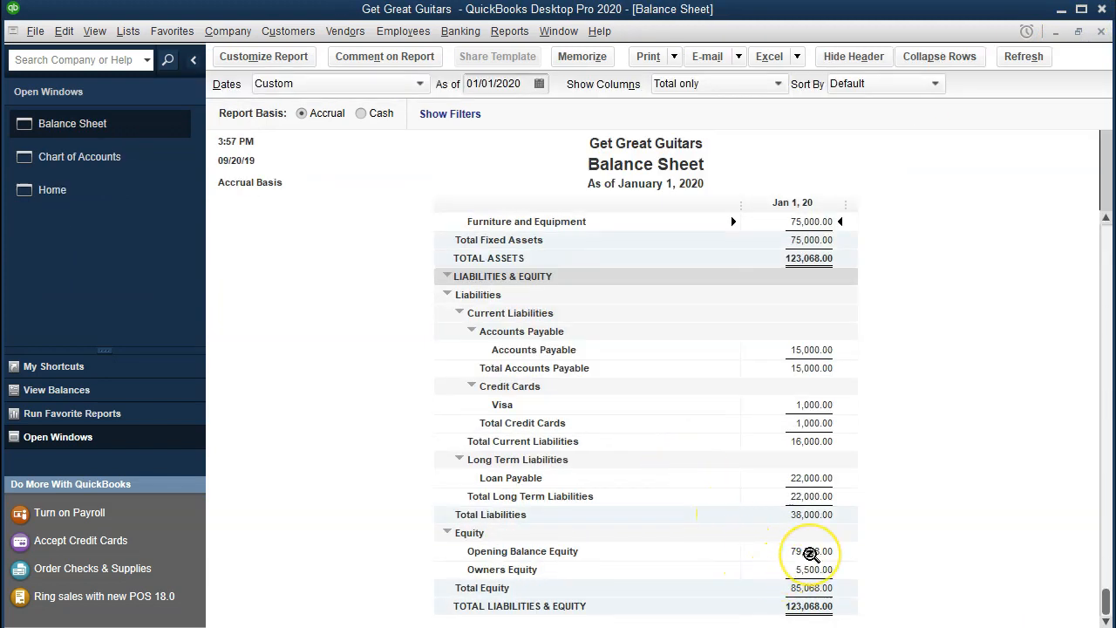
From the balance sheet, open the Opening Balance Equity transaction detail, set its start date to 01/01/2019 and examine the entries.
double_click(809, 551)
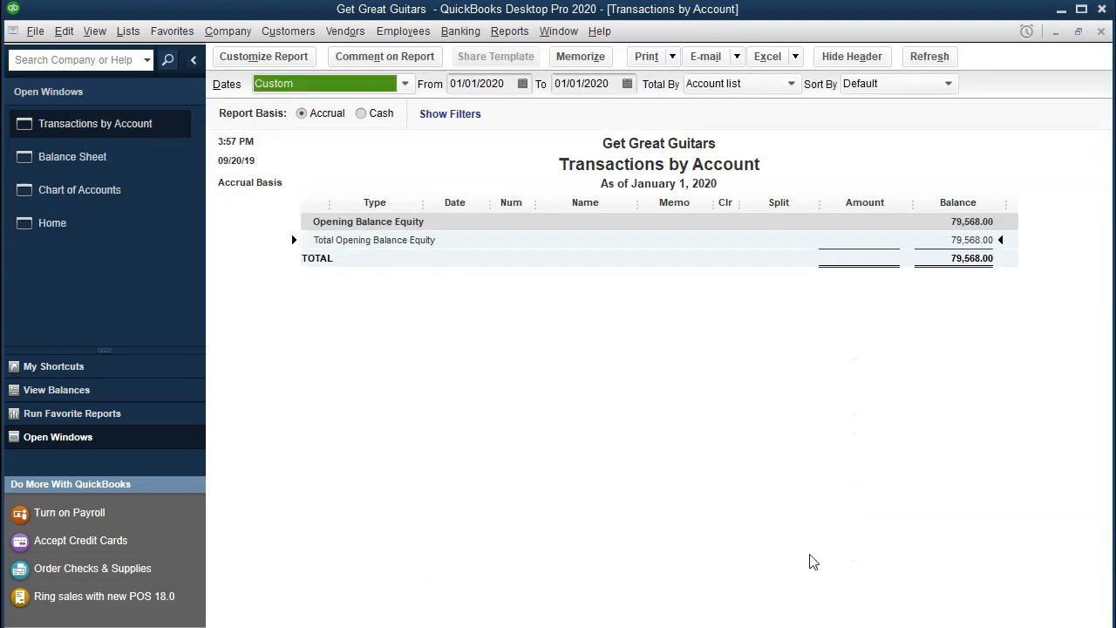
key(Tab)
text(01/01/2019)
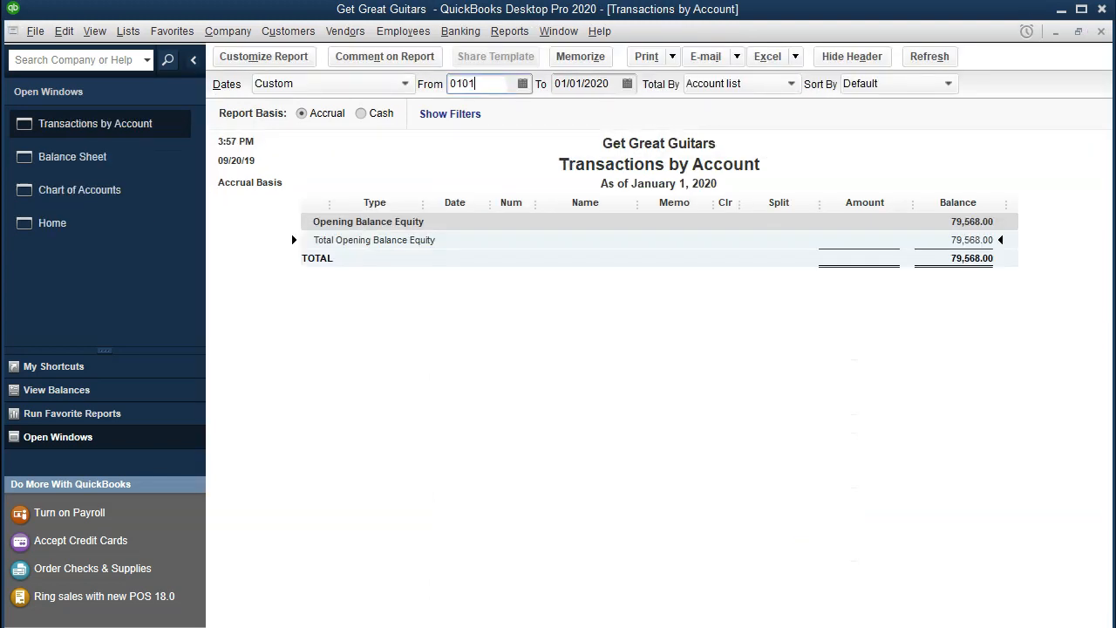
key(Tab)
key(Tab)
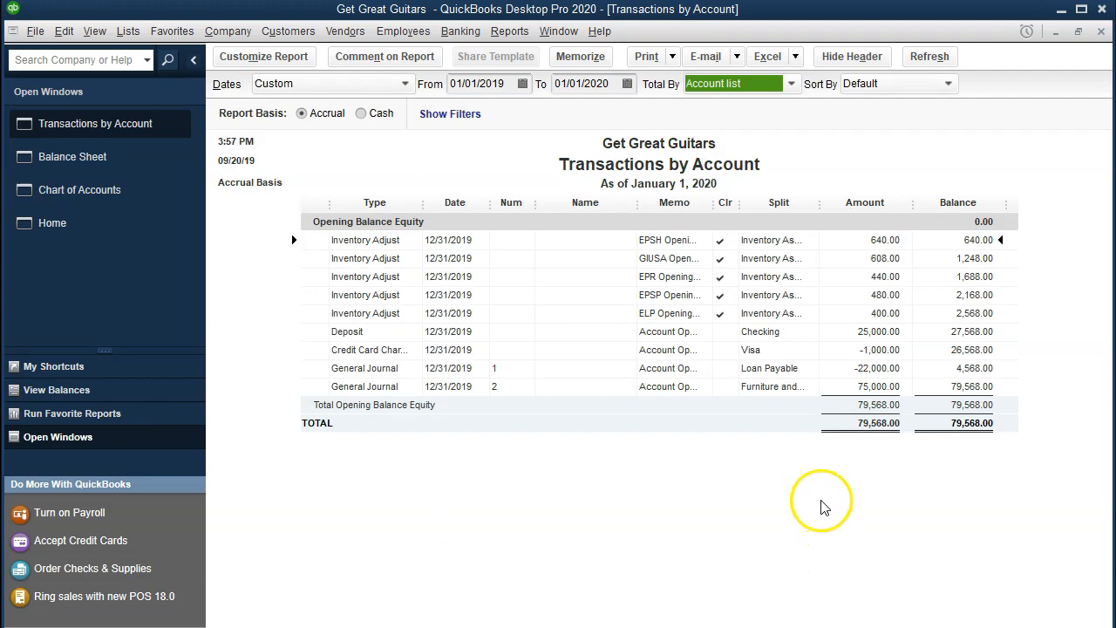
click(867, 386)
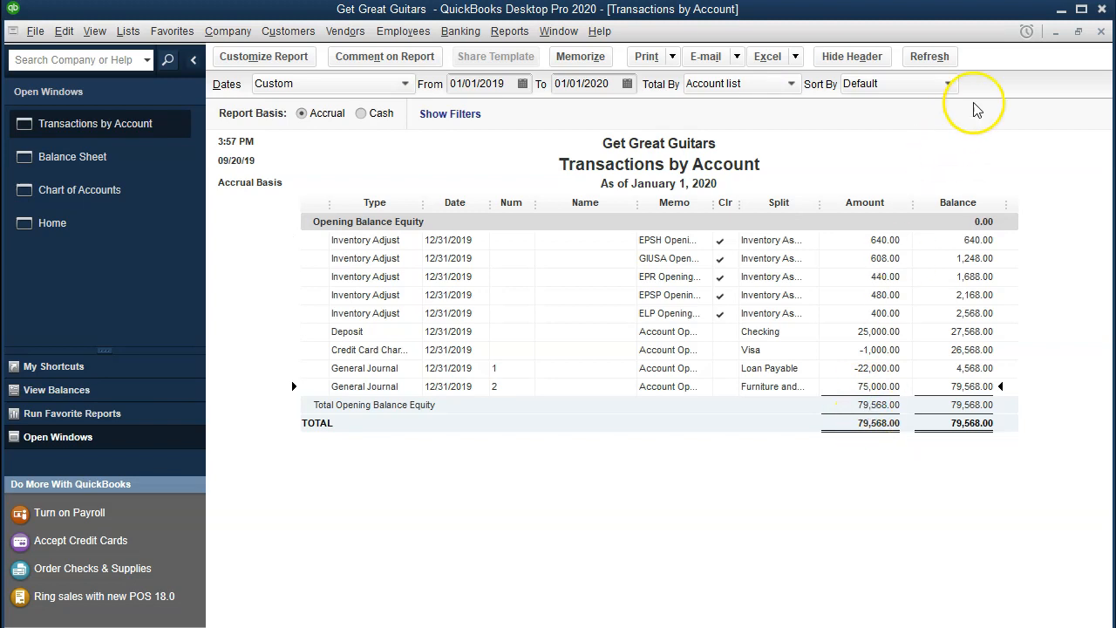
Close the transaction report without memorizing it and check the Inventory Asset balance on the balance sheet.
click(1102, 31)
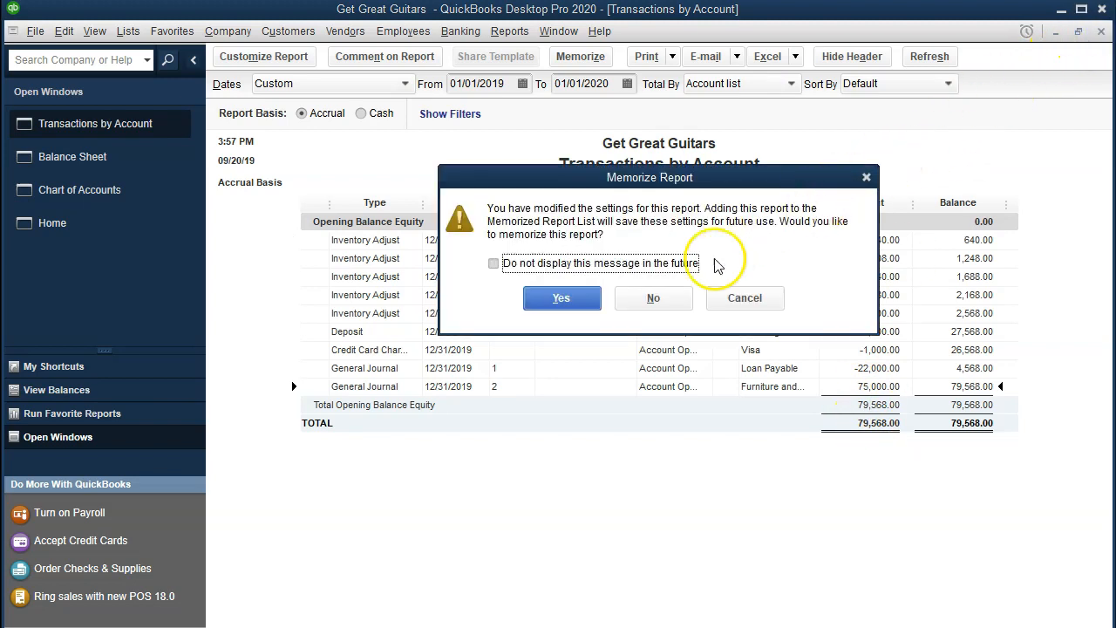
click(655, 301)
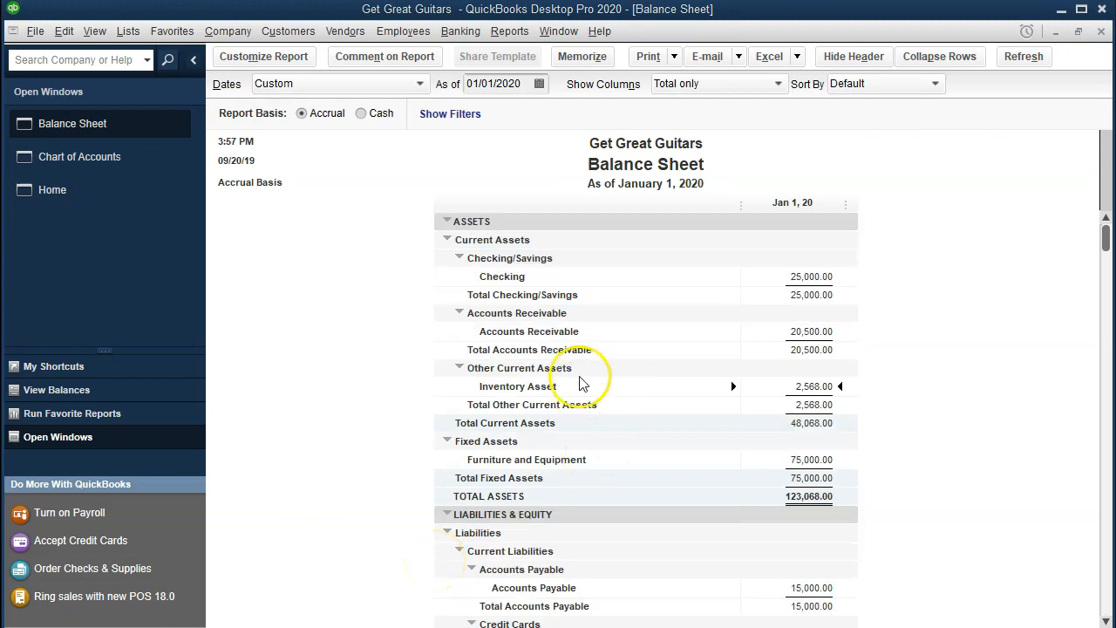
double_click(804, 384)
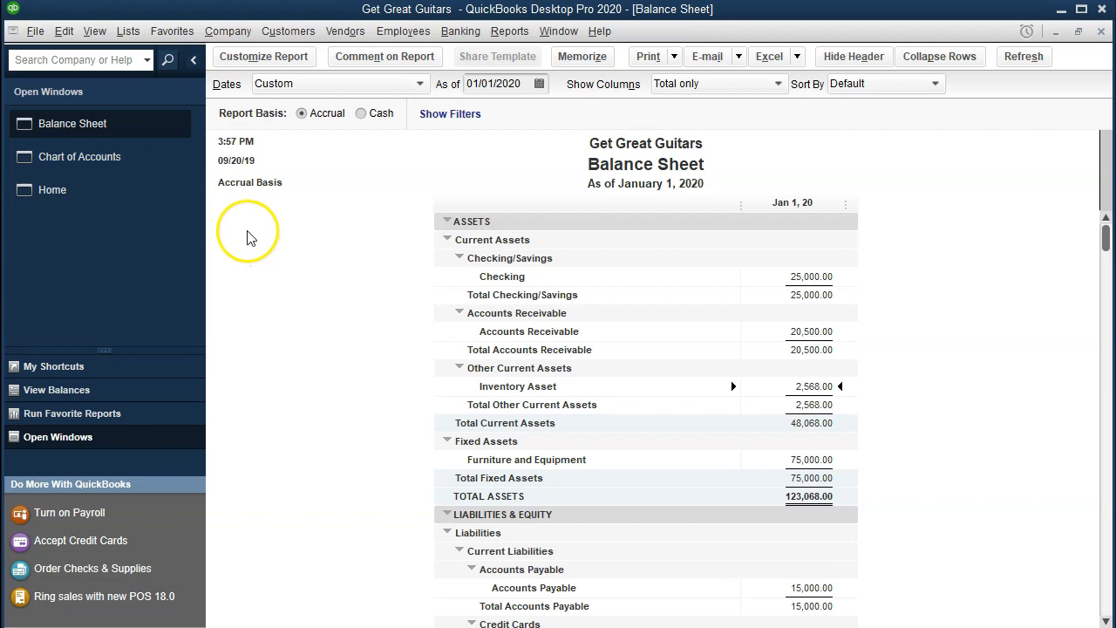
From the item list, open the editor for multiple items and switch it to the Inventory Parts list.
click(128, 30)
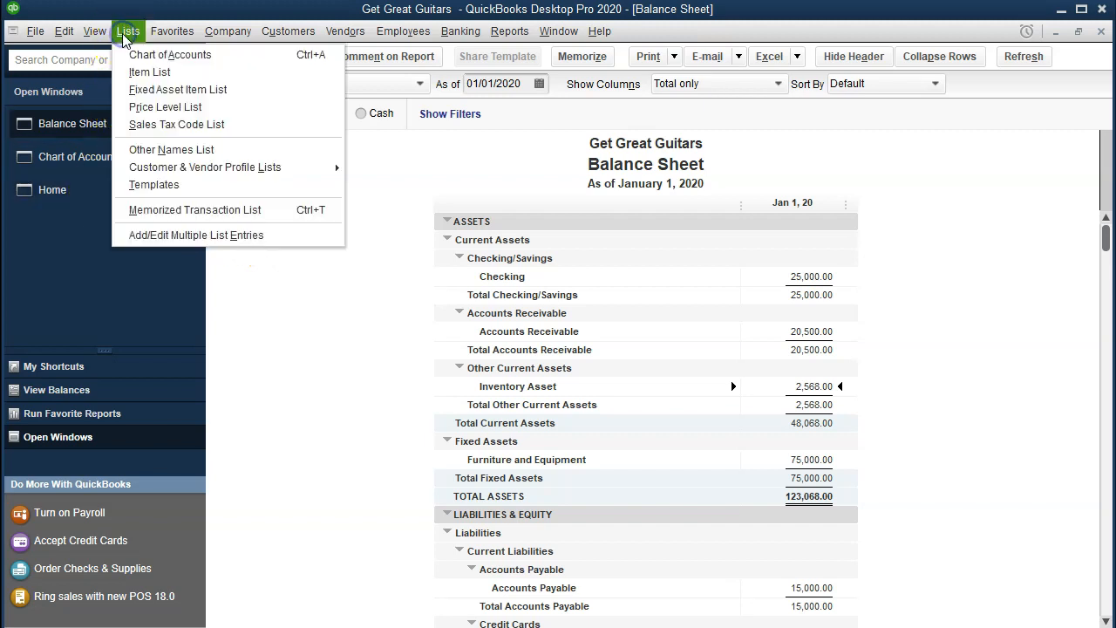
click(143, 71)
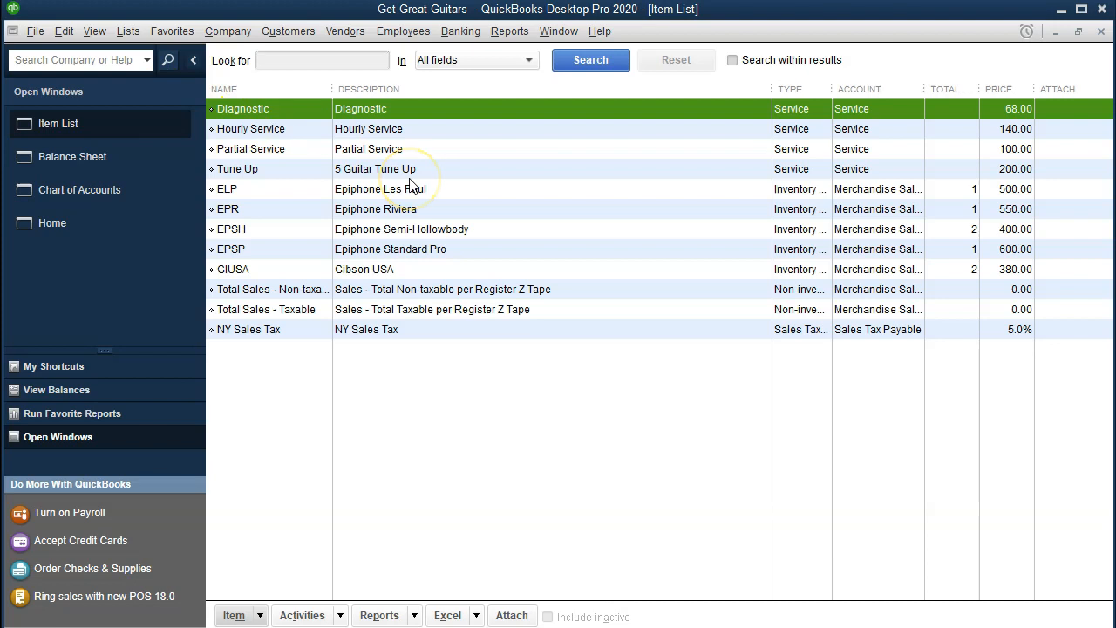
click(260, 615)
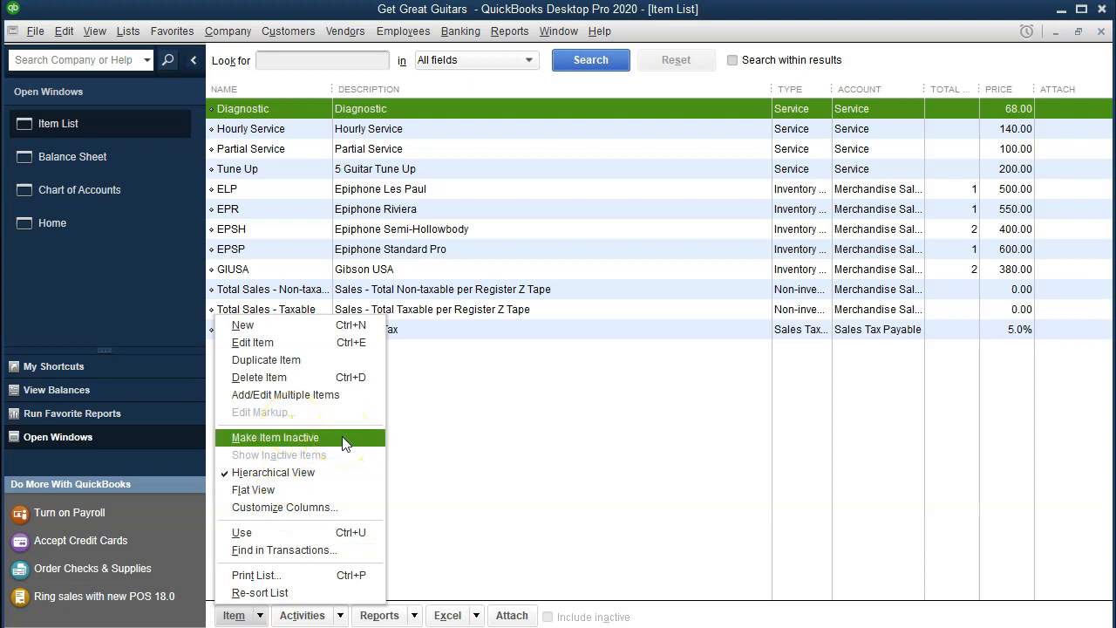
click(334, 397)
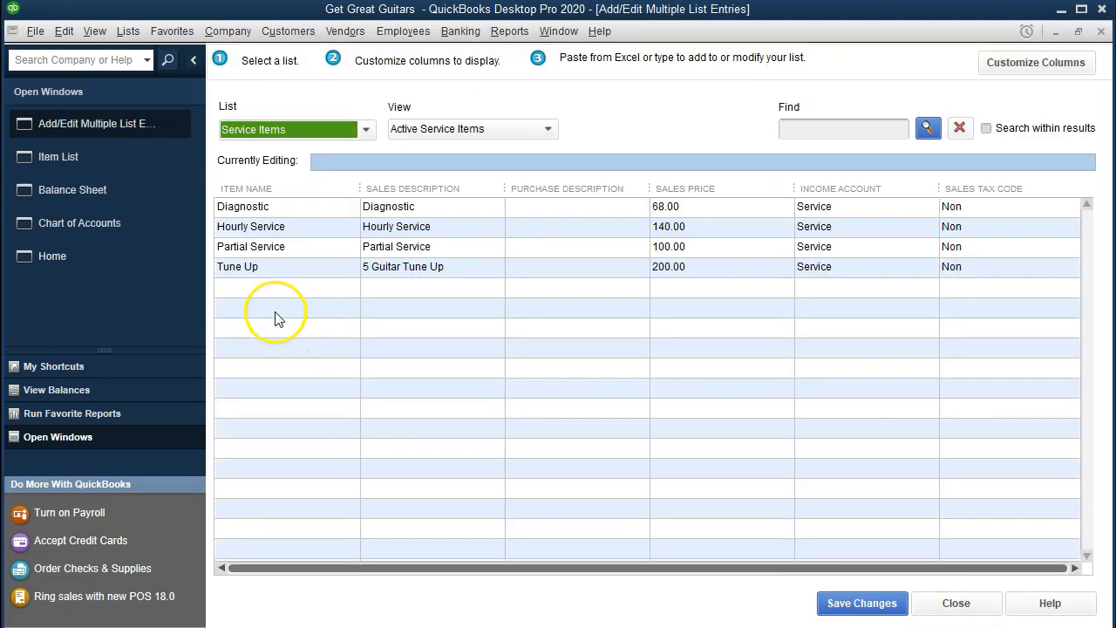
click(366, 138)
click(293, 218)
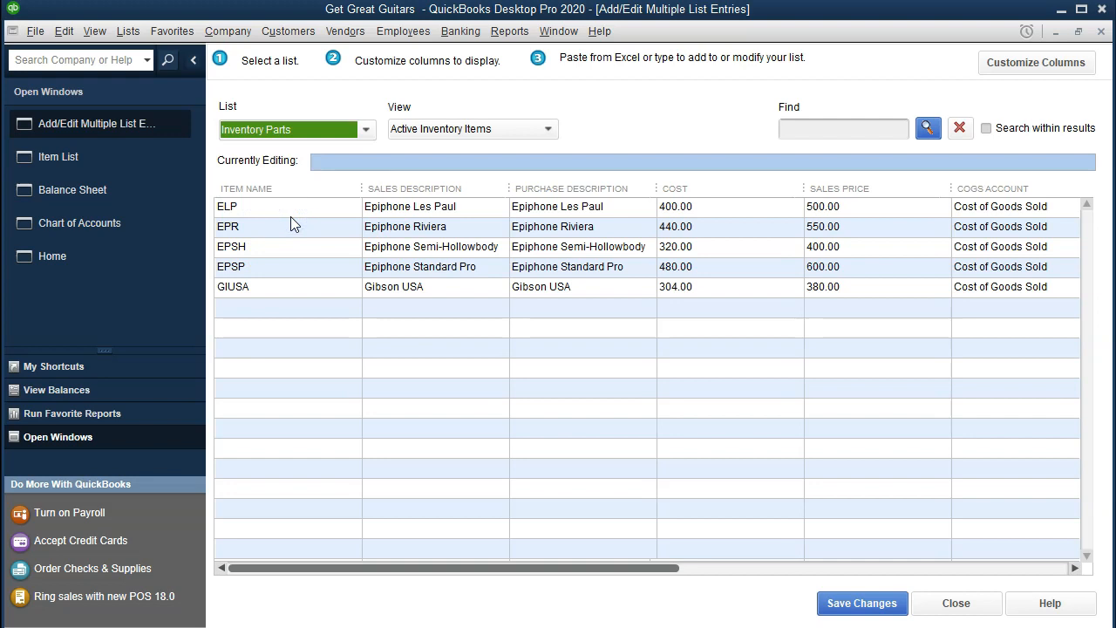
Add an inventory part named SSB with "Steinberger Solid Body" as both its sales and purchase description.
click(286, 310)
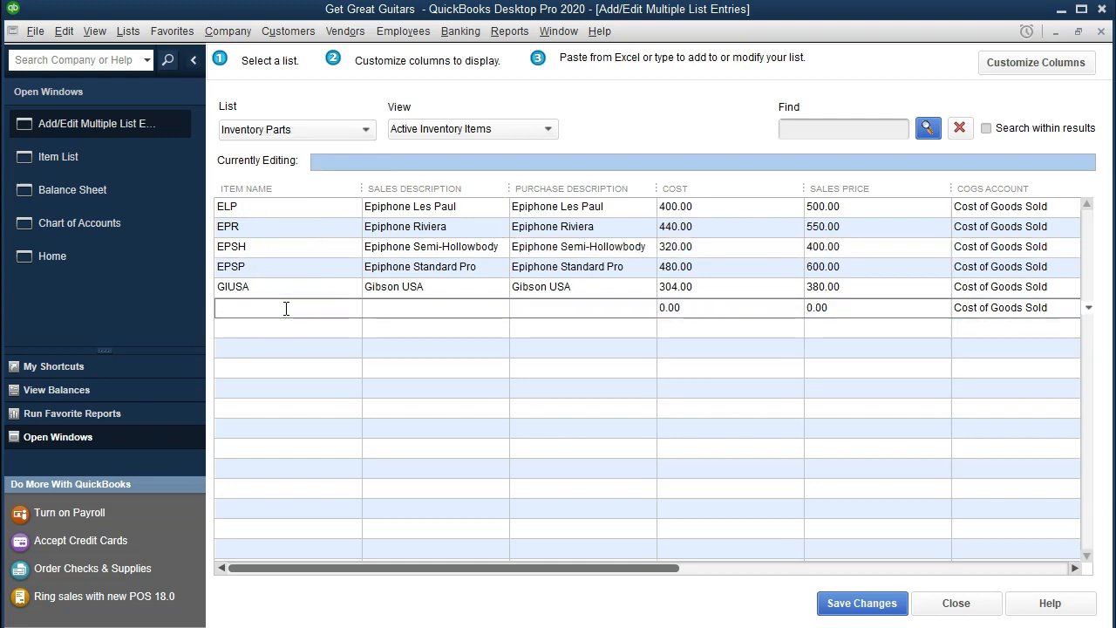
text(SSB	Steinberger Solid Body)
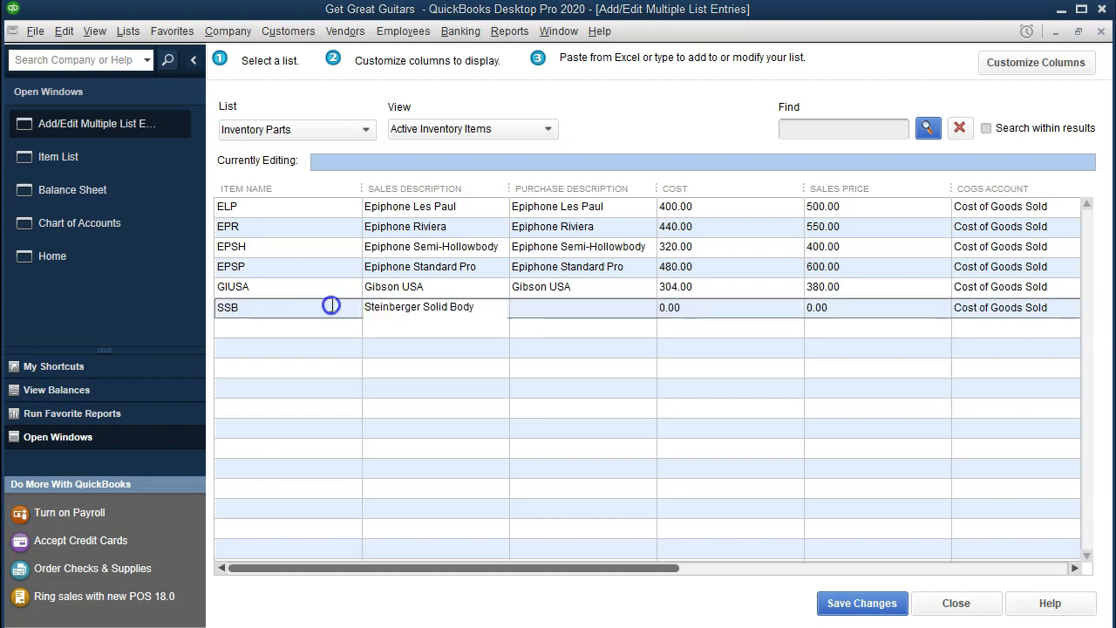
click(341, 305)
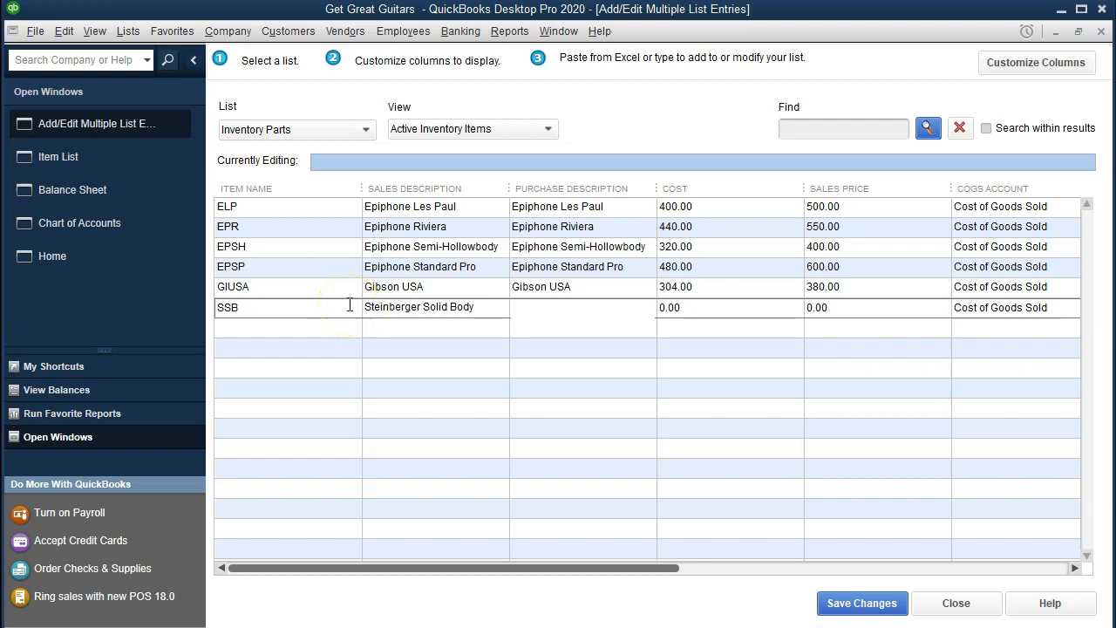
text(Steinberger Solid Body)
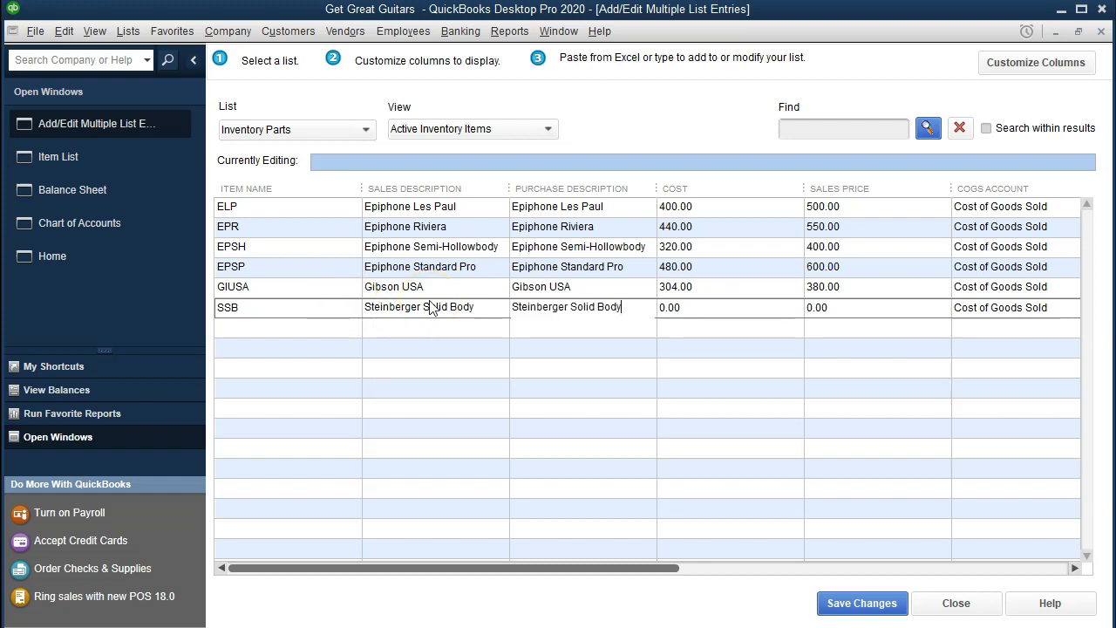
key(Tab)
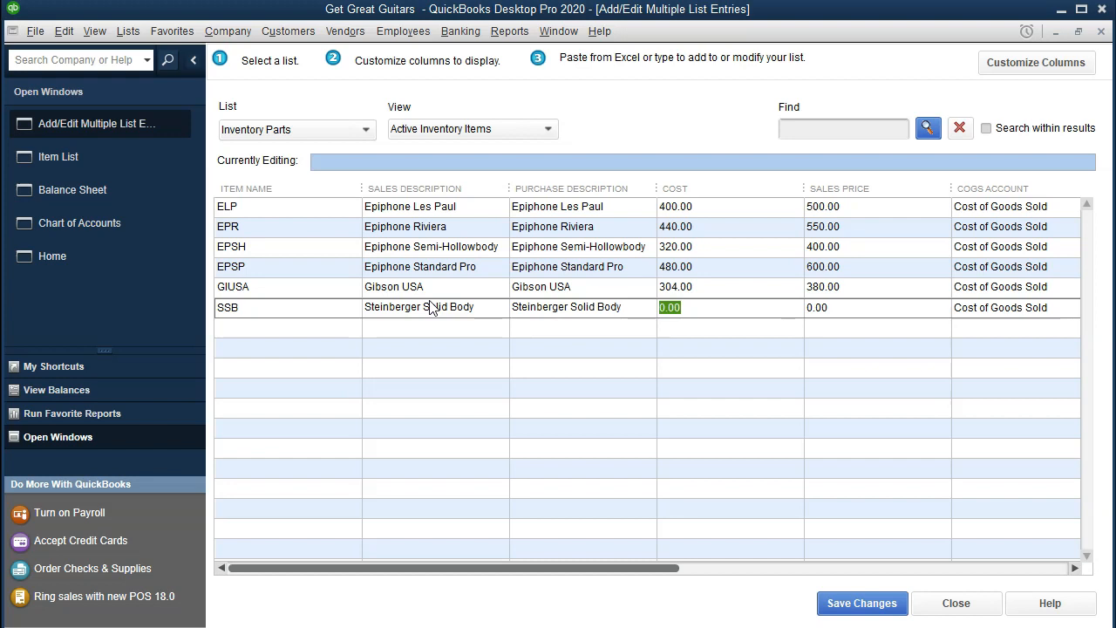
Set the SSB item's cost to 328.00 and its sales price to 410.00.
text(410)
key(Tab)
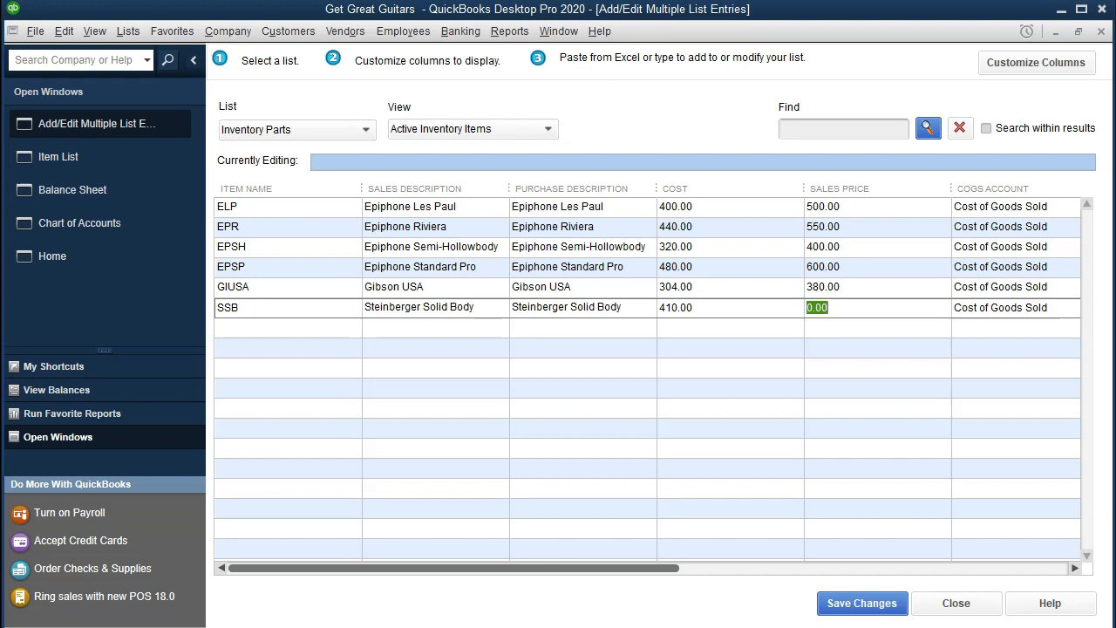
click(713, 310)
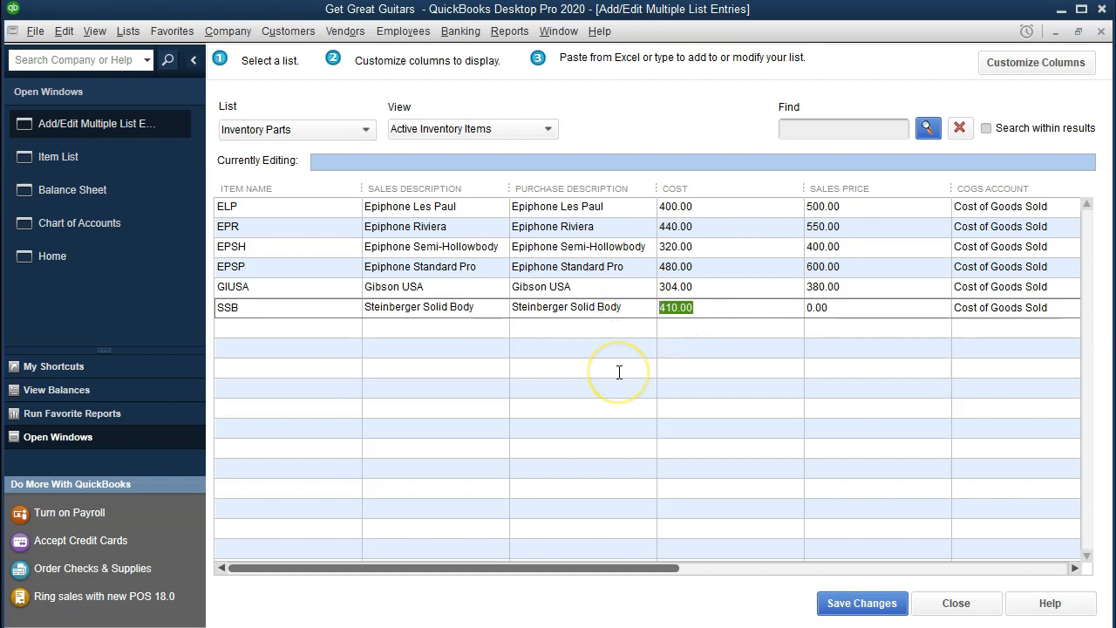
text(328)
key(Tab)
text(410)
key(Tab)
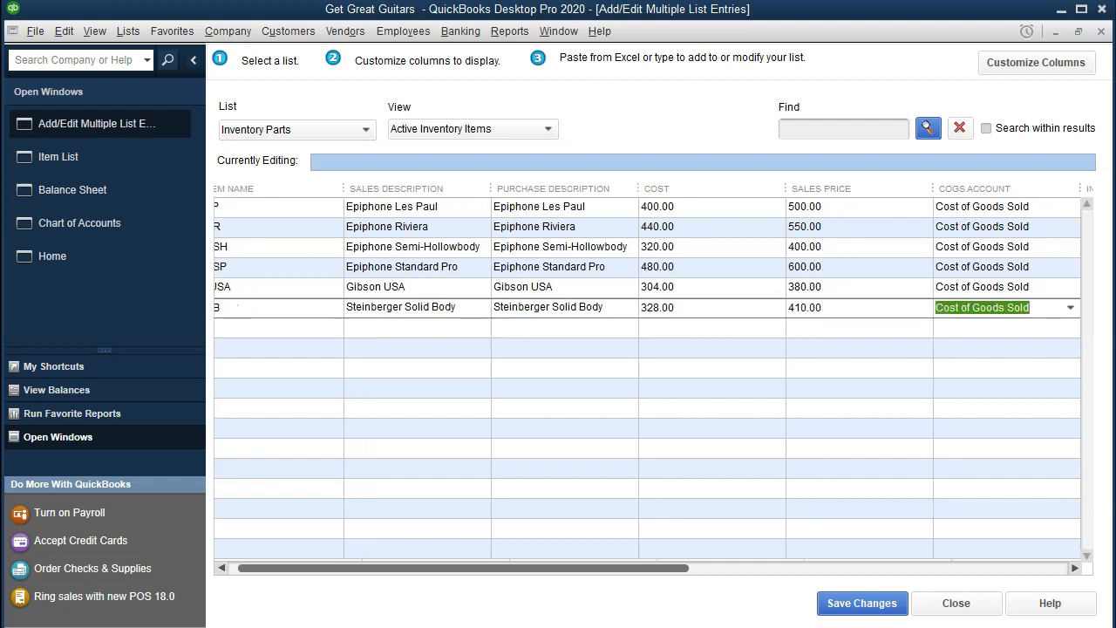
Assign Merchandise Sales as the SSB item's income account, keeping Cost of Goods Sold and Inventory Asset as its other accounts.
key(Tab)
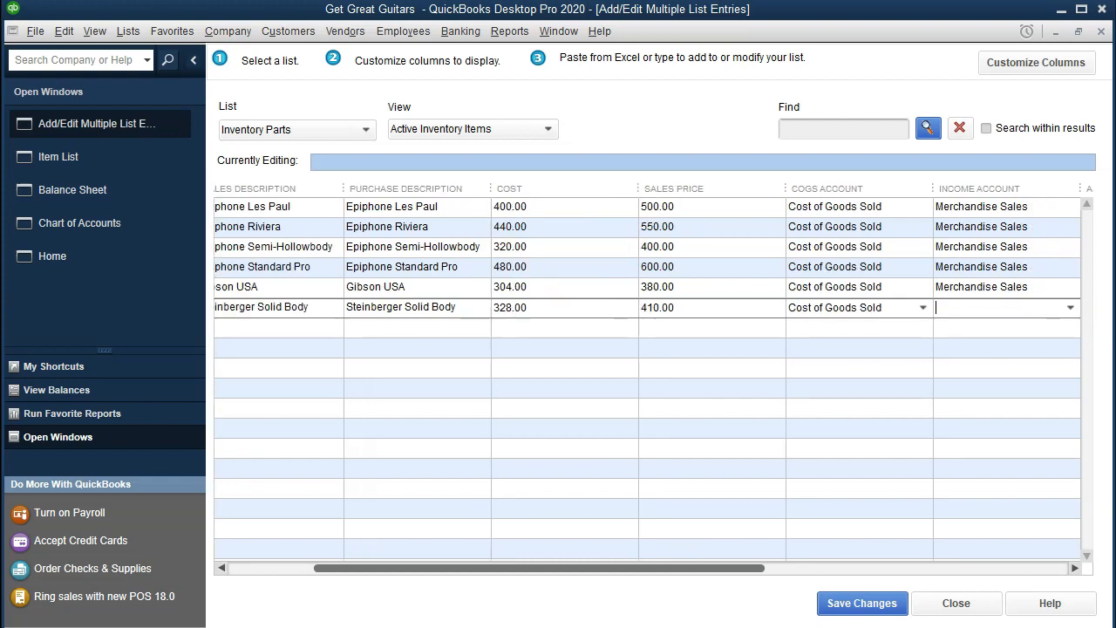
text(Merchandise Sales)
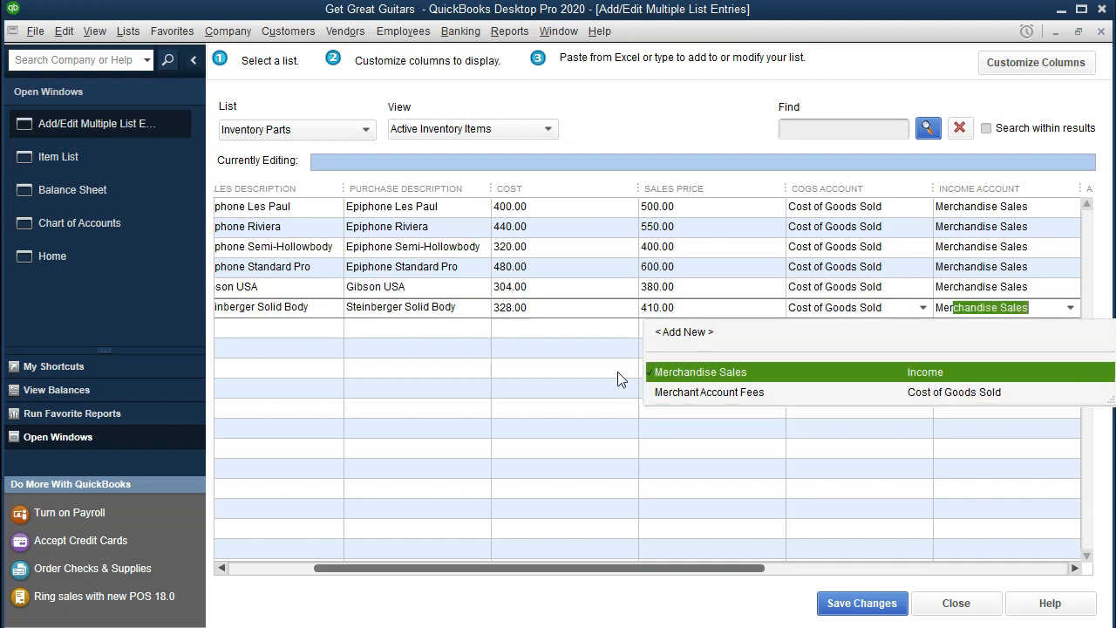
key(Tab)
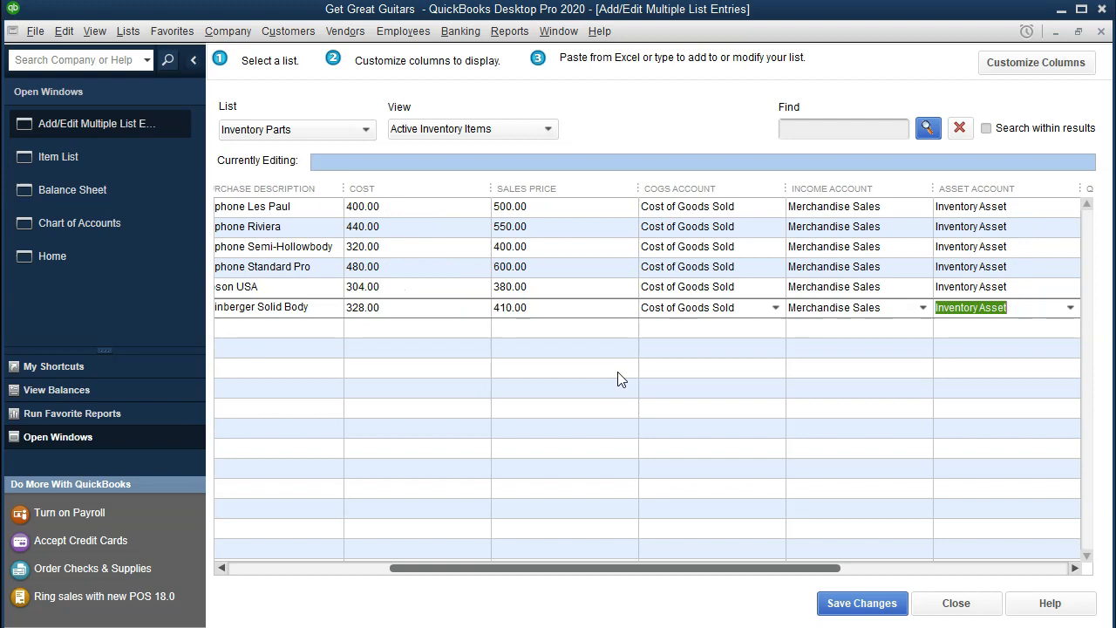
key(Tab)
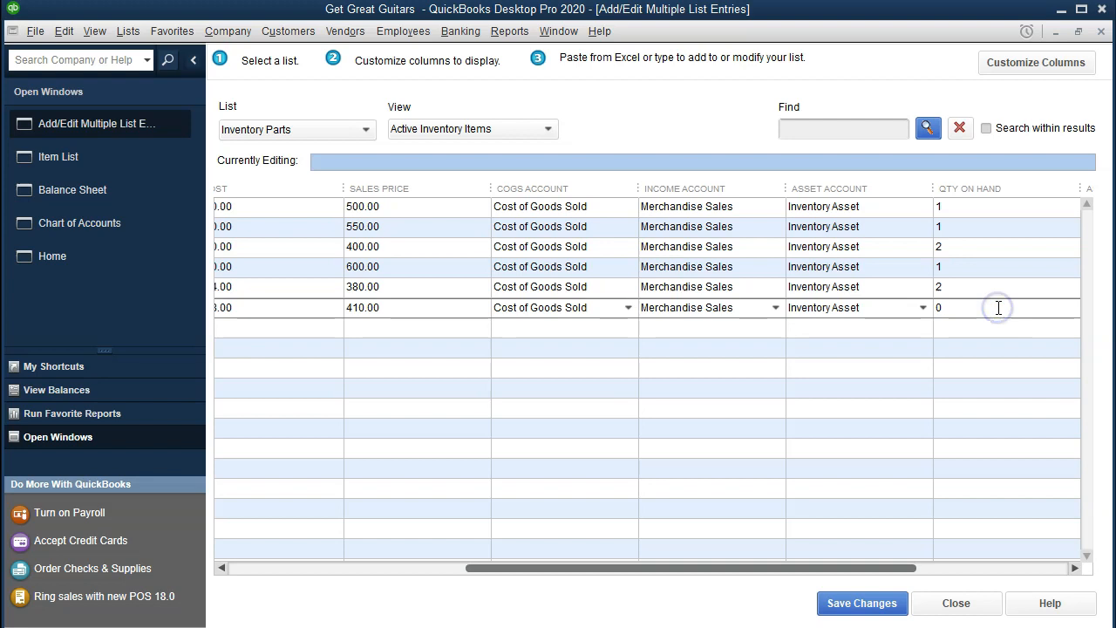
Set the SSB item's quantity on hand to 1 as of 12/31/2019, save the changes and close the list editor.
key(BackSpace)
text(1)
key(Tab)
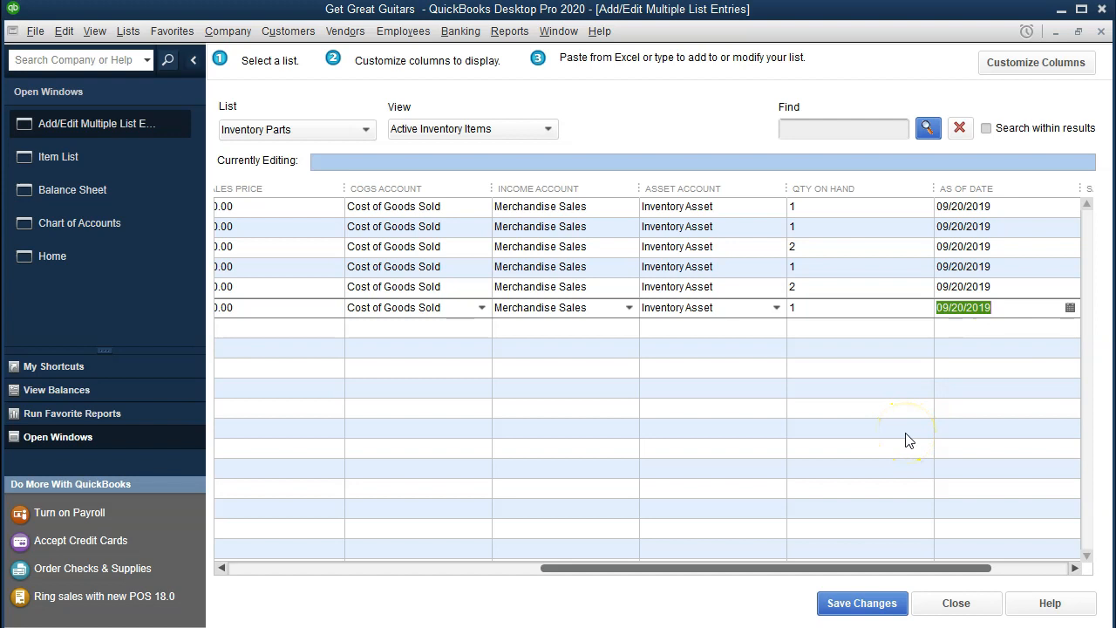
text(1231)
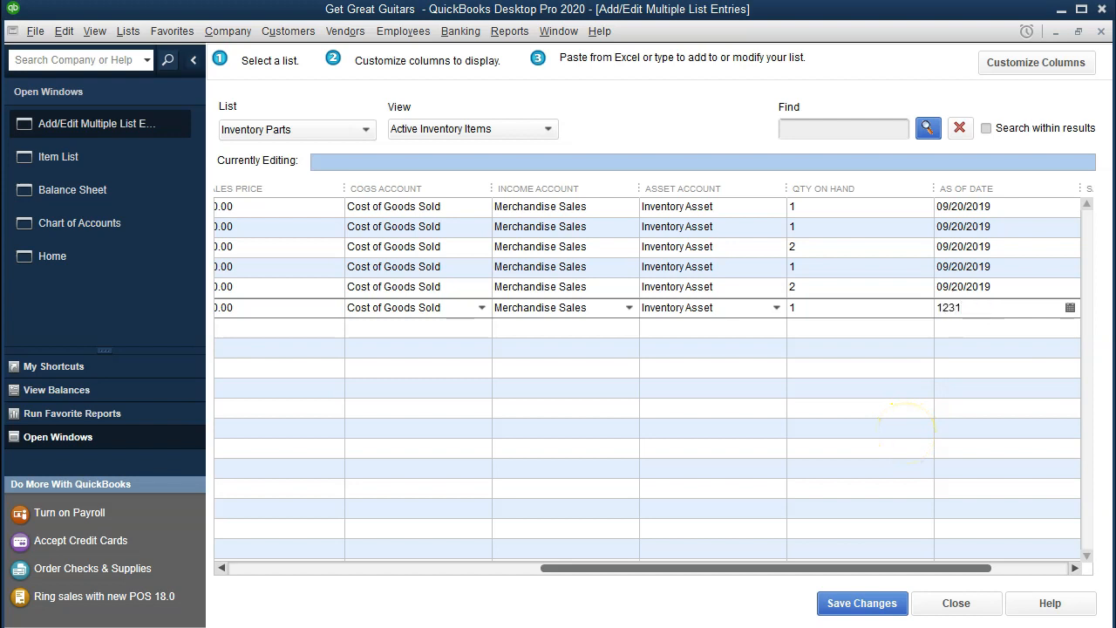
text(19)
key(Tab)
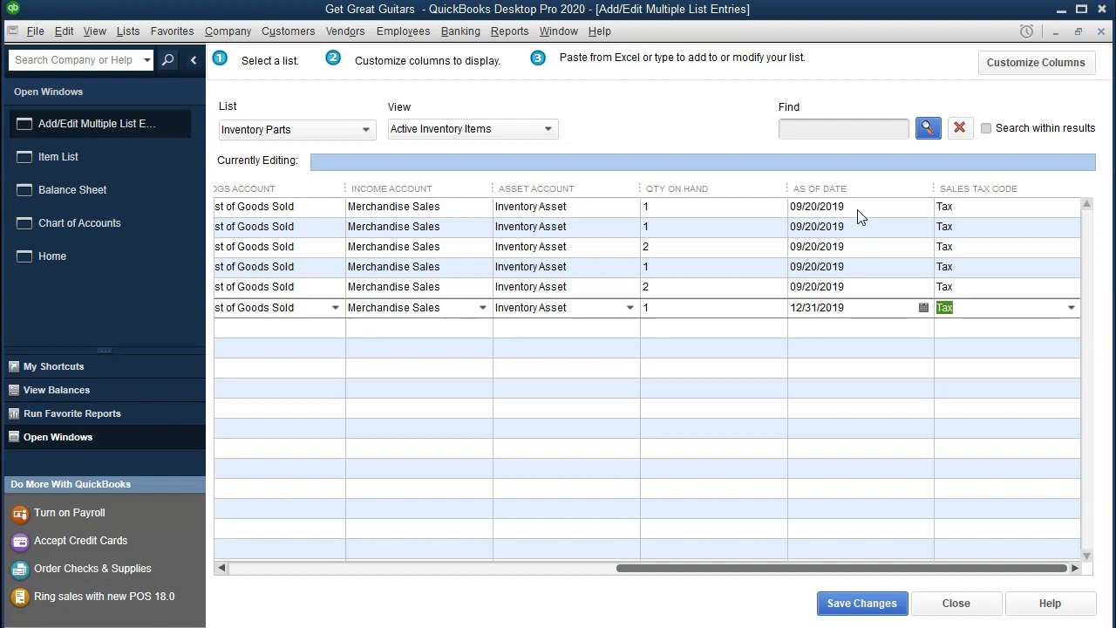
key(Tab)
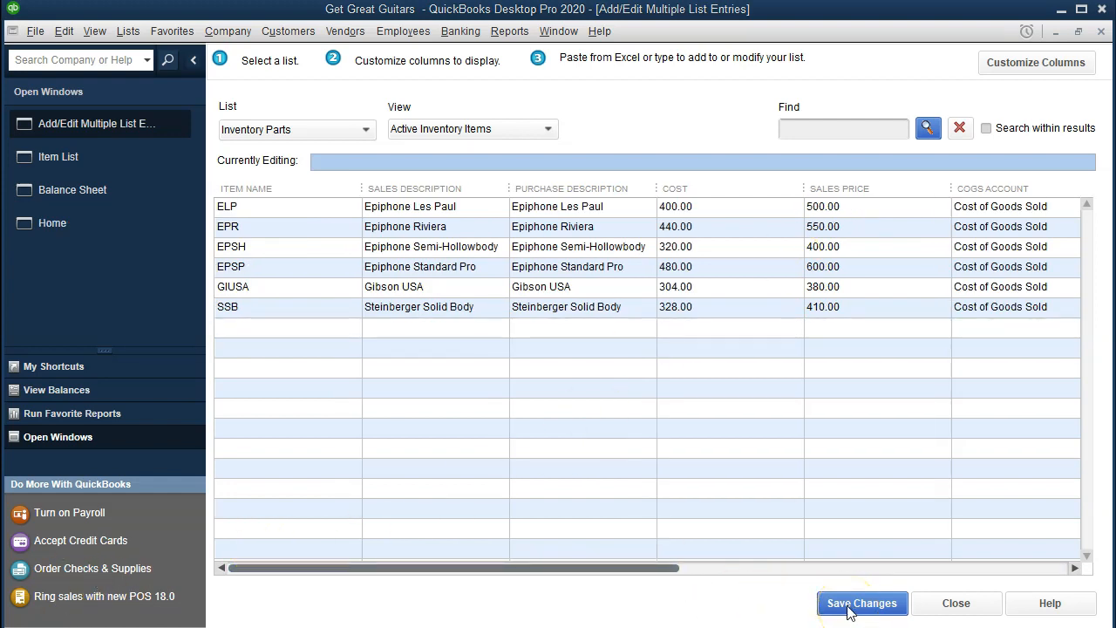
click(1101, 31)
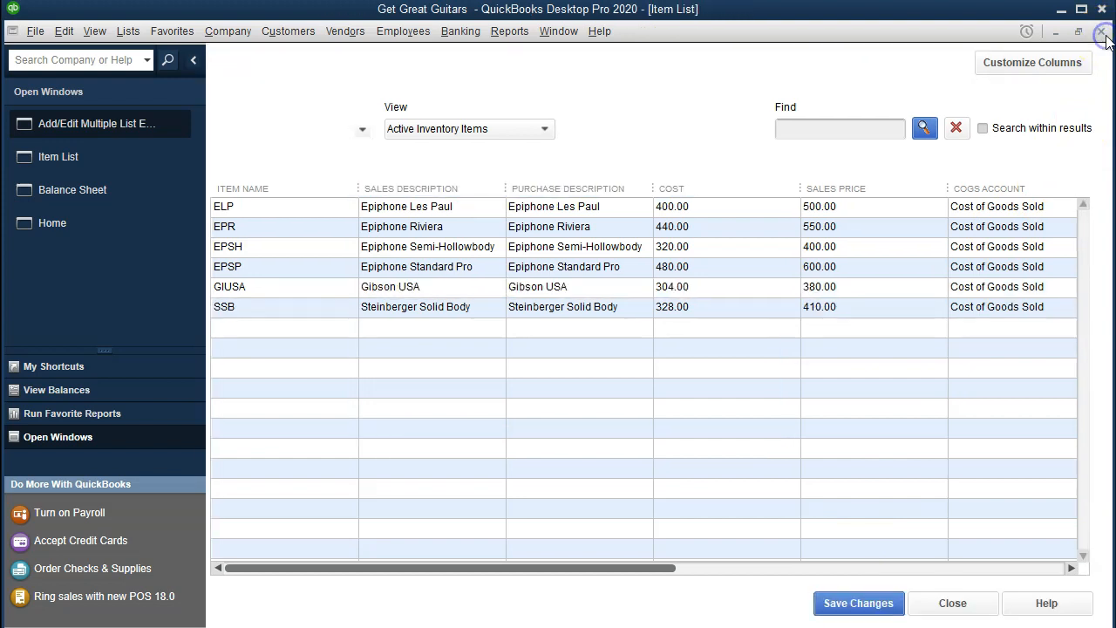
From the balance sheet, review the Inventory Asset transaction detail with a start date of 01/01/2019, and close the report.
click(80, 155)
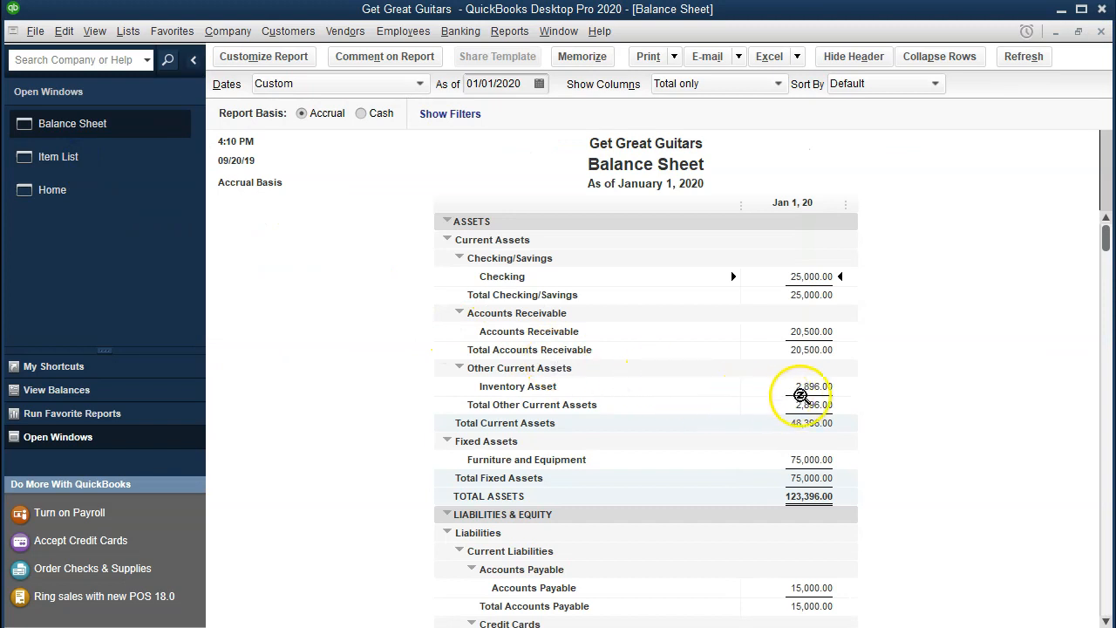
click(892, 461)
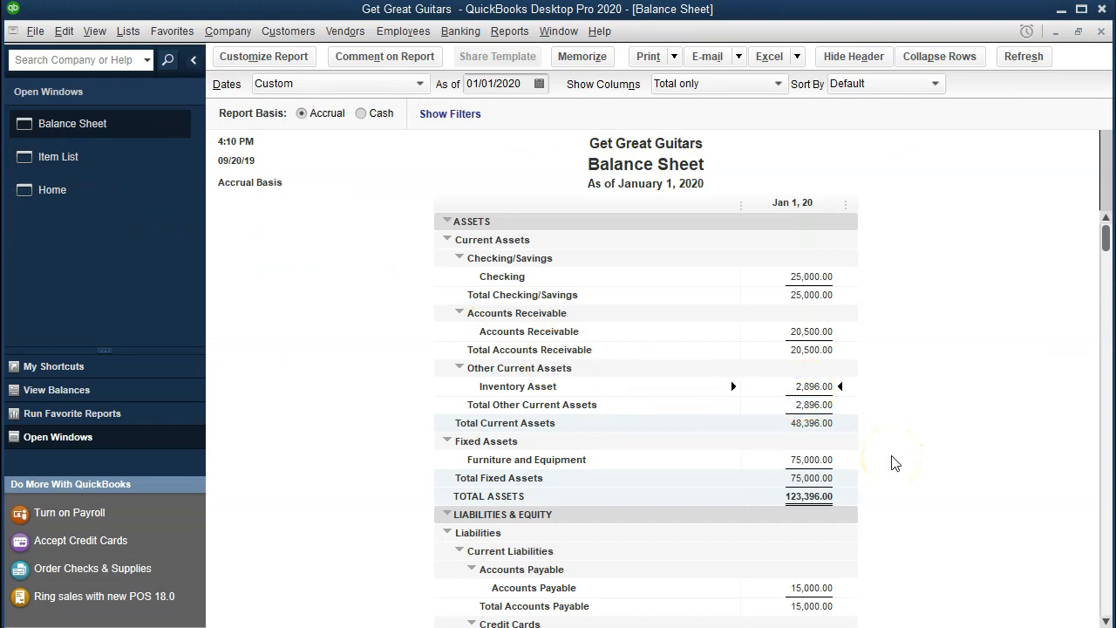
double_click(820, 386)
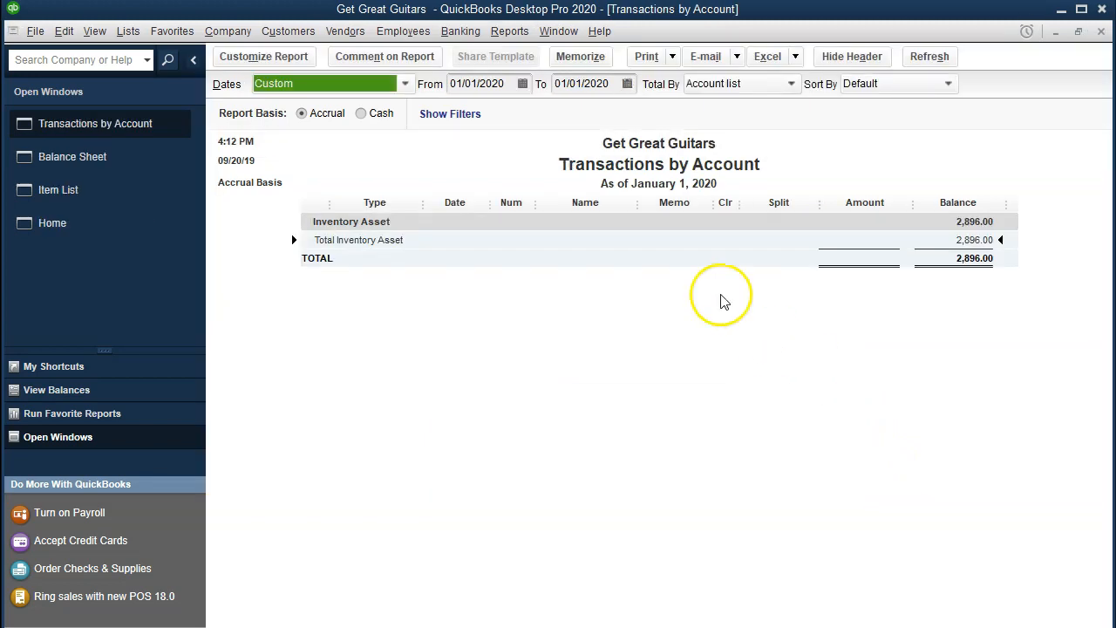
key(Tab)
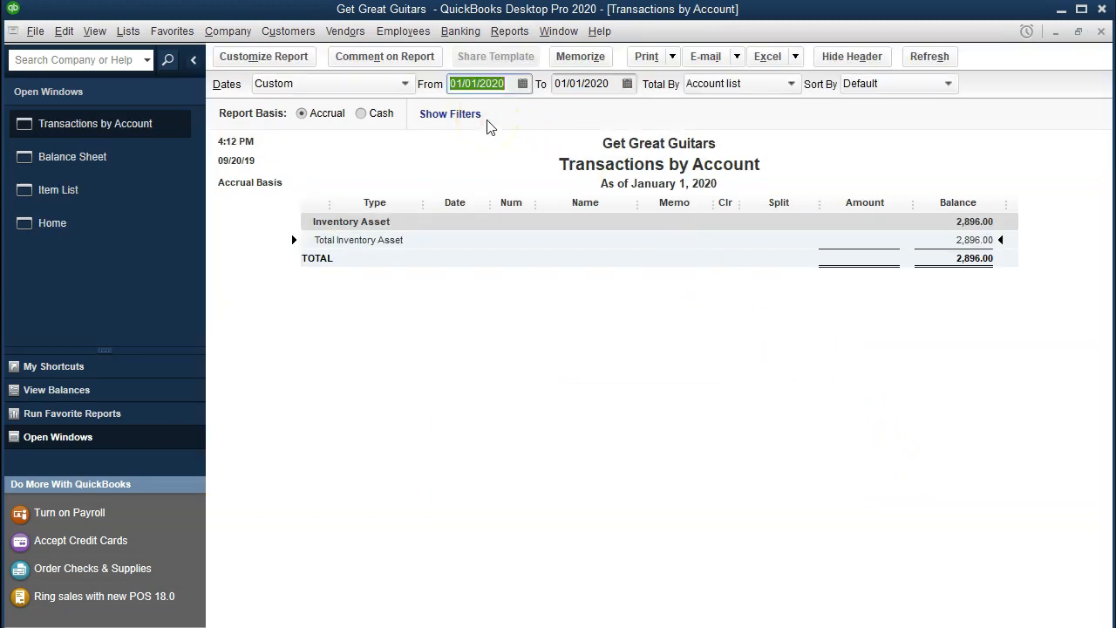
text(010119)
key(Tab)
key(Tab)
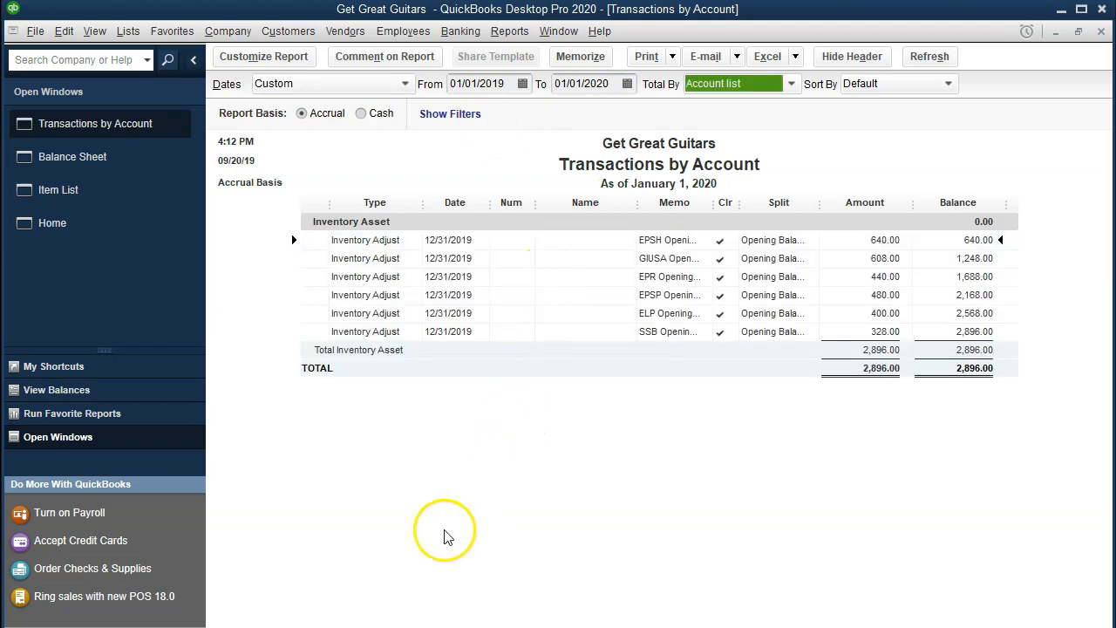
key(Escape)
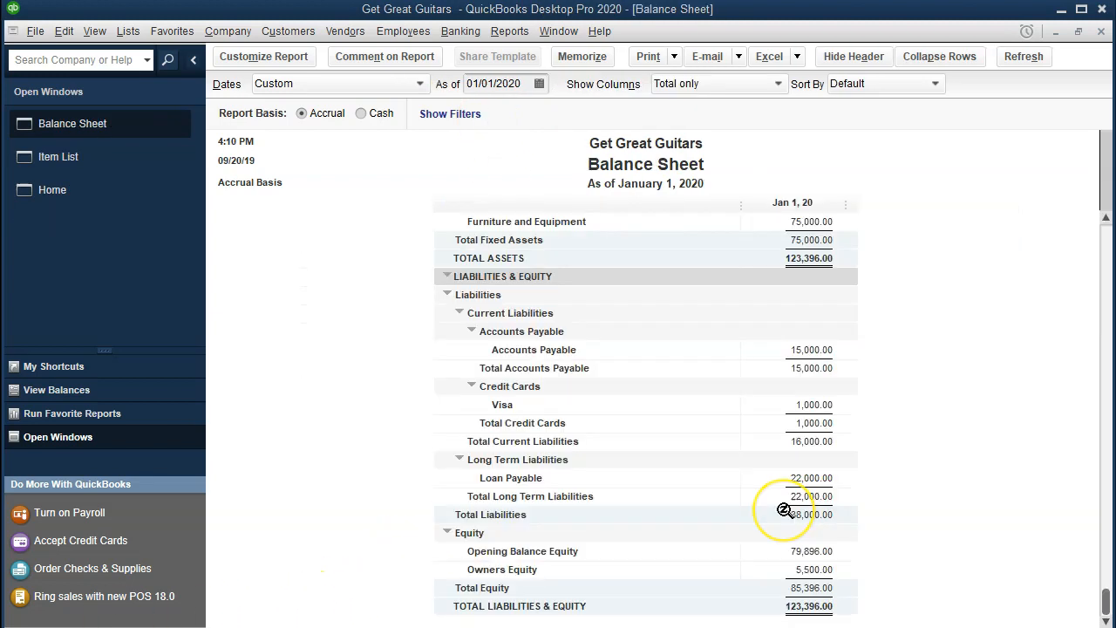
Check the current asset balances on the balance sheet, from Checking through Accounts Receivable to Inventory Asset.
scroll(787, 497, up, 4)
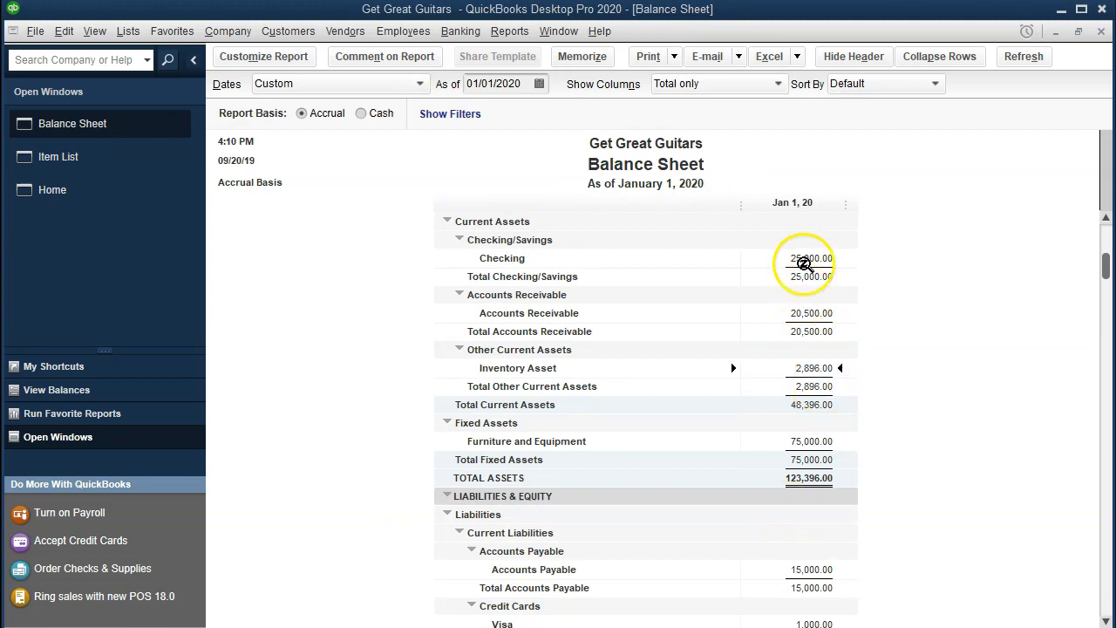
click(811, 258)
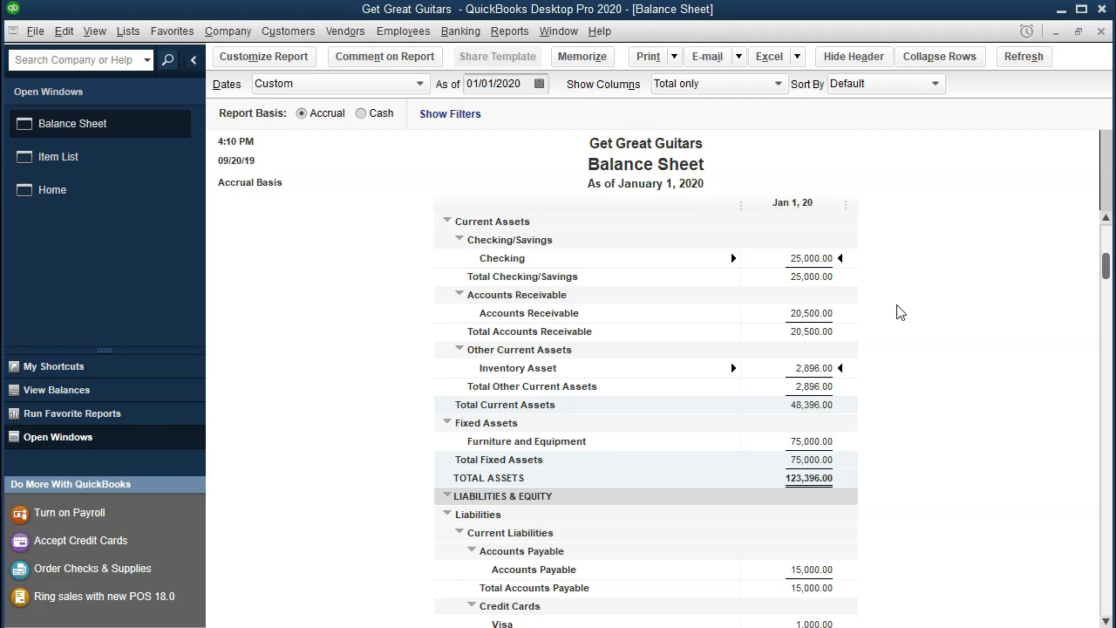
click(890, 306)
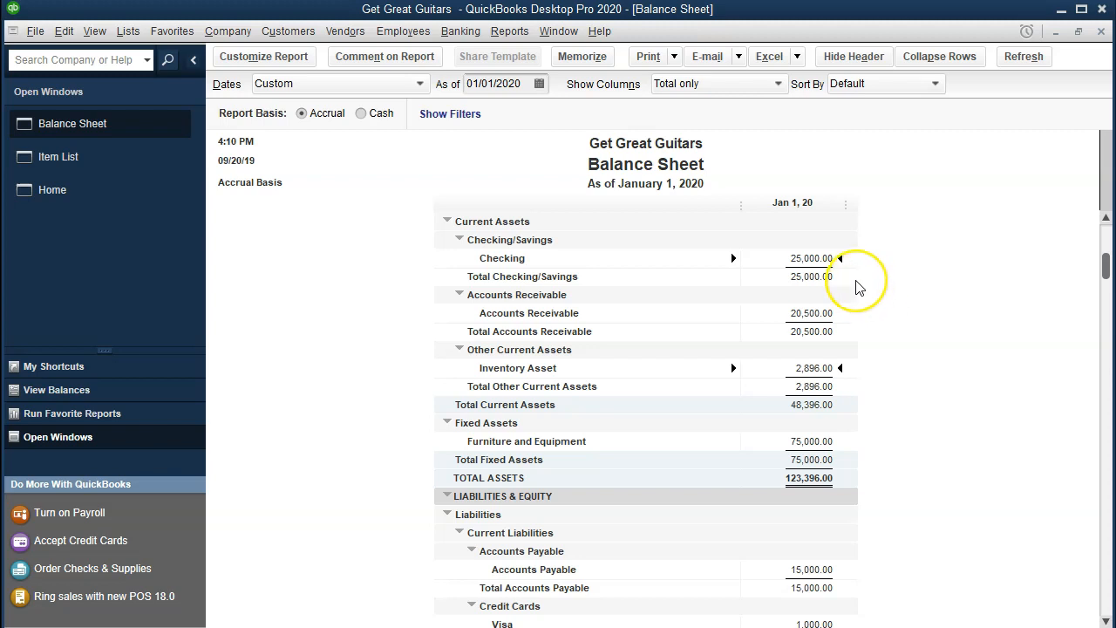
click(817, 314)
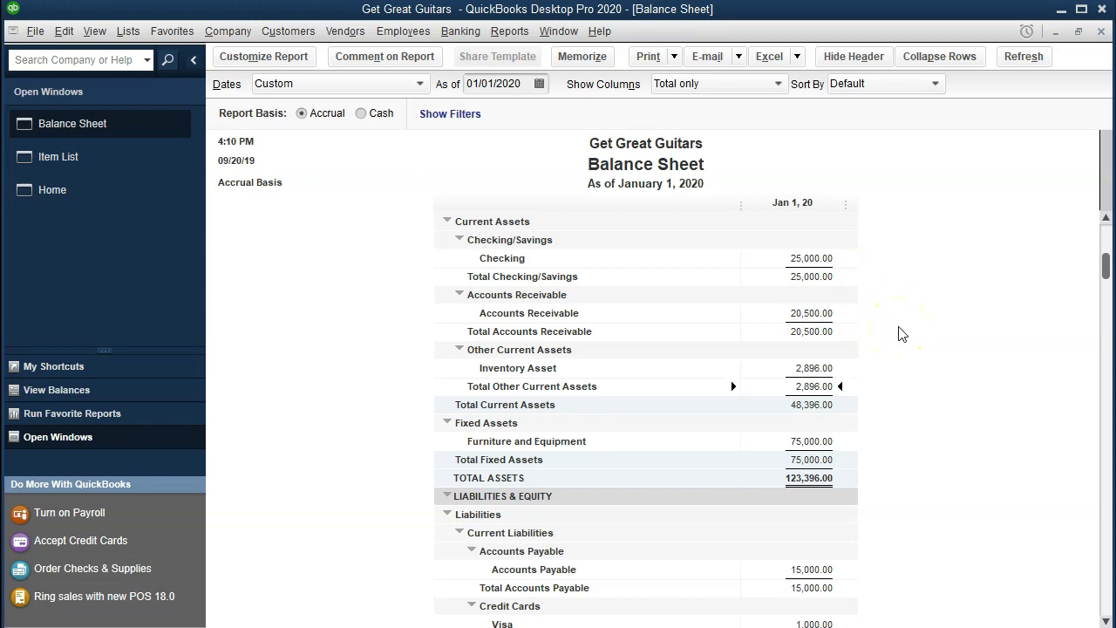
Examine the remaining balance sheet lines from fixed assets through the liabilities and equity, and select the Opening Balance Equity amount.
key(Down)
key(Down)
key(Down)
key(Down)
key(Down)
key(Down)
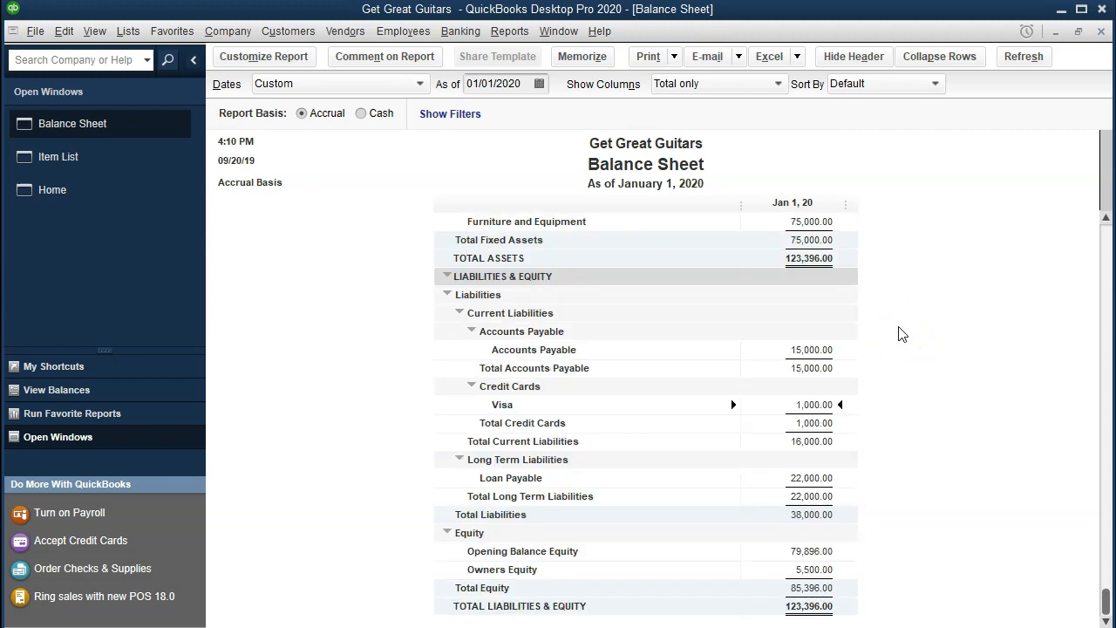
key(Down)
key(Down)
key(Down)
key(Down)
key(Down)
key(Down)
key(Down)
key(Up)
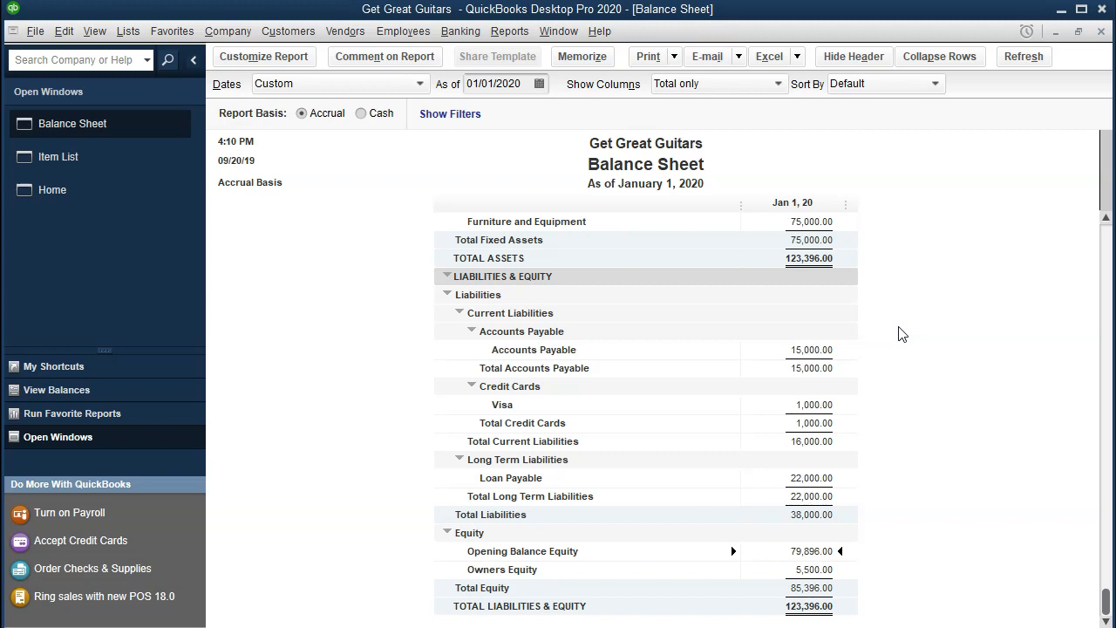